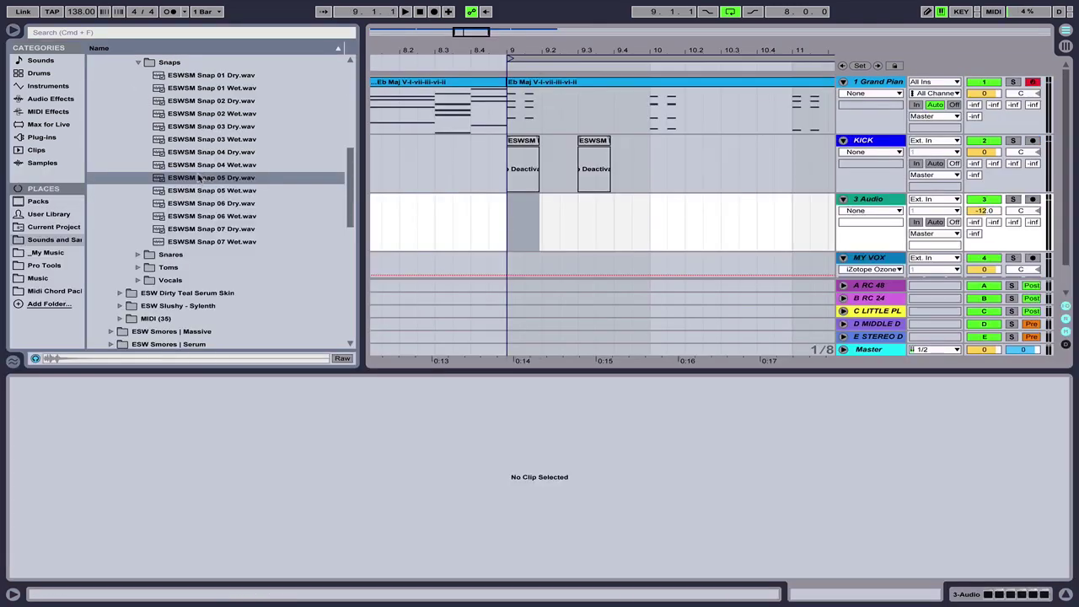
Place the ESWSM Snap 05 Dry sample on beat 3 of bar 9 on the third track and repeat it every bar through bar 16.
{"action": "left_click_drag", "start_coordinate": [210, 177], "coordinate": [559, 217]}
{"action": "key", "text": "space"}
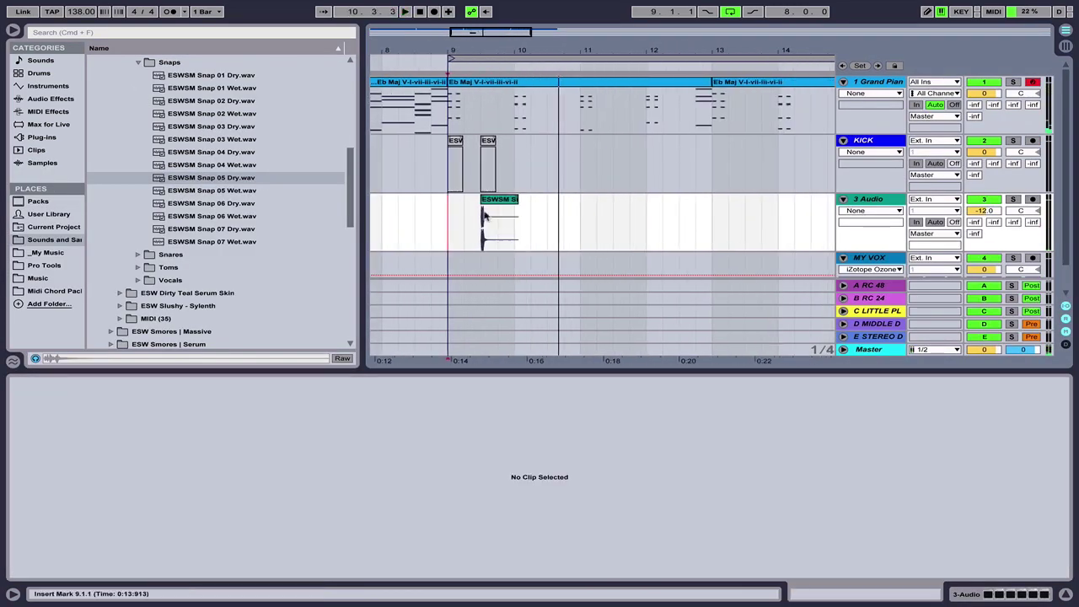
{"action": "left_click", "coordinate": [485, 216]}
{"action": "key", "text": "super+d"}
{"action": "key", "text": "super+d"}
{"action": "key", "text": "super+d"}
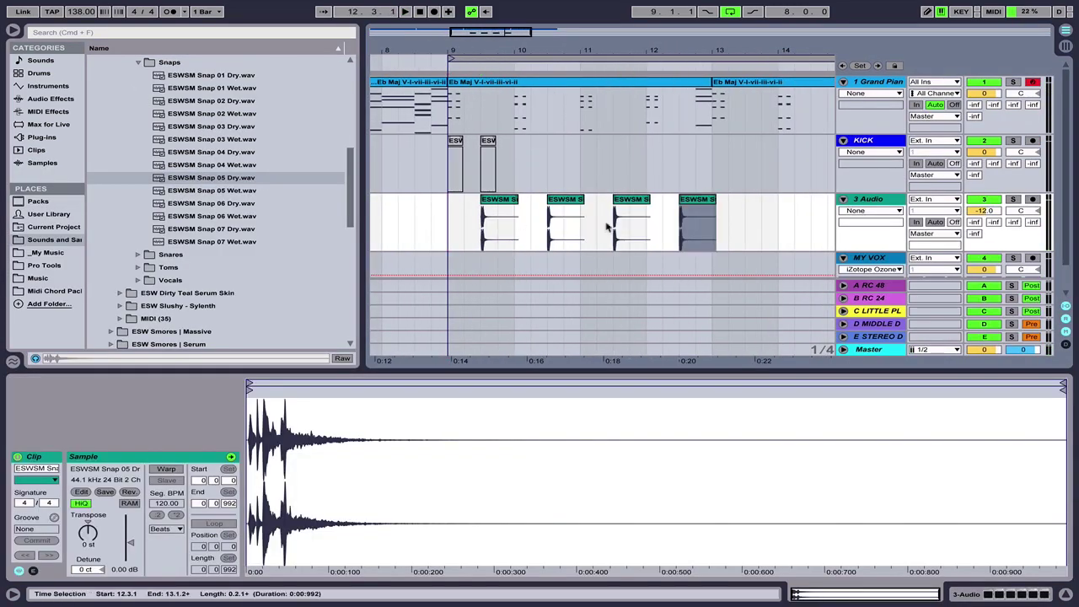
{"action": "key", "text": "super+d"}
{"action": "key", "text": "super+d"}
{"action": "key", "text": "super+d"}
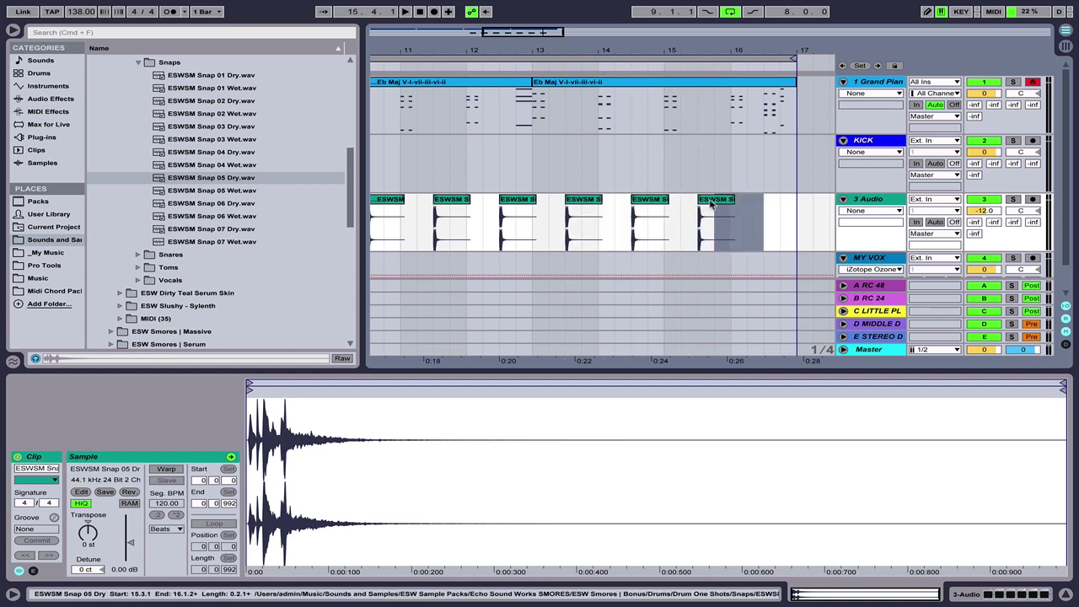
{"action": "left_click_drag", "start_coordinate": [710, 204], "coordinate": [778, 207]}
Play the arrangement from the start of bar 9 to audition the snap pattern.
{"action": "left_click", "coordinate": [568, 223]}
{"action": "key", "text": "space"}
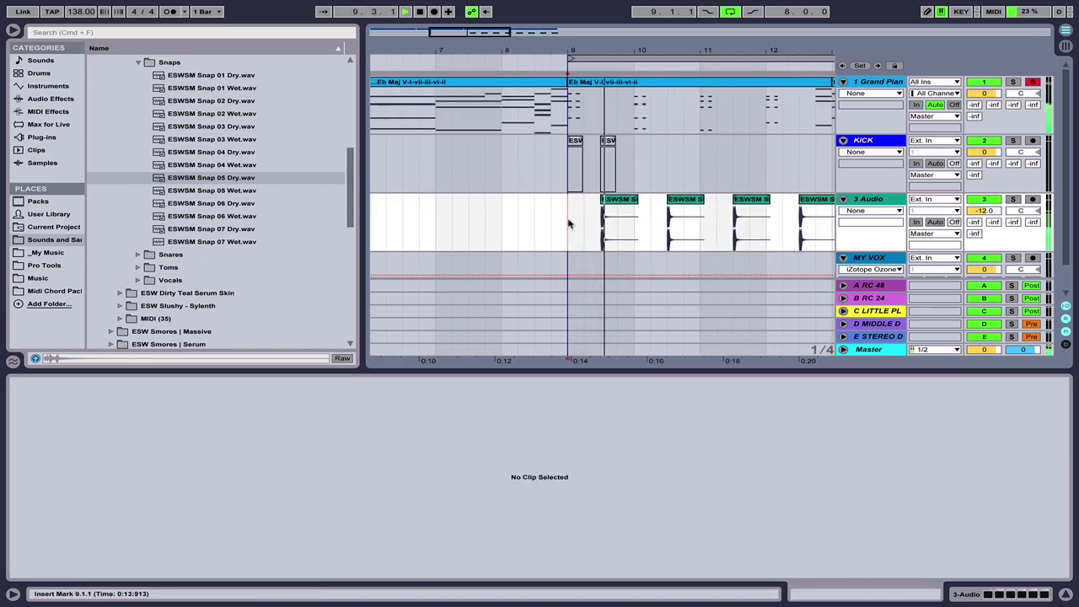
{"action": "left_click_drag", "start_coordinate": [680, 51], "coordinate": [473, 25]}
Preview the percussion one-shots and place ESWSM Perc Click 03 at the start of bar 9 on the fourth track.
{"action": "scroll", "coordinate": [189, 194], "scroll_direction": "up", "scroll_amount": 4}
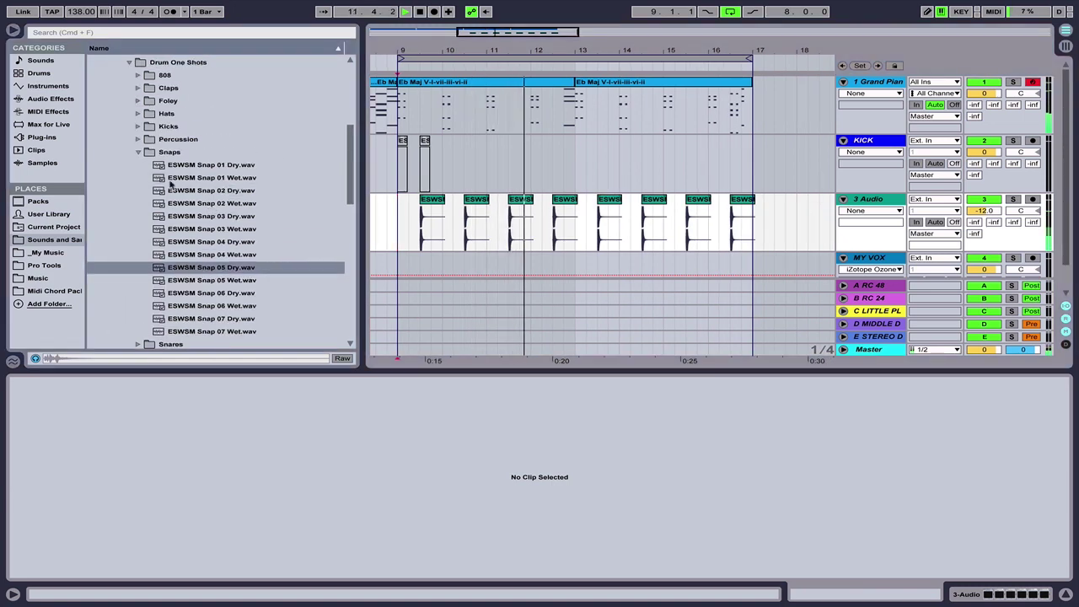
{"action": "left_click", "coordinate": [139, 153]}
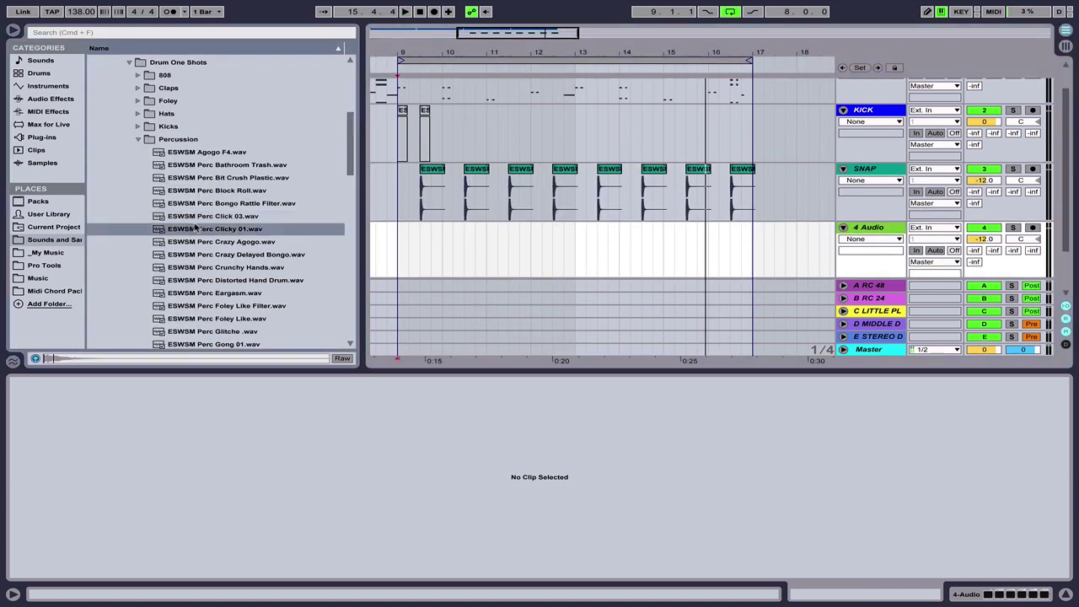
{"action": "left_click", "coordinate": [203, 218]}
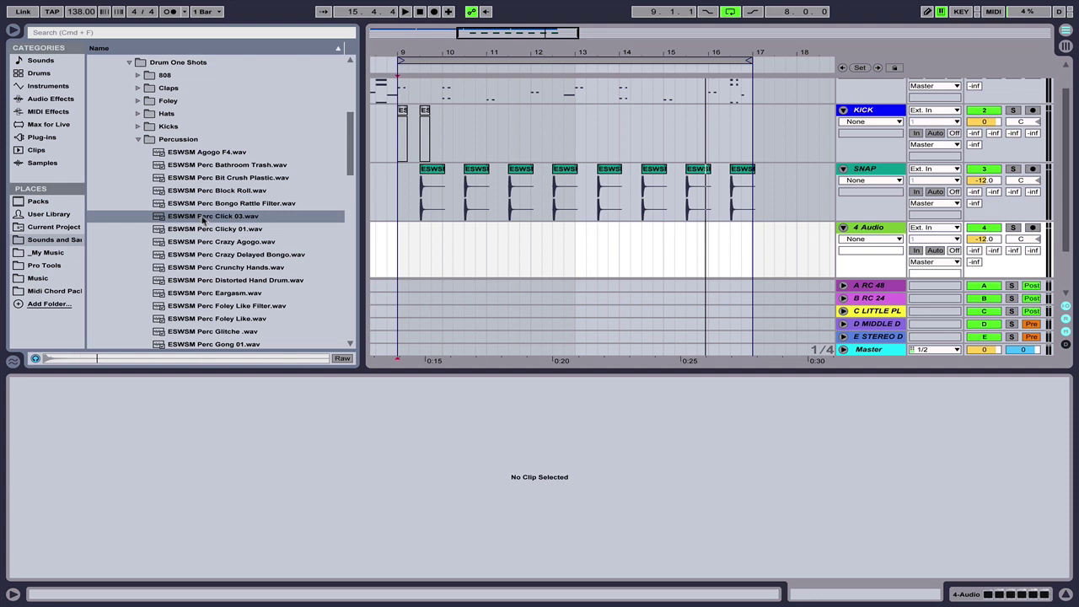
{"action": "left_click_drag", "start_coordinate": [202, 217], "coordinate": [413, 236]}
{"action": "scroll", "coordinate": [502, 229], "scroll_direction": "up", "scroll_amount": 3}
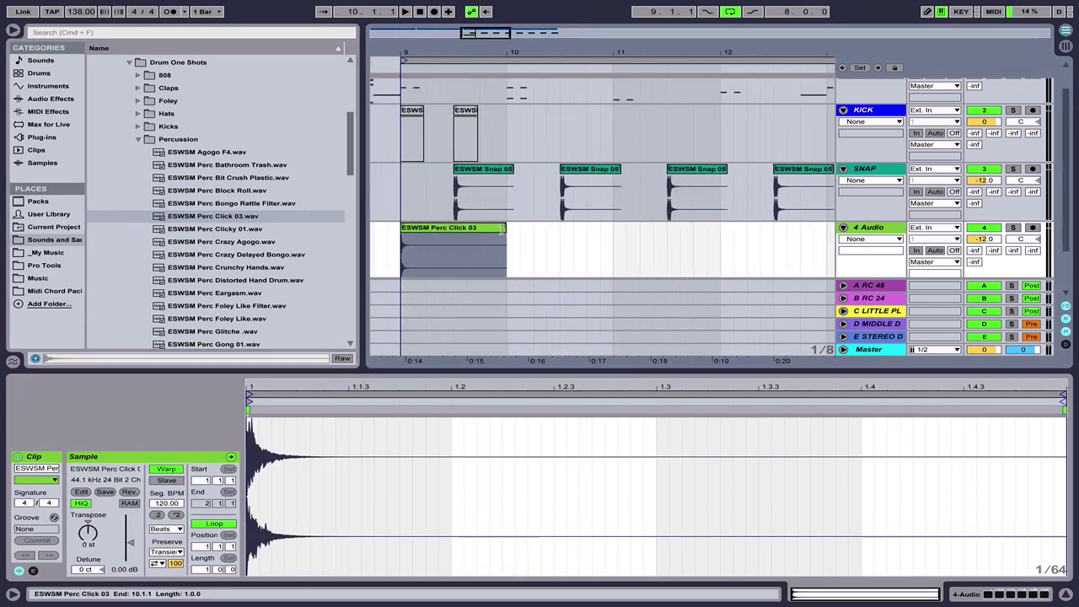
Trim the click clip to an eighth note and duplicate it to fill the first two beats of bar 9.
{"action": "left_click_drag", "start_coordinate": [501, 229], "coordinate": [418, 229]}
{"action": "scroll", "coordinate": [409, 240], "scroll_direction": "up", "scroll_amount": 3}
{"action": "key", "text": "ctrl+d"}
{"action": "key", "text": "ctrl+d"}
{"action": "key", "text": "ctrl+d"}
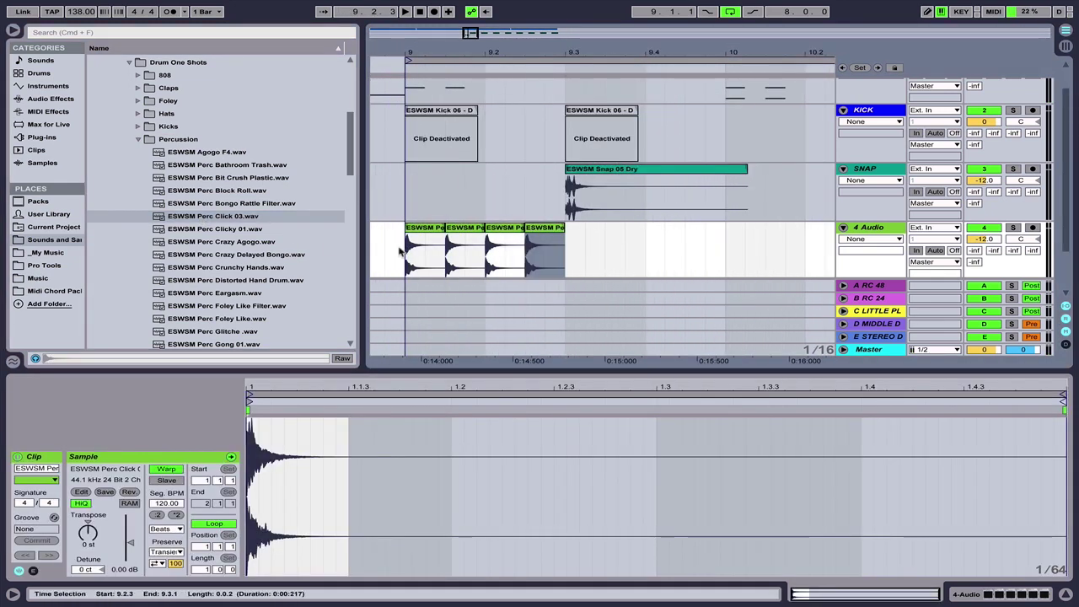
{"action": "left_click", "coordinate": [406, 252]}
{"action": "key", "text": "space"}
{"action": "key", "text": "space"}
Reduce the click pattern to two sixteenth-note hits right before beat 3 of bar 9 and change their warp mode.
{"action": "scroll", "coordinate": [518, 232], "scroll_direction": "up", "scroll_amount": 3}
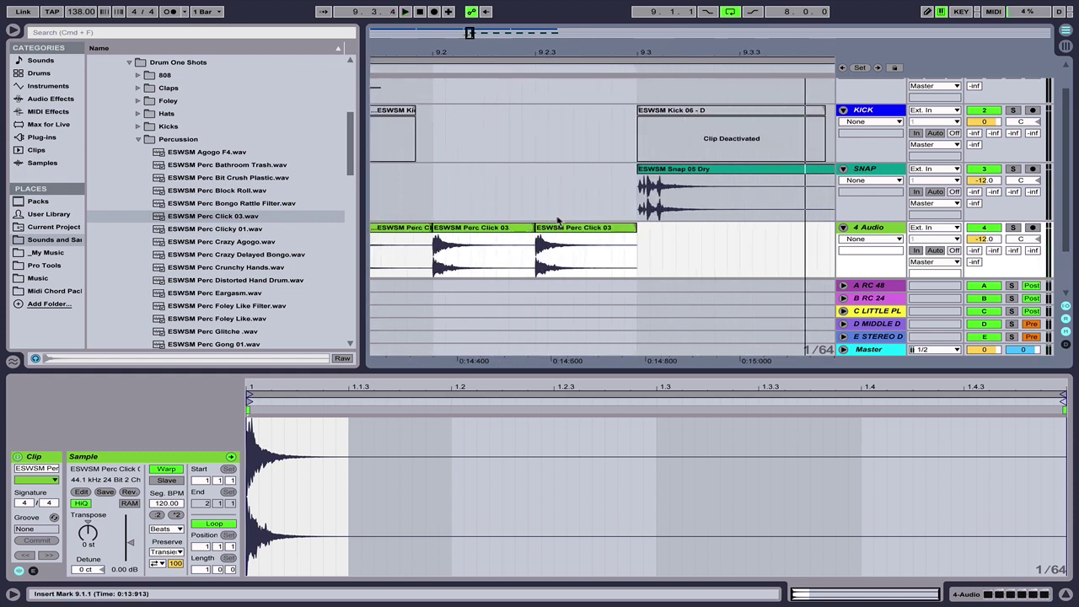
{"action": "left_click_drag", "start_coordinate": [560, 226], "coordinate": [613, 233]}
{"action": "left_click_drag", "start_coordinate": [688, 227], "coordinate": [551, 231]}
{"action": "left_click_drag", "start_coordinate": [503, 52], "coordinate": [594, 38]}
{"action": "left_click", "coordinate": [562, 229]}
{"action": "key", "text": "Delete"}
{"action": "left_click", "coordinate": [500, 231]}
{"action": "key", "text": "Delete"}
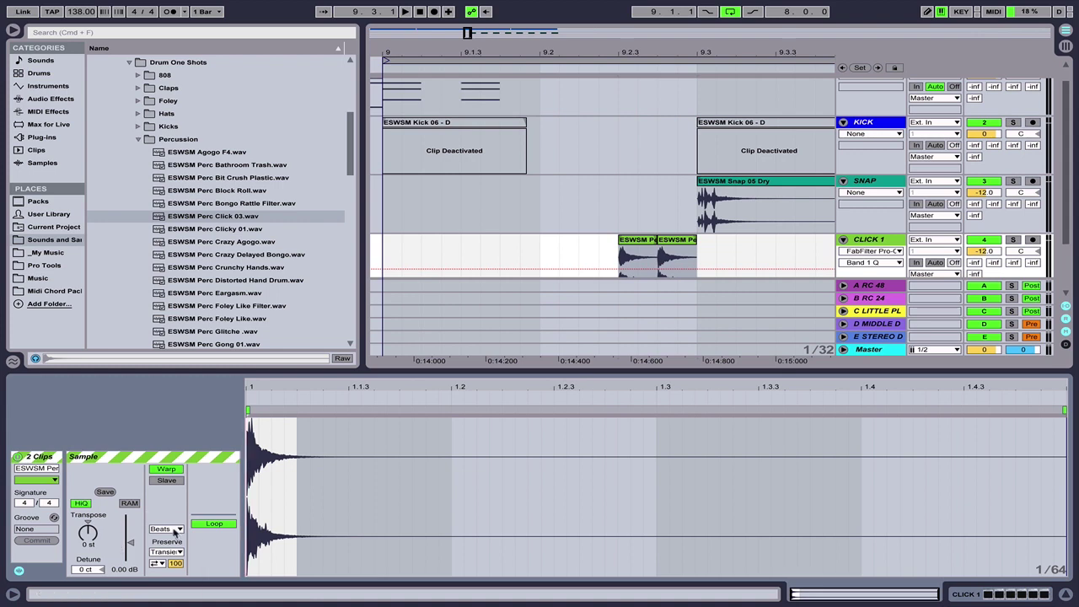
{"action": "left_click", "coordinate": [166, 528]}
{"action": "left_click", "coordinate": [166, 582]}
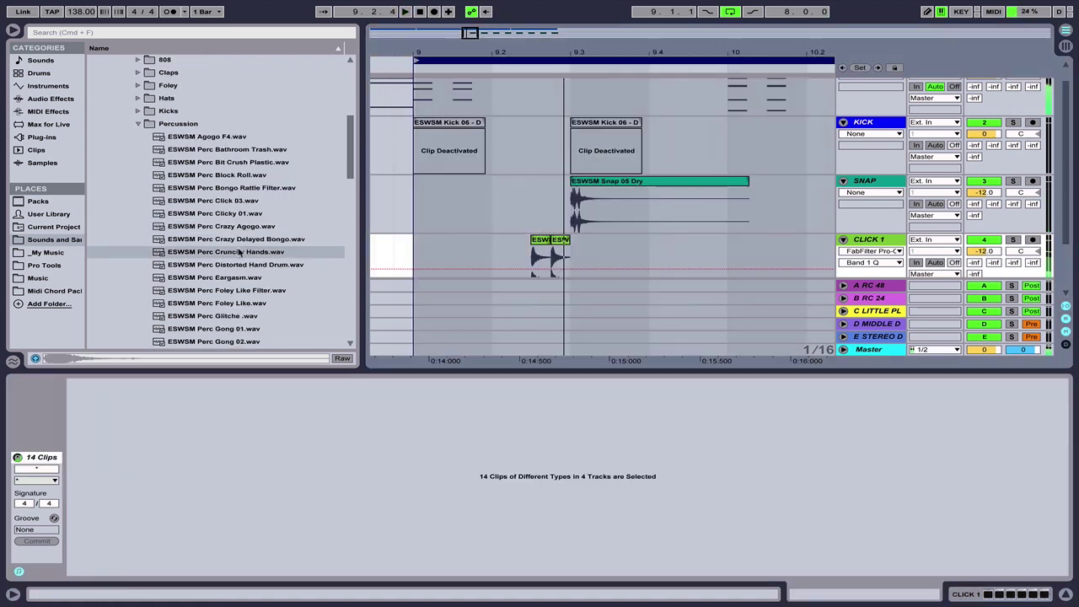
Place ESWSM Perc Crunchy Hands on beat 2 of bar 9 on its own track and deactivate the two click clips.
{"action": "left_click_drag", "start_coordinate": [237, 242], "coordinate": [498, 233]}
{"action": "left_click", "coordinate": [408, 237]}
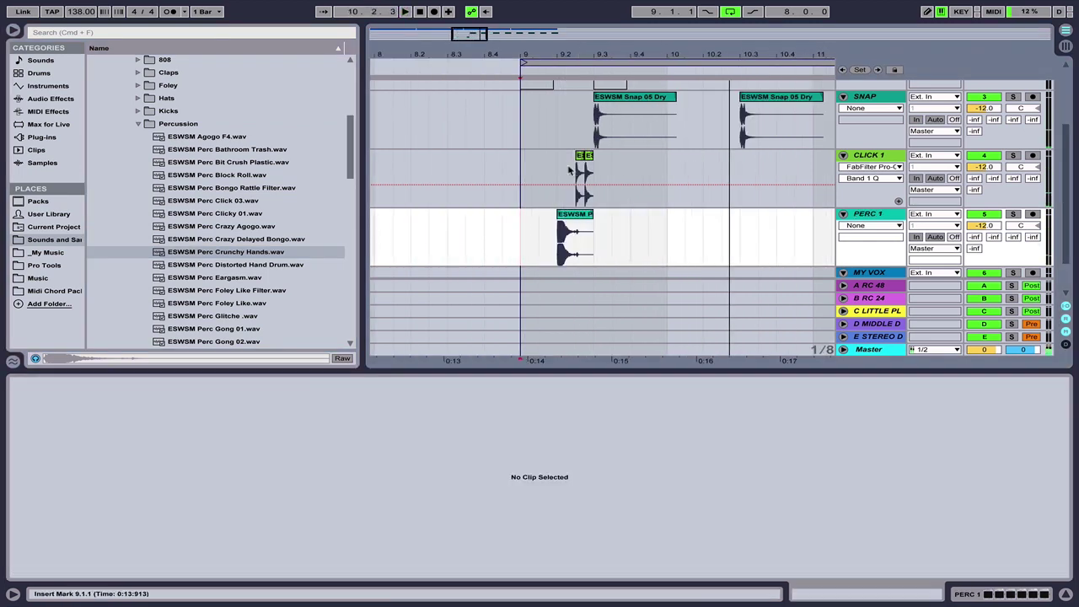
{"action": "left_click_drag", "start_coordinate": [578, 157], "coordinate": [609, 156]}
Duplicate the Crunchy Hands bar into bar 10 and set the PERC 1 track volume to -22.5 dB.
{"action": "left_click_drag", "start_coordinate": [523, 238], "coordinate": [671, 240]}
{"action": "key", "text": "super+d"}
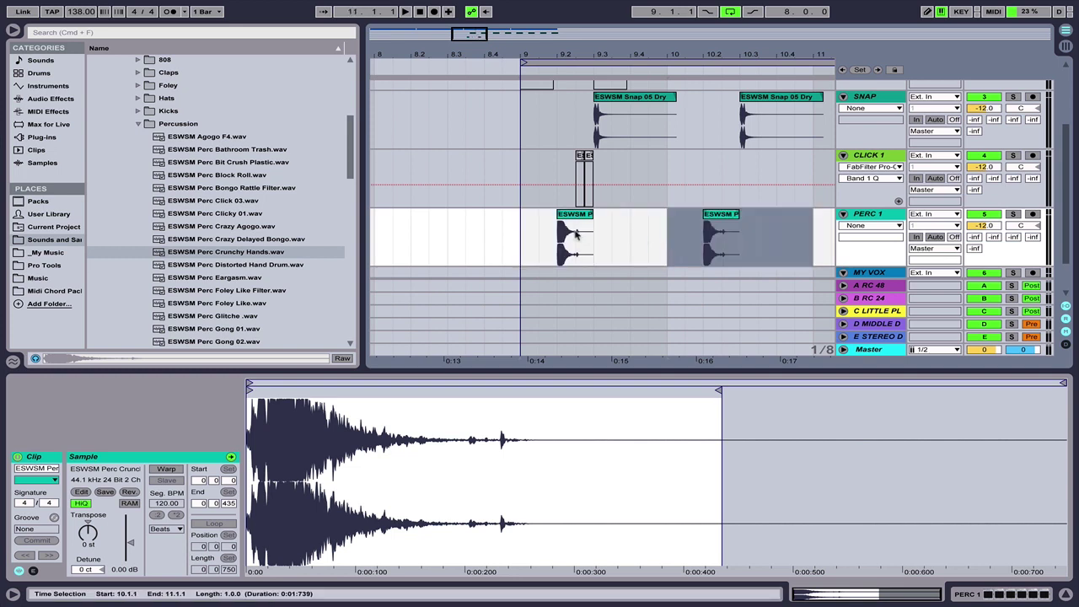
{"action": "left_click", "coordinate": [518, 242]}
{"action": "key", "text": "space"}
{"action": "left_click_drag", "start_coordinate": [984, 225], "coordinate": [984, 248]}
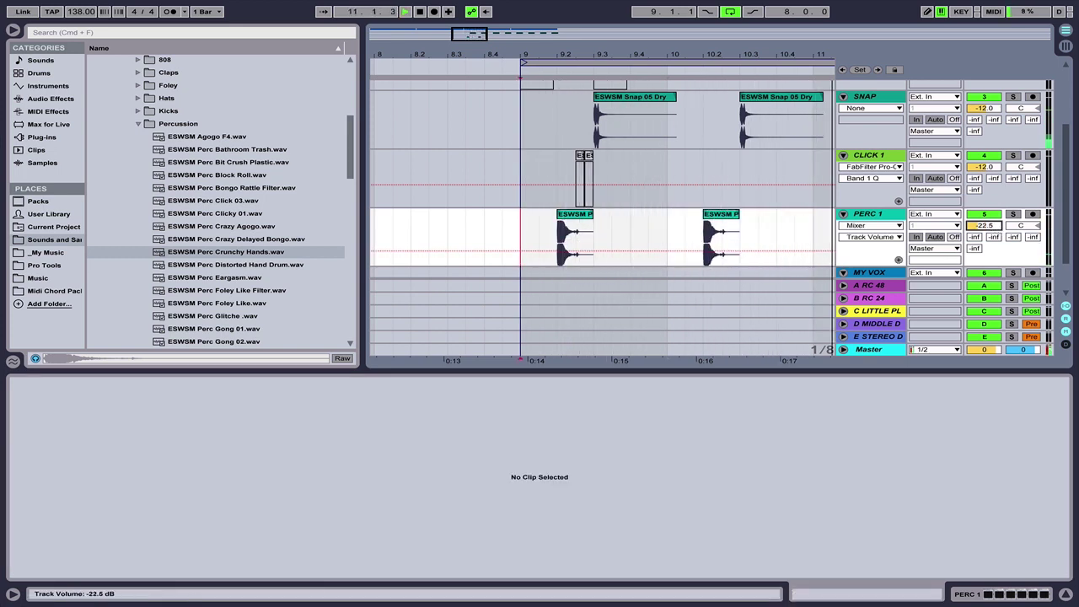
Repeat the two-bar PERC 1 pattern through bar 16.
{"action": "left_click_drag", "start_coordinate": [520, 54], "coordinate": [451, 38]}
{"action": "left_click_drag", "start_coordinate": [445, 239], "coordinate": [610, 238]}
{"action": "key", "text": "super+d"}
{"action": "left_click_drag", "start_coordinate": [591, 54], "coordinate": [585, 18]}
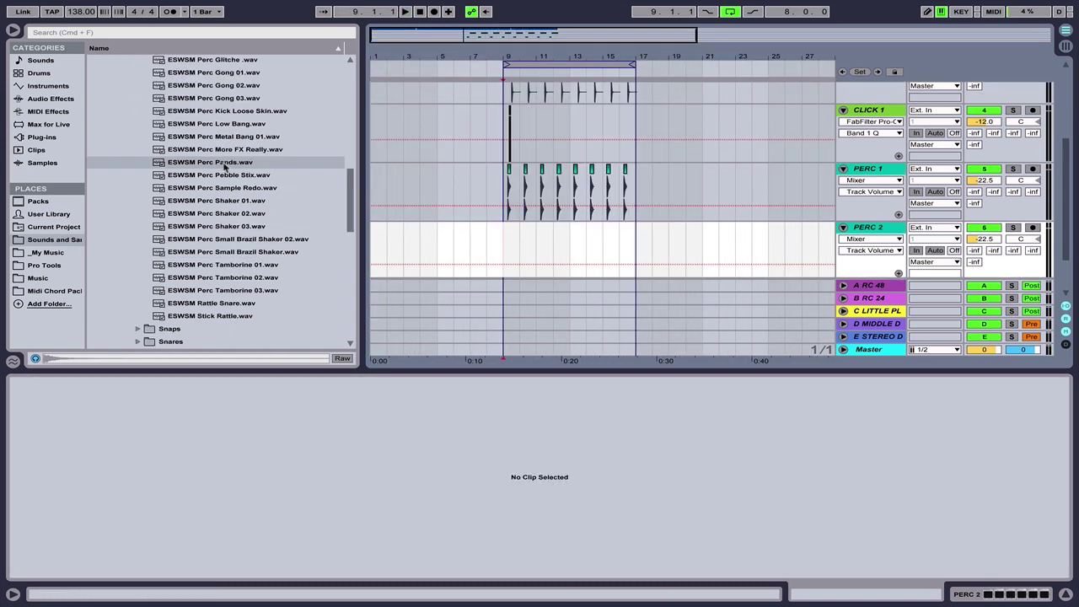
Place ESWSM Perc Pands at bar 9 on PERC 2, trim it to an eighth note, and repeat it on every beat of the bar.
{"action": "left_click_drag", "start_coordinate": [211, 162], "coordinate": [497, 241]}
{"action": "left_click_drag", "start_coordinate": [552, 227], "coordinate": [394, 246]}
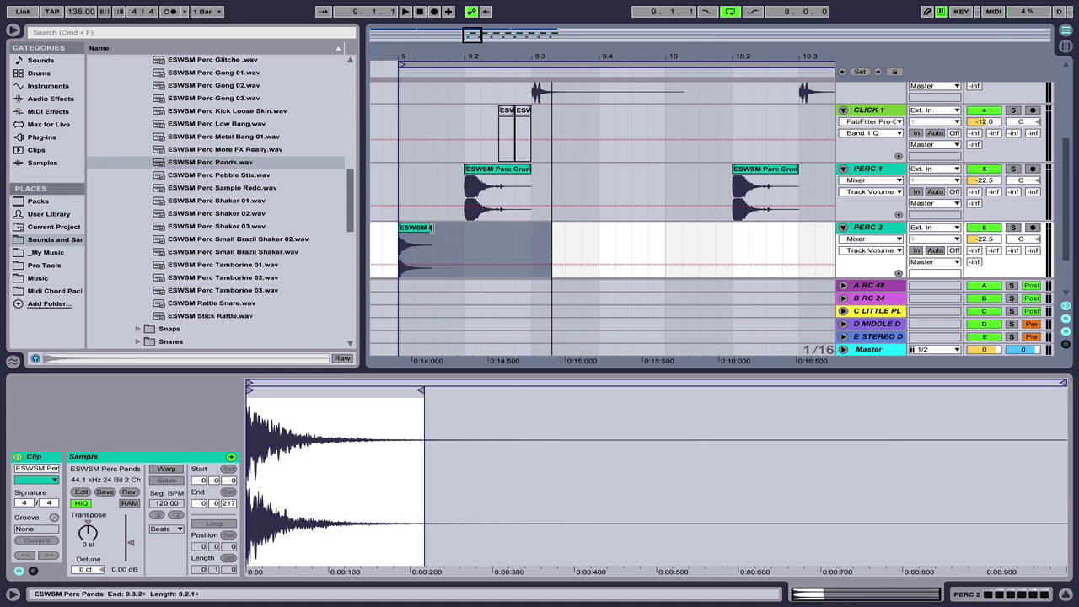
{"action": "key", "text": "super+d"}
{"action": "key", "text": "super+d"}
{"action": "key", "text": "super+d"}
Repeat the one-bar PERC 2 pattern through bar 16, remove the extra copy in bar 17, and play the loop.
{"action": "left_click", "coordinate": [396, 248], "text": "shift"}
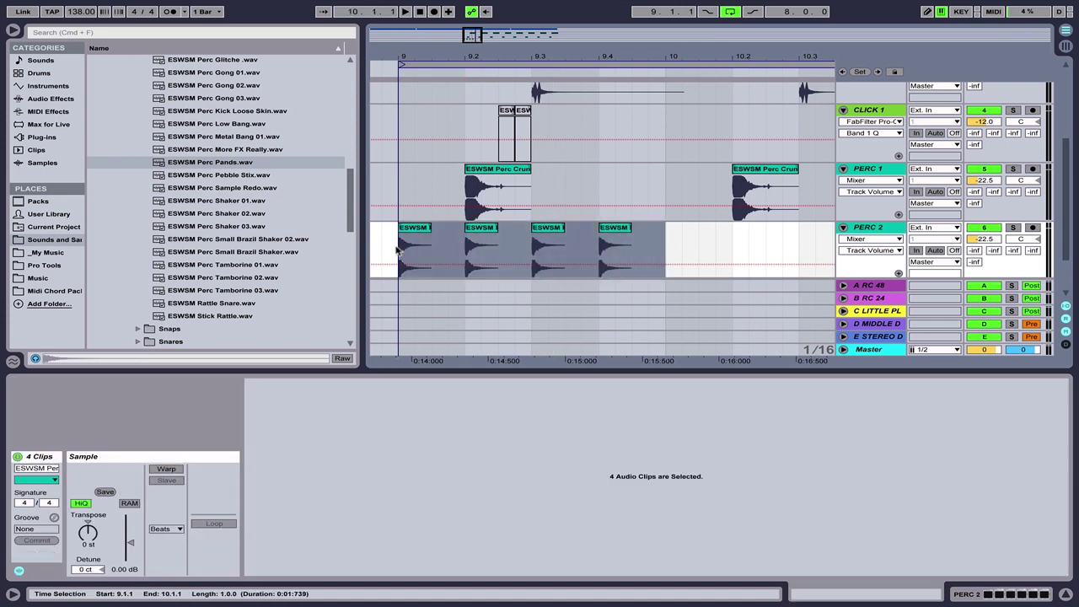
{"action": "key", "text": "super+d"}
{"action": "key", "text": "super+d"}
{"action": "key", "text": "super+d"}
{"action": "key", "text": "super+d"}
{"action": "key", "text": "super+d"}
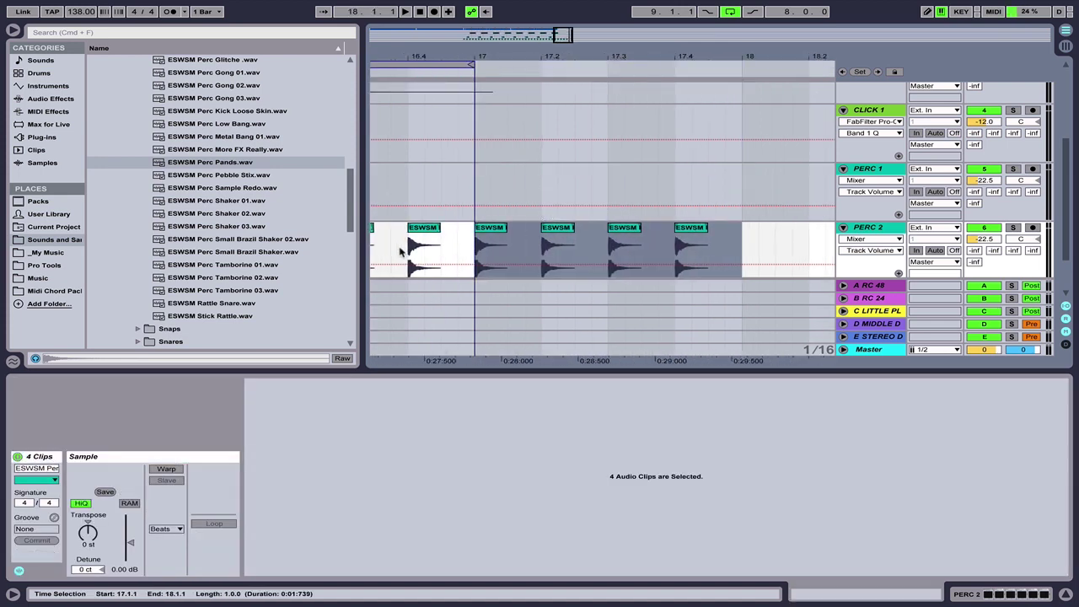
{"action": "key", "text": "super+z"}
{"action": "left_click_drag", "start_coordinate": [423, 54], "coordinate": [563, 8]}
{"action": "left_click", "coordinate": [558, 64]}
{"action": "key", "text": "space"}
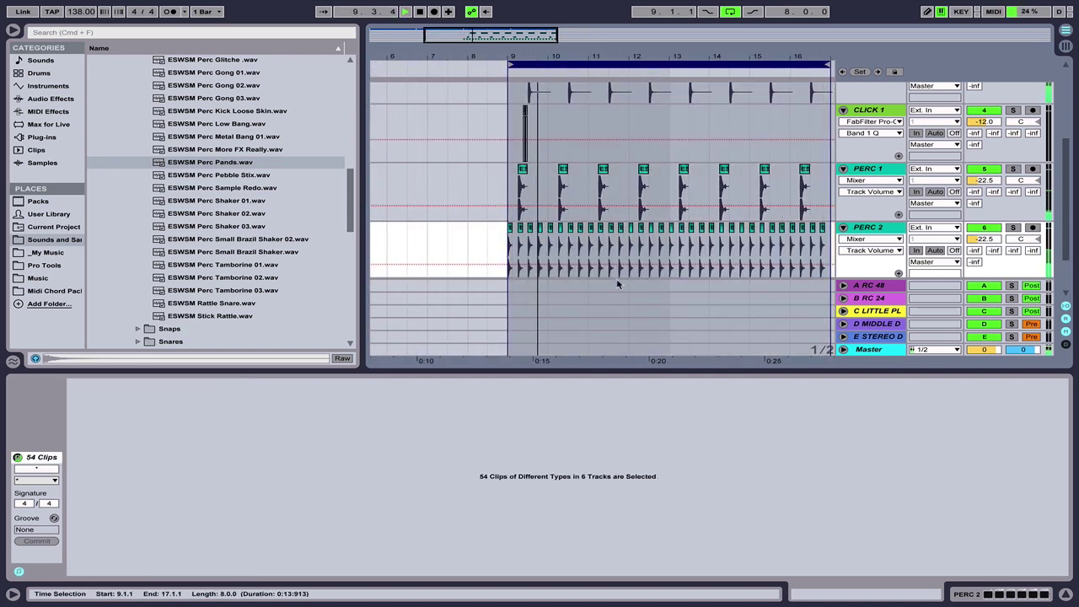
Show the PERC 2 device chain and set the track volume to -17.0 dB.
{"action": "left_click", "coordinate": [884, 230]}
{"action": "double_click", "coordinate": [881, 228]}
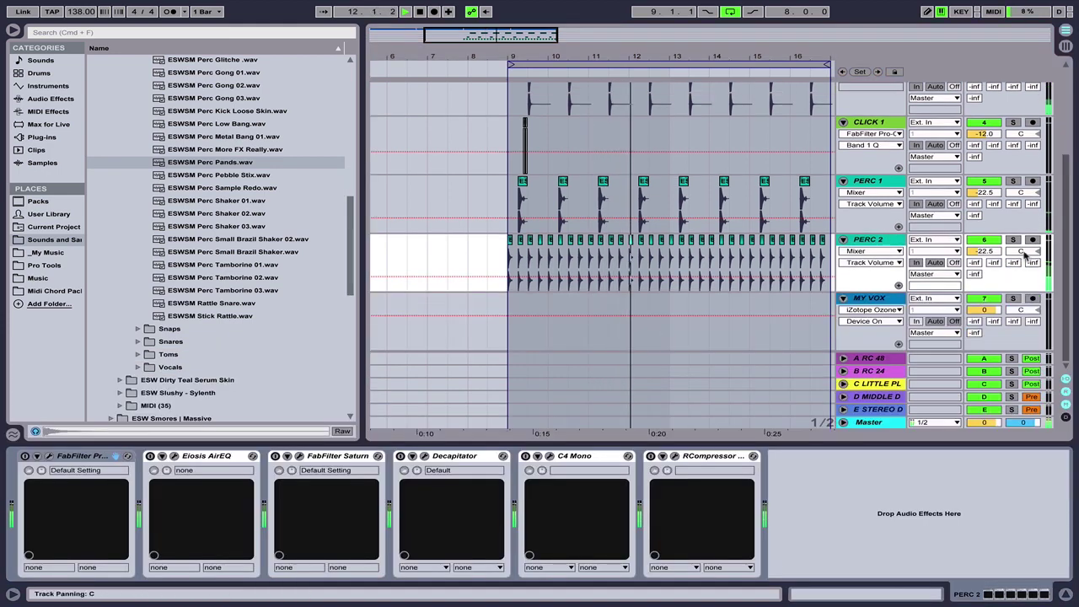
{"action": "left_click_drag", "start_coordinate": [988, 253], "coordinate": [988, 240]}
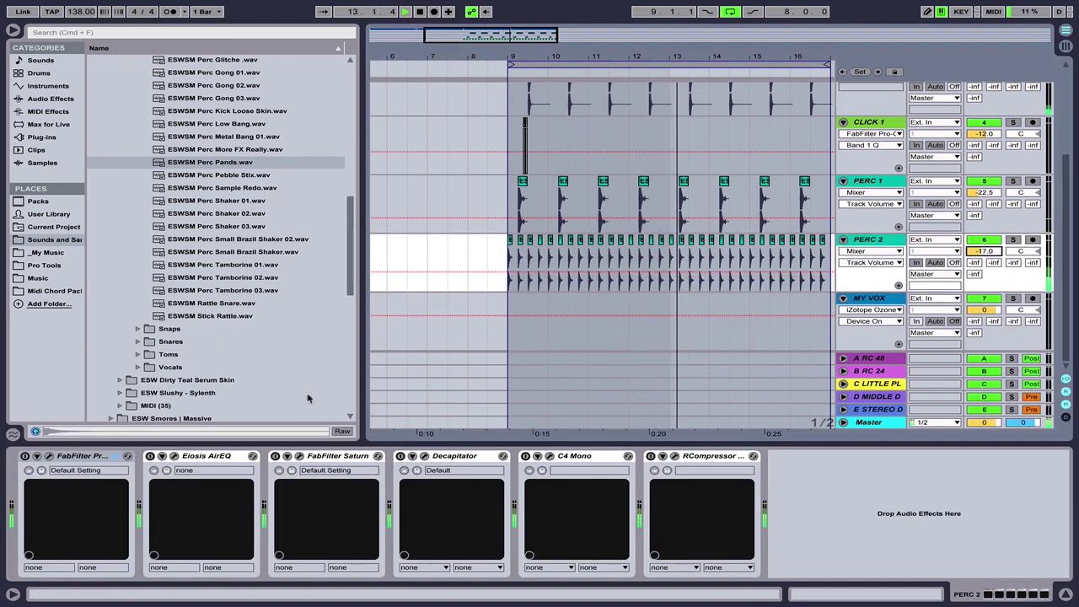
Add an Auto Filter to PERC 2 as a band-pass at about 681 Hz with 29% resonance.
{"action": "left_click", "coordinate": [49, 99]}
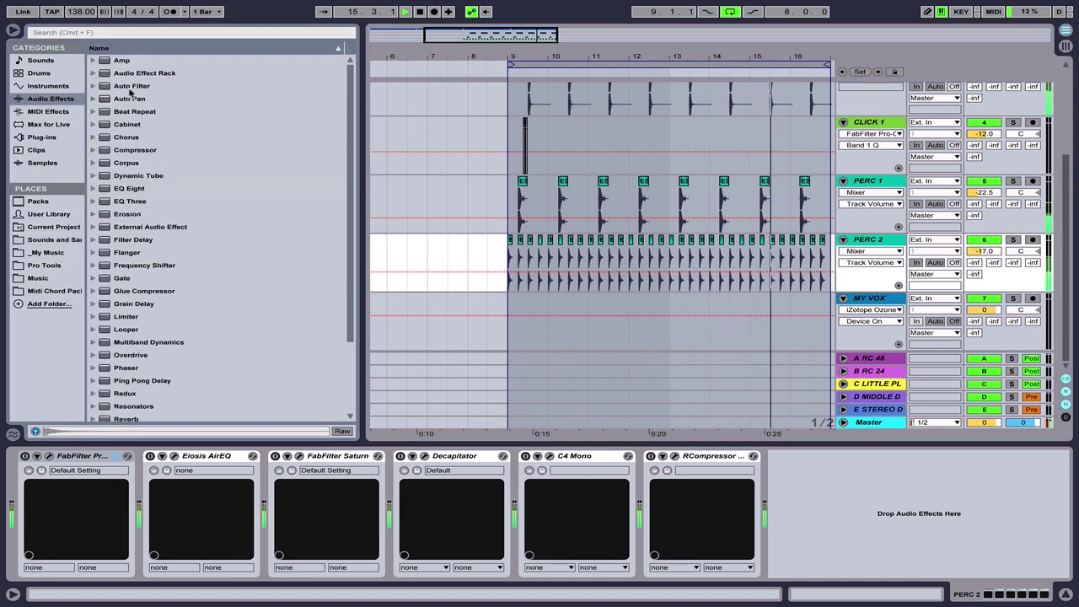
{"action": "double_click", "coordinate": [131, 87]}
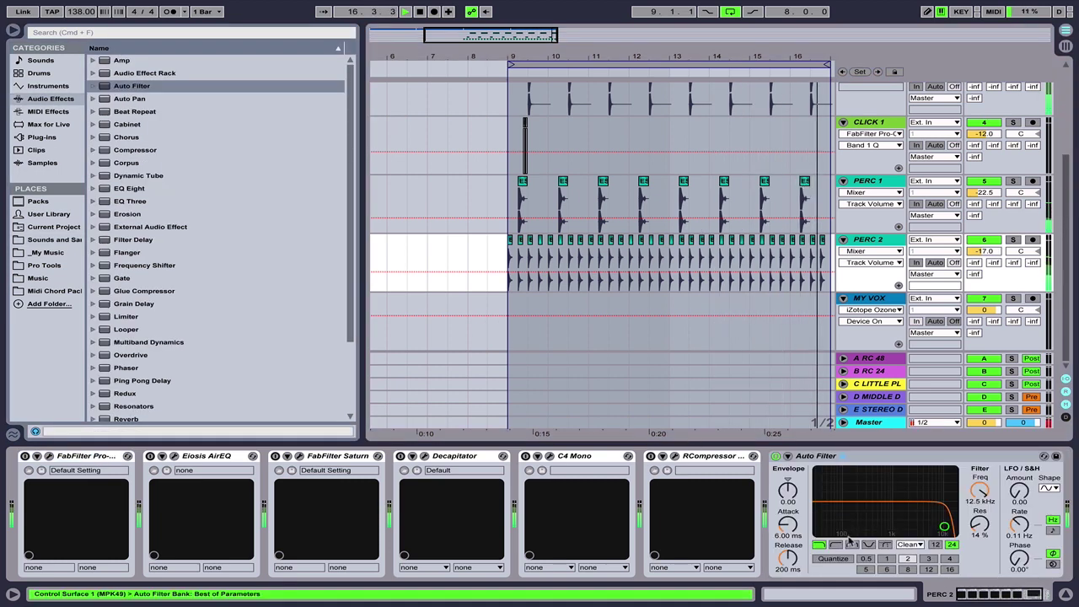
{"action": "left_click", "coordinate": [852, 543]}
{"action": "left_click_drag", "start_coordinate": [936, 530], "coordinate": [868, 515]}
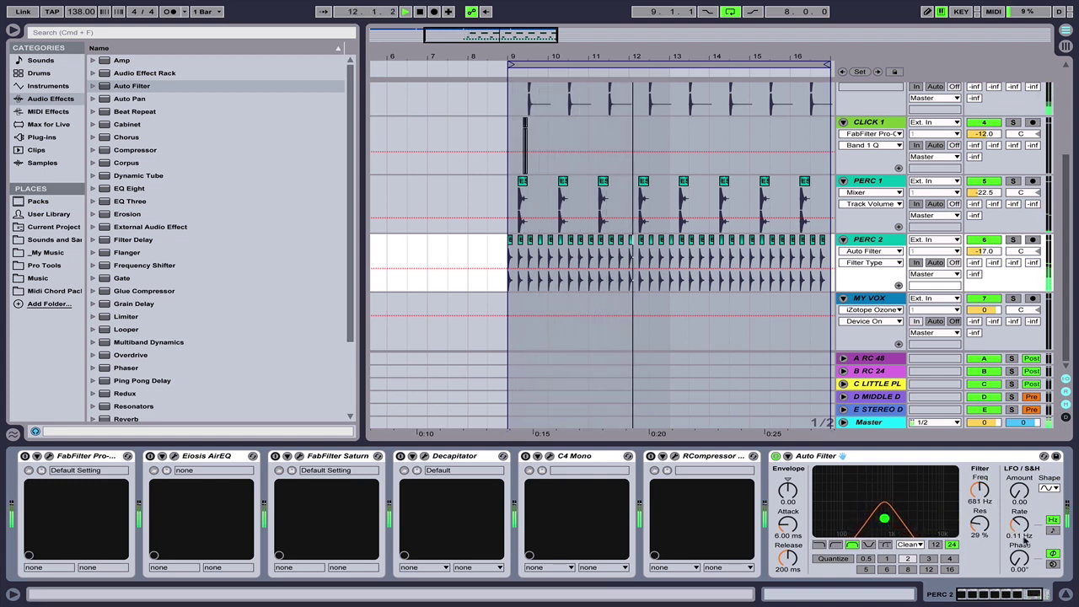
Switch the Auto Filter's circuit type to OSR and adjust its drive.
{"action": "left_click", "coordinate": [914, 545]}
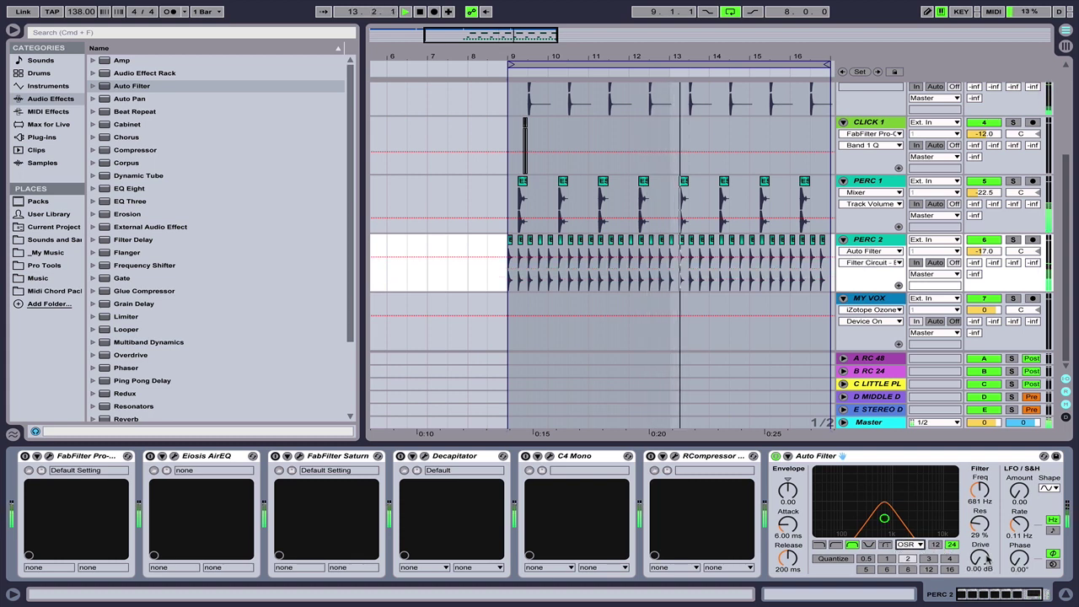
{"action": "left_click", "coordinate": [910, 555]}
{"action": "left_click_drag", "start_coordinate": [979, 557], "coordinate": [980, 599]}
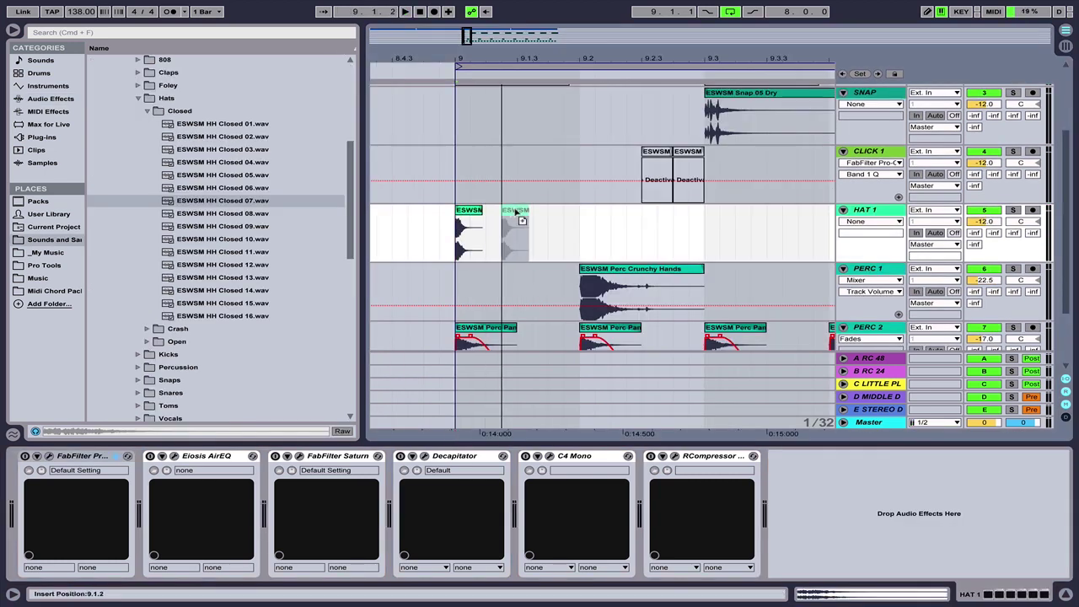
Copy the ESWSM HH Closed 07 clip on HAT 1 at eighth-note spacing across the first two beats of bar 9.
{"action": "left_click_drag", "start_coordinate": [512, 212], "coordinate": [597, 214]}
{"action": "left_click", "coordinate": [566, 213]}
{"action": "key", "text": "Delete"}
{"action": "left_click_drag", "start_coordinate": [511, 212], "coordinate": [528, 212]}
{"action": "left_click", "coordinate": [595, 214]}
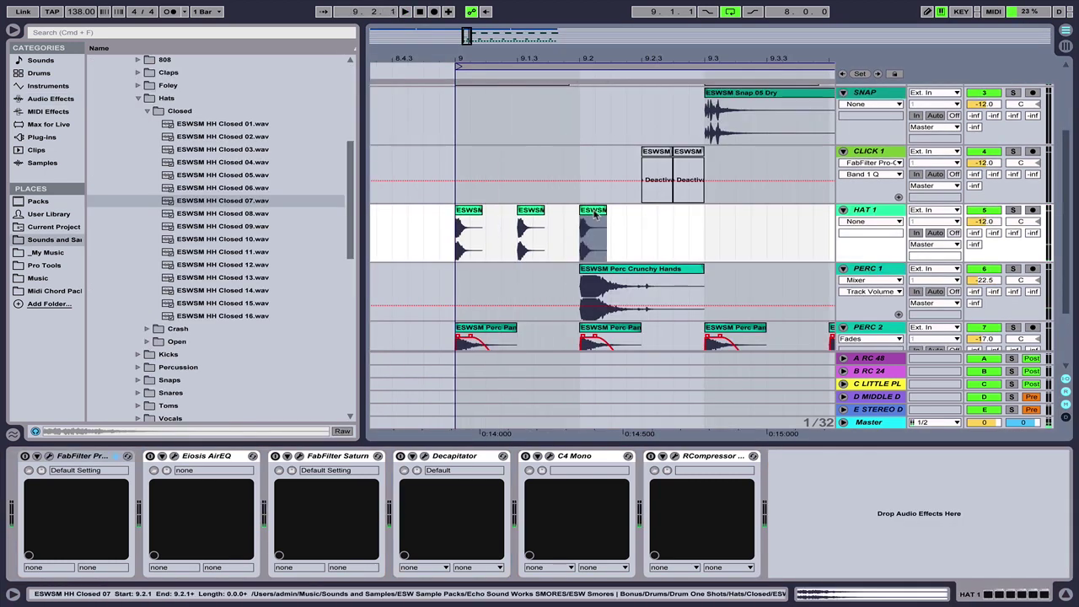
{"action": "left_click_drag", "start_coordinate": [595, 214], "coordinate": [656, 214]}
Replace the second hat hit with ESWSM HH Closed 06 and copy hat hits onward through bar 9 at eighth-note spacing.
{"action": "left_click_drag", "start_coordinate": [189, 188], "coordinate": [517, 236]}
{"action": "scroll", "coordinate": [573, 213], "scroll_direction": "right", "scroll_amount": 3}
{"action": "left_click", "coordinate": [583, 202]}
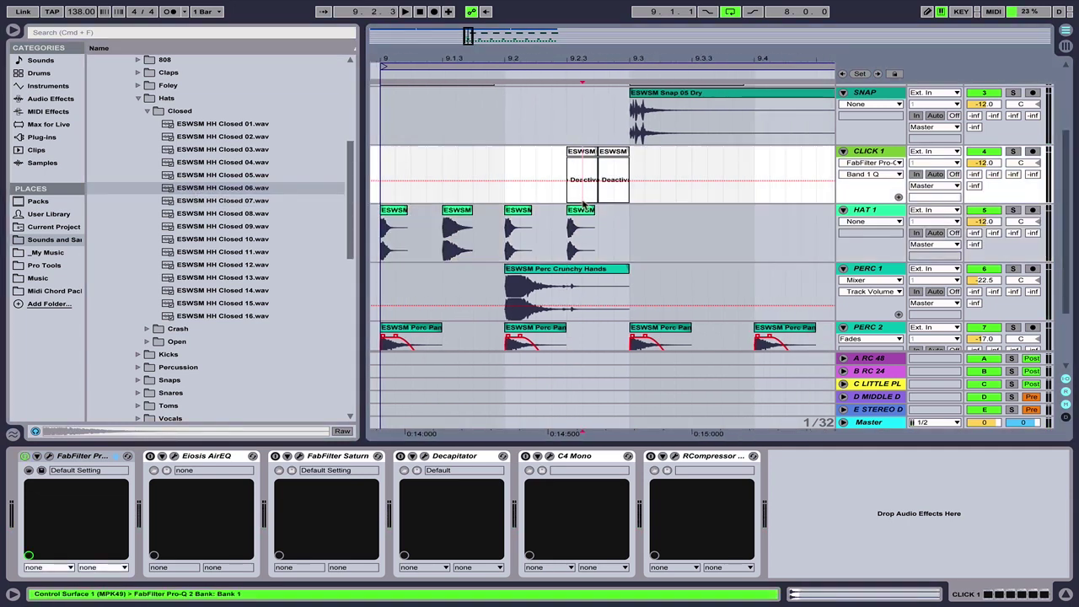
{"action": "left_click_drag", "start_coordinate": [583, 209], "coordinate": [645, 216]}
{"action": "left_click_drag", "start_coordinate": [646, 212], "coordinate": [711, 213]}
{"action": "left_click_drag", "start_coordinate": [451, 212], "coordinate": [761, 215]}
Duplicate the bar 9 hat pattern on HAT 1 directly after itself.
{"action": "key", "text": "minus"}
{"action": "scroll", "coordinate": [716, 236], "scroll_direction": "right", "scroll_amount": 3}
{"action": "left_click_drag", "start_coordinate": [643, 243], "coordinate": [380, 246]}
{"action": "key", "text": "super+d"}
Shift the duplicated hat clips a sixteenth note earlier to align with bar 10, and play from bar 9.
{"action": "scroll", "coordinate": [539, 228], "scroll_direction": "left", "scroll_amount": 2}
{"action": "left_click", "coordinate": [552, 212]}
{"action": "left_click", "coordinate": [552, 211], "text": "shift"}
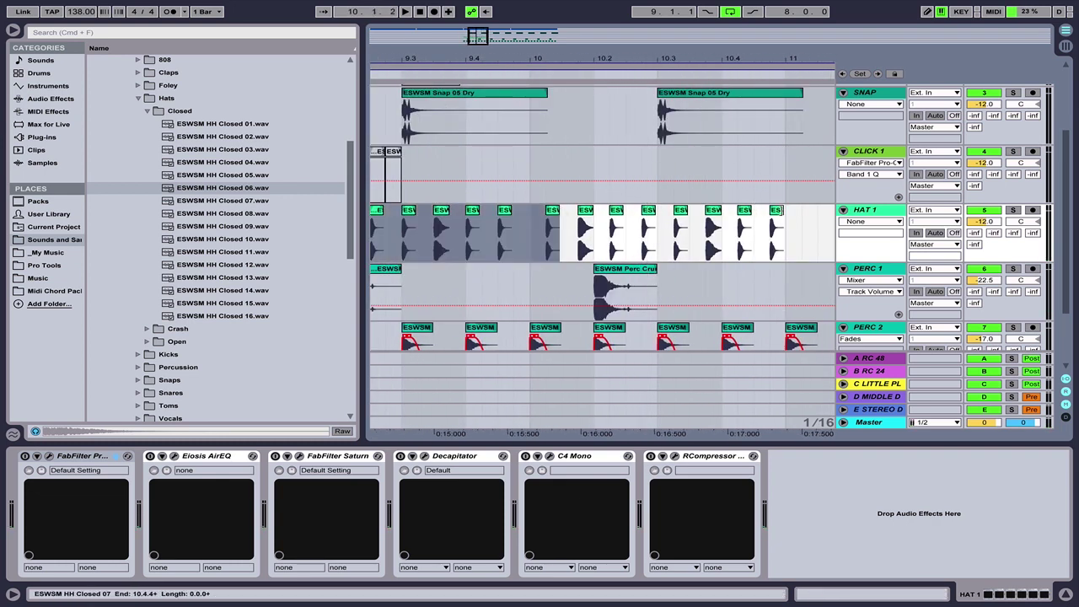
{"action": "left_click", "coordinate": [778, 210]}
{"action": "left_click", "coordinate": [554, 211], "text": "shift"}
{"action": "left_click_drag", "start_coordinate": [555, 211], "coordinate": [539, 211]}
{"action": "scroll", "coordinate": [557, 215], "scroll_direction": "left", "scroll_amount": 4}
{"action": "left_click", "coordinate": [438, 236]}
{"action": "key", "text": "space"}
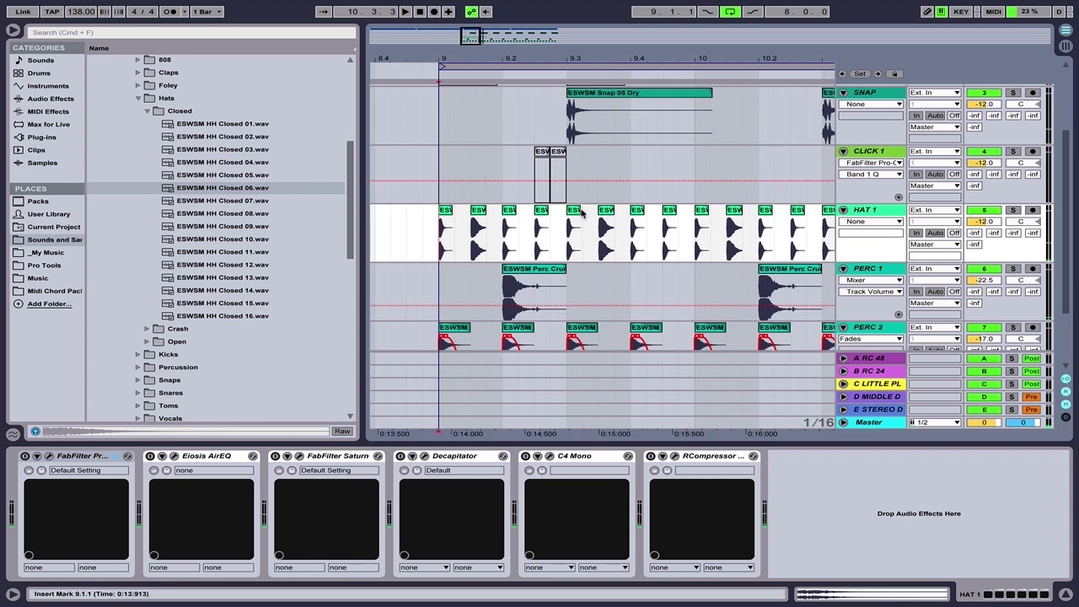
Vary the two-bar hat pattern on HAT 1 by placing individual hits an eighth note earlier, and play it back.
{"action": "mouse_move", "coordinate": [610, 211]}
{"action": "left_mouse_down"}
{"action": "mouse_move", "coordinate": [579, 219]}
{"action": "mouse_move", "coordinate": [607, 219]}
{"action": "left_mouse_up"}
{"action": "scroll", "coordinate": [619, 217], "scroll_direction": "right", "scroll_amount": 3}
{"action": "left_click_drag", "start_coordinate": [680, 211], "coordinate": [645, 213]}
{"action": "left_click_drag", "start_coordinate": [717, 210], "coordinate": [684, 212]}
{"action": "scroll", "coordinate": [681, 212], "scroll_direction": "right", "scroll_amount": 3}
{"action": "left_click_drag", "start_coordinate": [592, 60], "coordinate": [648, 41]}
{"action": "key", "text": "space"}
Duplicate the two-bar hat pattern into bars 11 and 12, and copy the hit on beat 3 of bar 12 to beat 4.
{"action": "left_click_drag", "start_coordinate": [408, 243], "coordinate": [692, 242]}
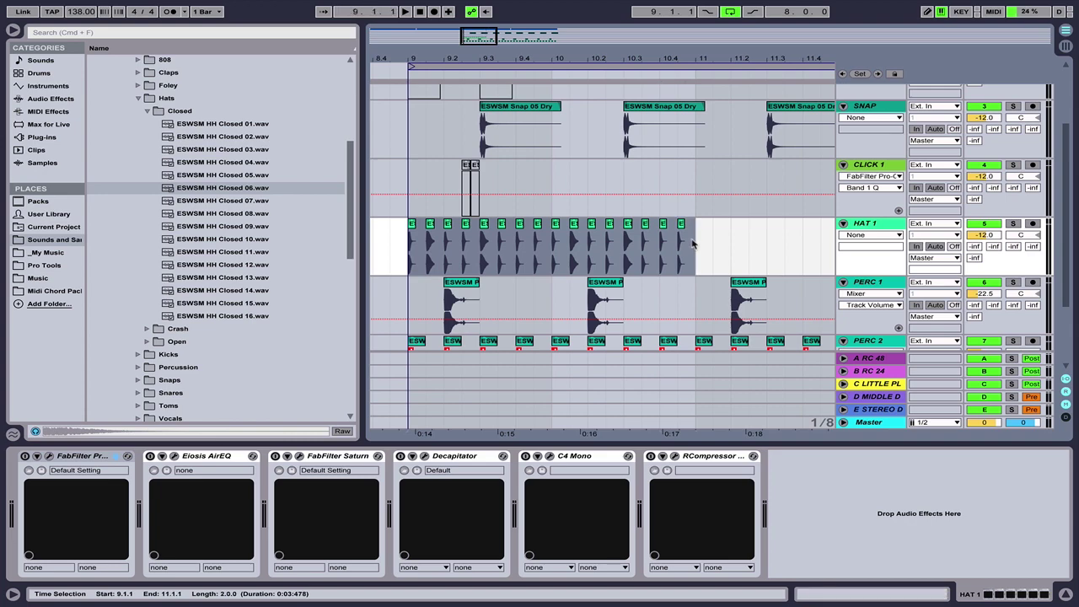
{"action": "key", "text": "super+d"}
{"action": "left_click", "coordinate": [672, 241]}
{"action": "key", "text": "plus"}
{"action": "key", "text": "plus"}
{"action": "left_click_drag", "start_coordinate": [600, 224], "coordinate": [674, 224], "text": "alt"}
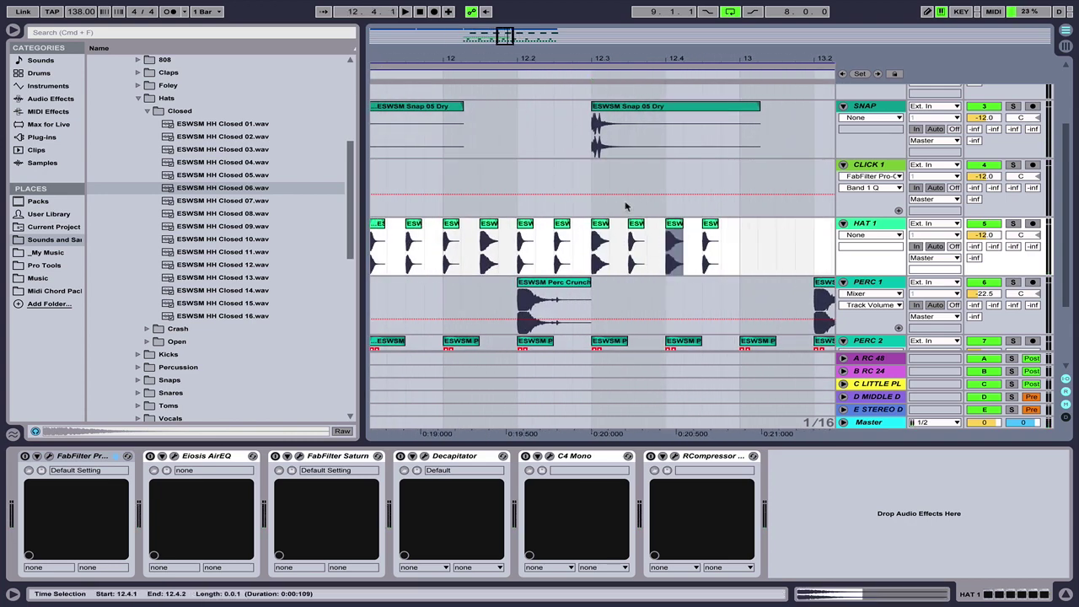
Duplicate the four-bar hat pattern on HAT 1 into bars 13 to 16.
{"action": "key", "text": "minus"}
{"action": "key", "text": "minus"}
{"action": "left_click", "coordinate": [466, 262]}
{"action": "left_click_drag", "start_coordinate": [467, 262], "coordinate": [810, 255]}
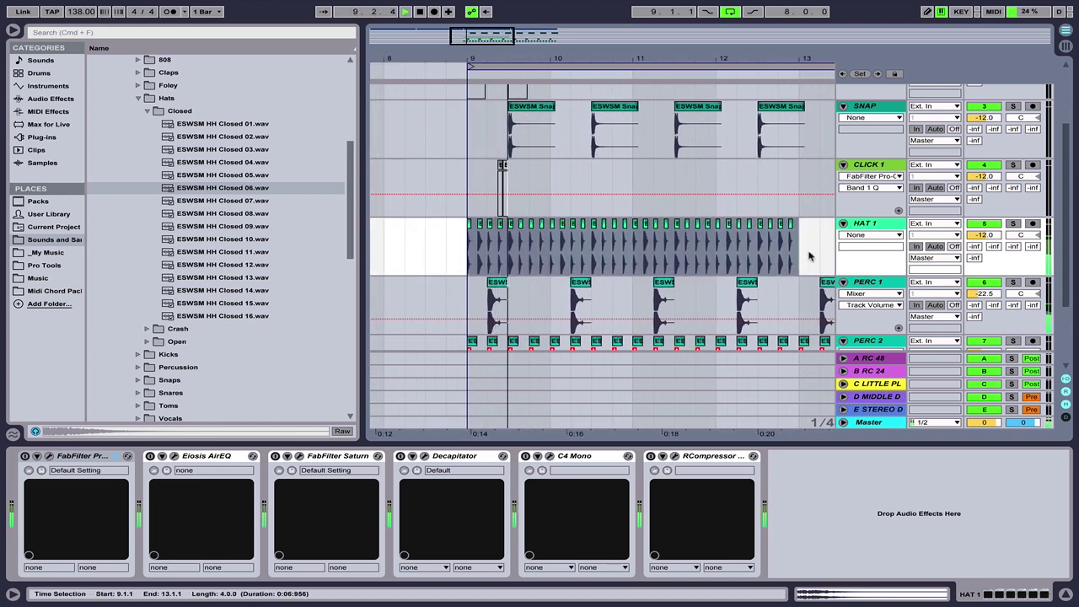
{"action": "key", "text": "super+d"}
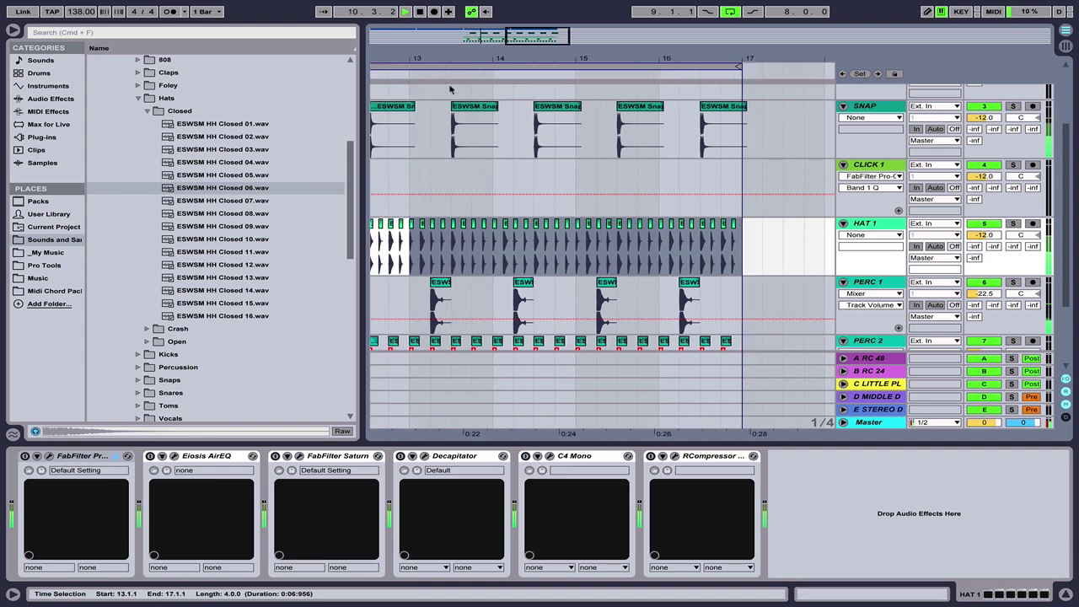
Lower the HAT 1 track volume to -16.7 dB and raise the song tempo to 154 BPM.
{"action": "left_click_drag", "start_coordinate": [426, 62], "coordinate": [610, 42]}
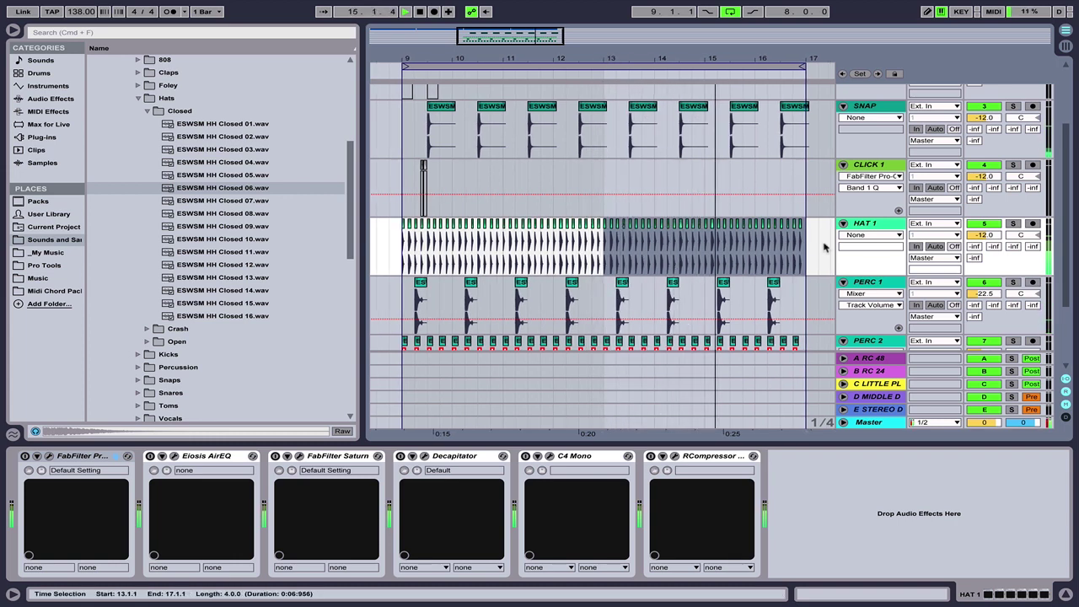
{"action": "left_click_drag", "start_coordinate": [974, 245], "coordinate": [973, 262]}
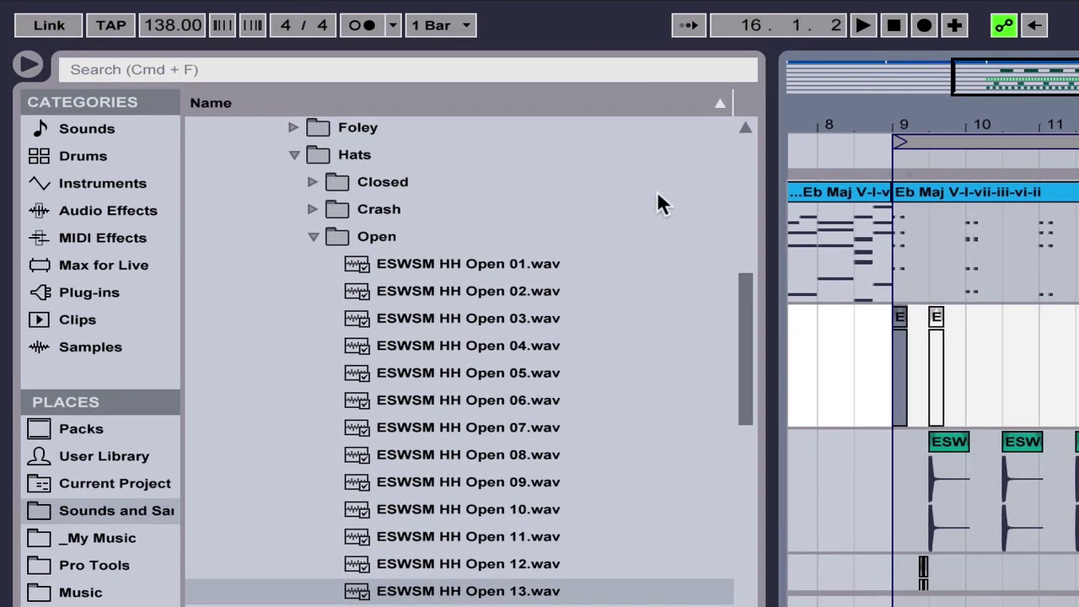
{"action": "left_click_drag", "start_coordinate": [169, 33], "coordinate": [168, 20]}
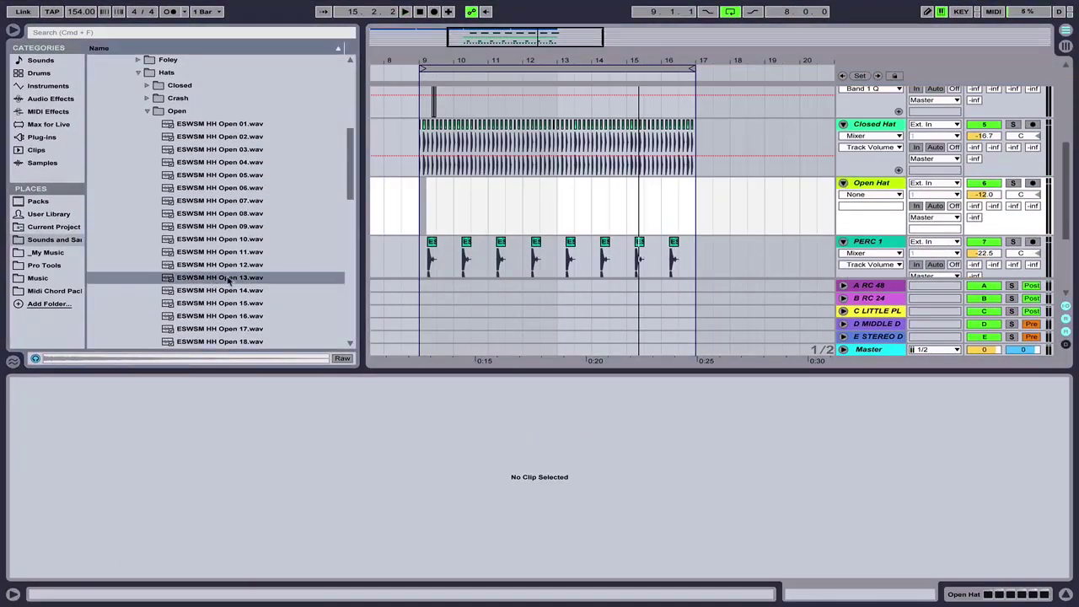
Place the ESWSM HH Open 13 sample on beat 3 of bar 9 on the Open Hat track, trimmed to end at bar 10.
{"action": "left_click", "coordinate": [433, 205]}
{"action": "left_click", "coordinate": [423, 202]}
{"action": "key", "text": "space"}
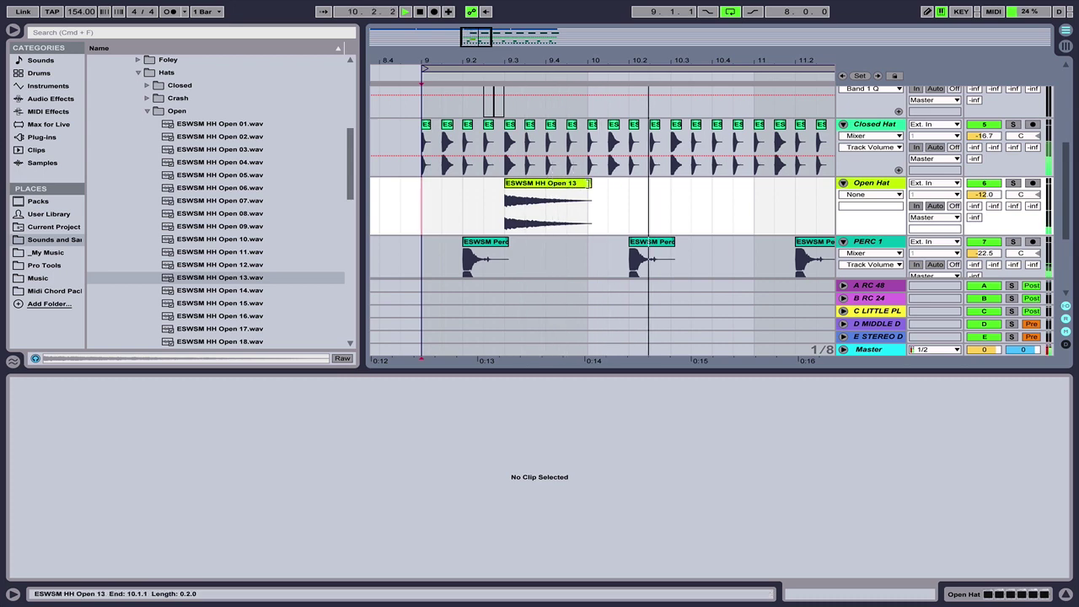
{"action": "left_click", "coordinate": [588, 198]}
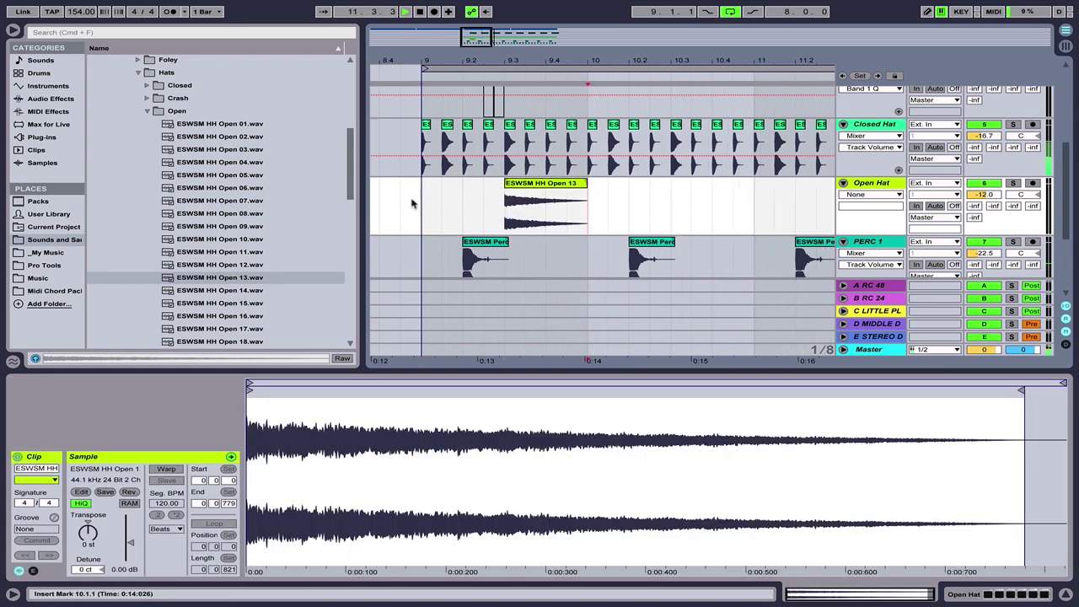
Duplicate the open hat's bar 9 into bar 10 and play from bar 9.
{"action": "left_click_drag", "start_coordinate": [412, 202], "coordinate": [582, 205]}
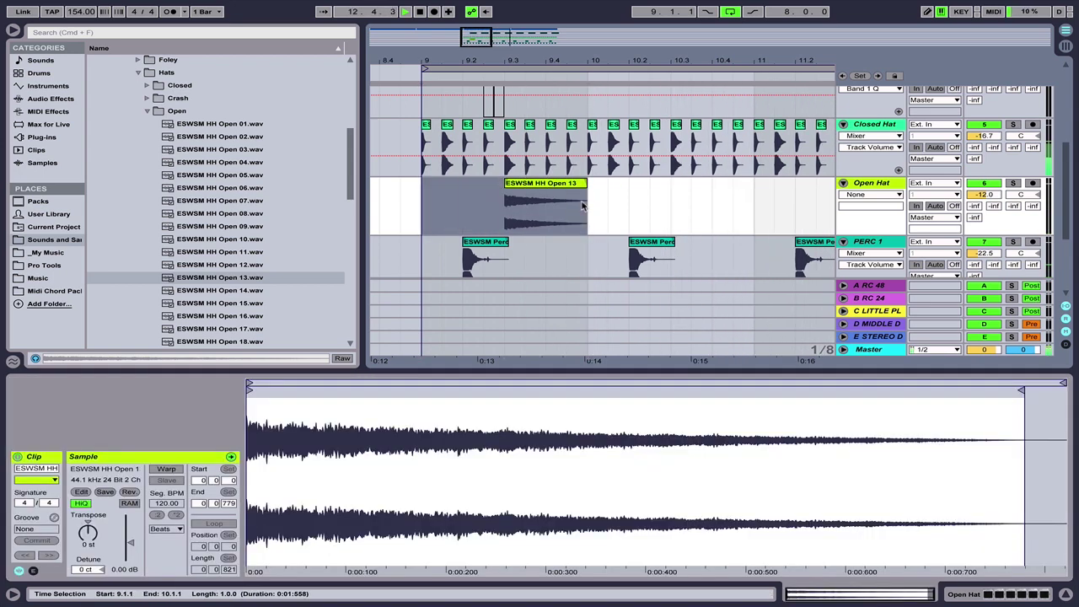
{"action": "key", "text": "super+d"}
{"action": "left_click", "coordinate": [424, 209]}
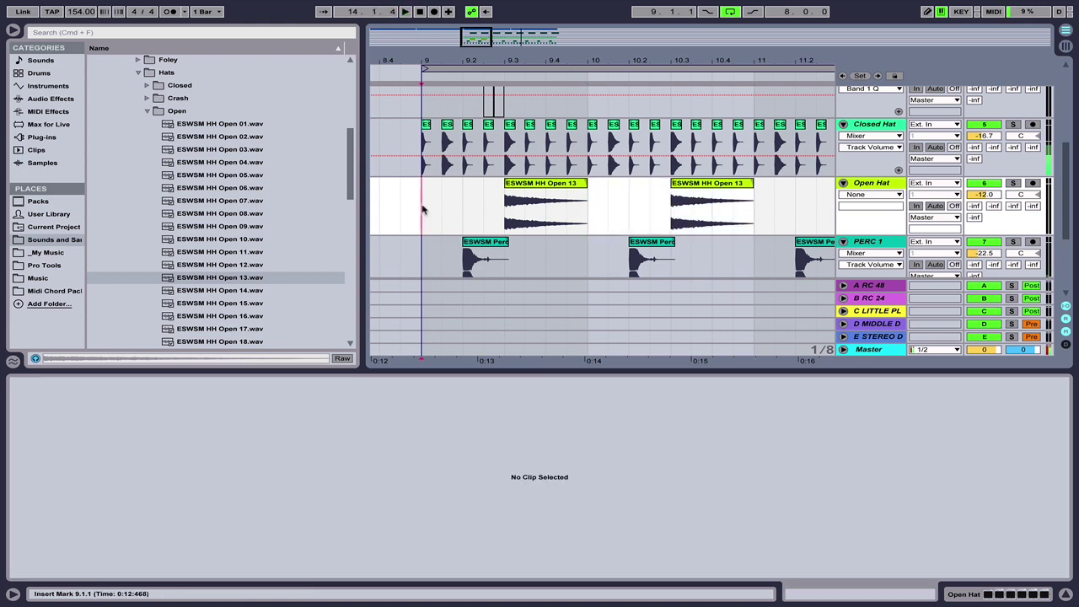
Duplicate the two-bar open hat pattern to fill bars 11 to 16, and play from bar 9.
{"action": "left_click_drag", "start_coordinate": [601, 59], "coordinate": [578, 62]}
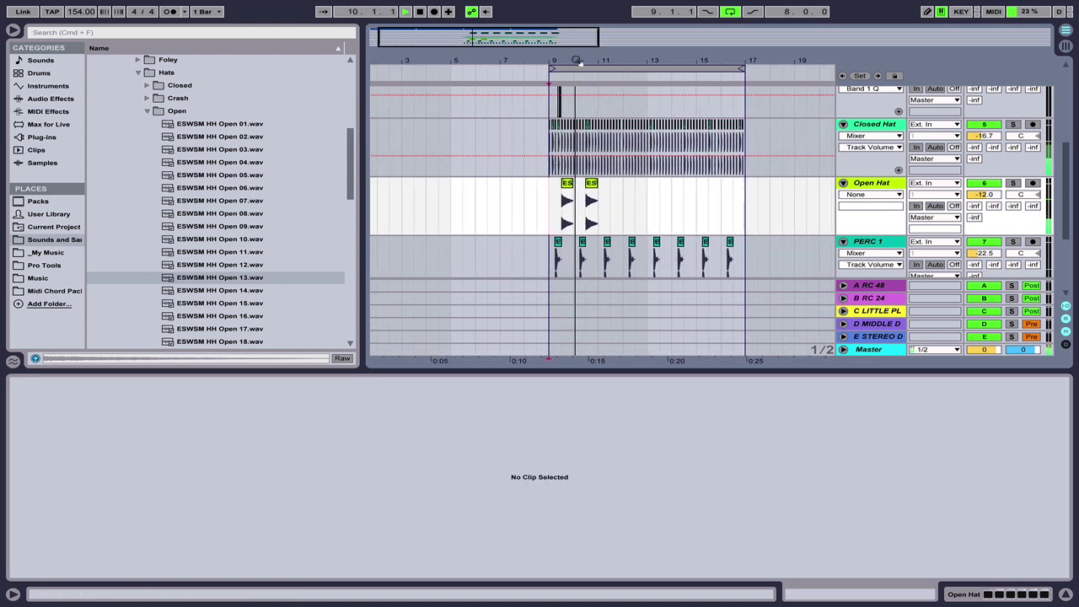
{"action": "left_click_drag", "start_coordinate": [546, 218], "coordinate": [610, 220]}
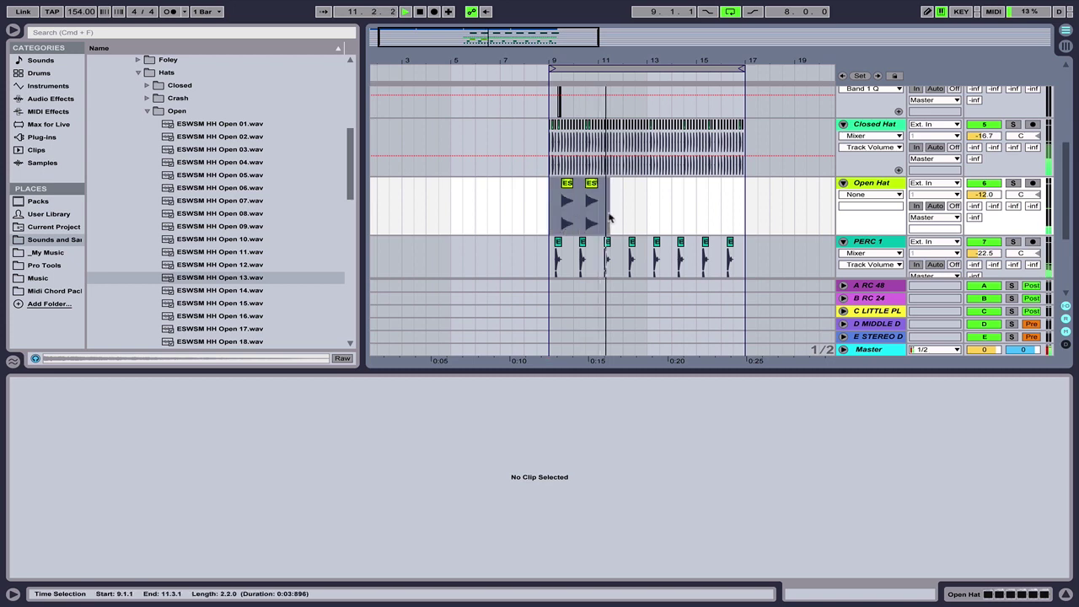
{"action": "key", "text": "super+d"}
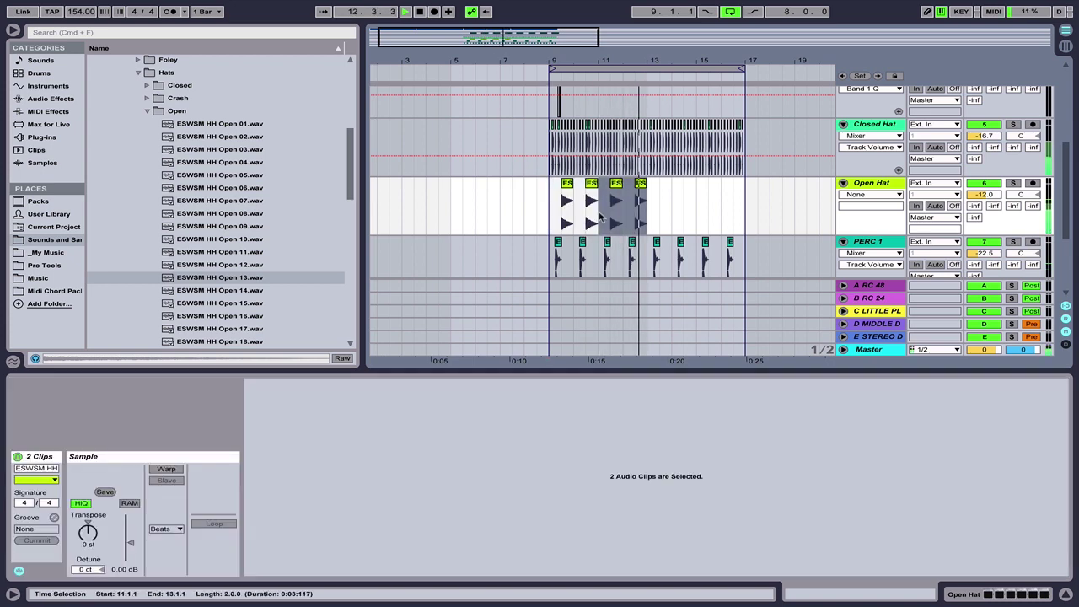
{"action": "key", "text": "super+d"}
{"action": "key", "text": "super+d"}
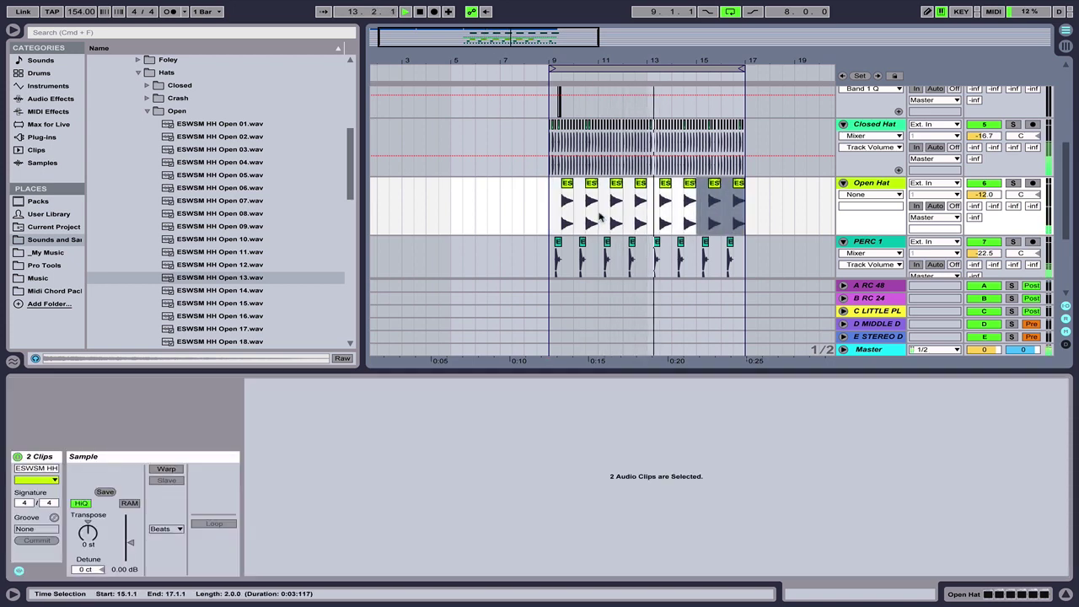
{"action": "left_click", "coordinate": [548, 212]}
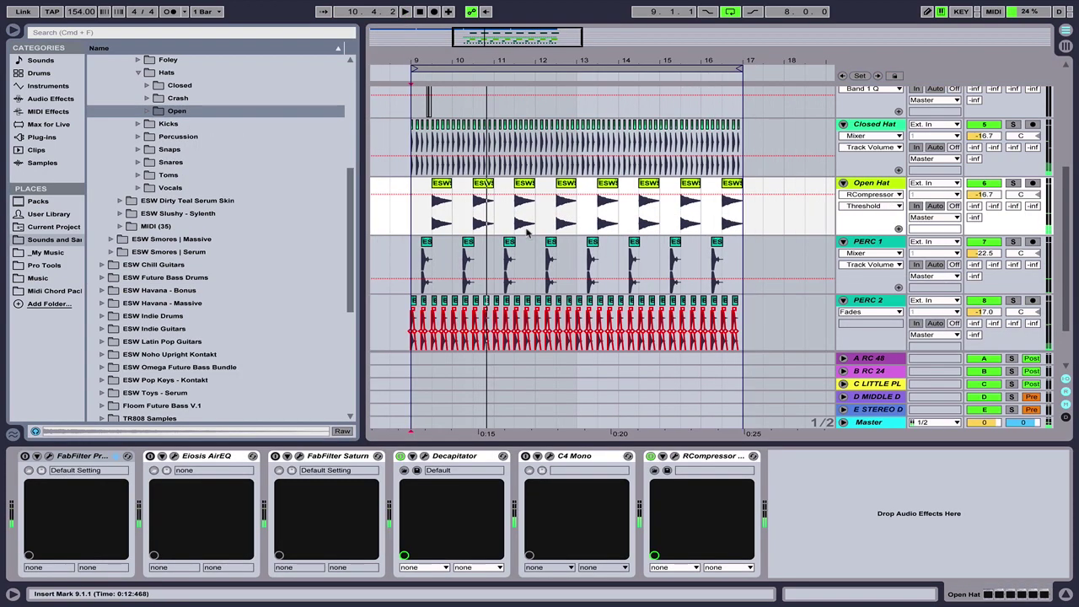
Reactivate the deactivated kick clips in bar 9 and move the second one to 9.4.3.
{"action": "scroll", "coordinate": [487, 177], "scroll_direction": "up", "scroll_amount": 5}
{"action": "scroll", "coordinate": [487, 177], "scroll_direction": "up", "scroll_amount": 4}
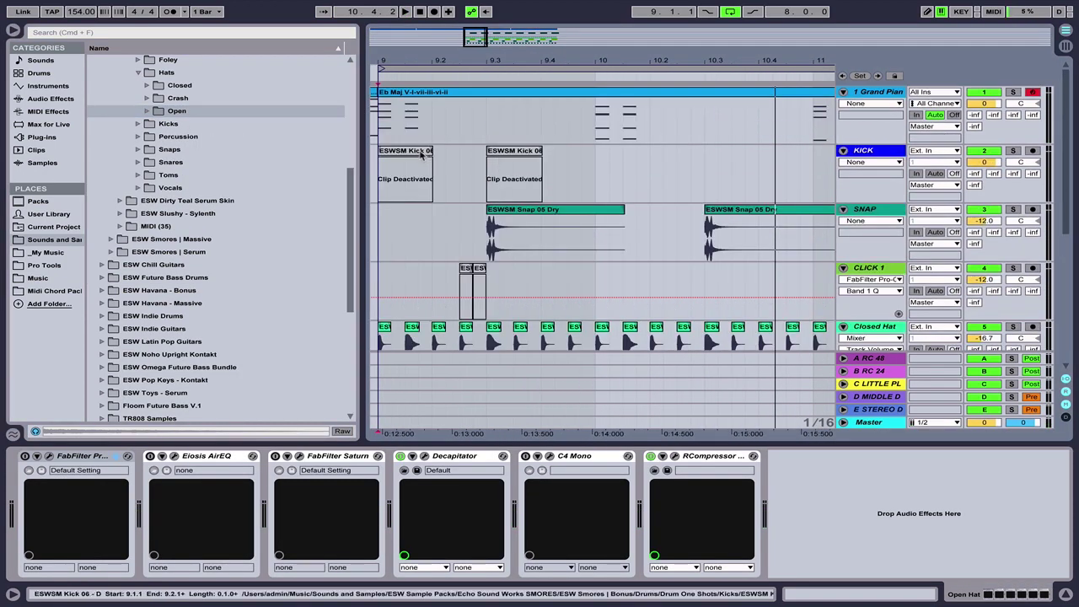
{"action": "left_click", "coordinate": [423, 151]}
{"action": "key", "text": "0"}
{"action": "left_click_drag", "start_coordinate": [518, 152], "coordinate": [596, 156]}
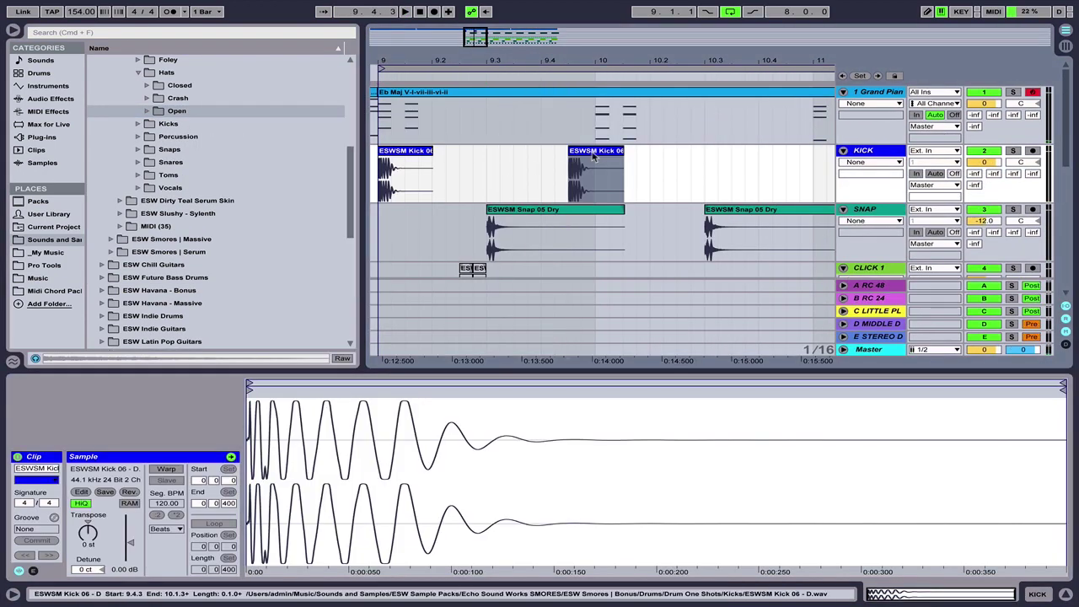
Hide the browser and add kick copies at 10.1.3, 11.1.1, 12.1.3, 12.2.1 and 13.1.1.
{"action": "key", "text": "ctrl+d"}
{"action": "key", "text": "minus"}
{"action": "left_click_drag", "start_coordinate": [506, 153], "coordinate": [623, 158]}
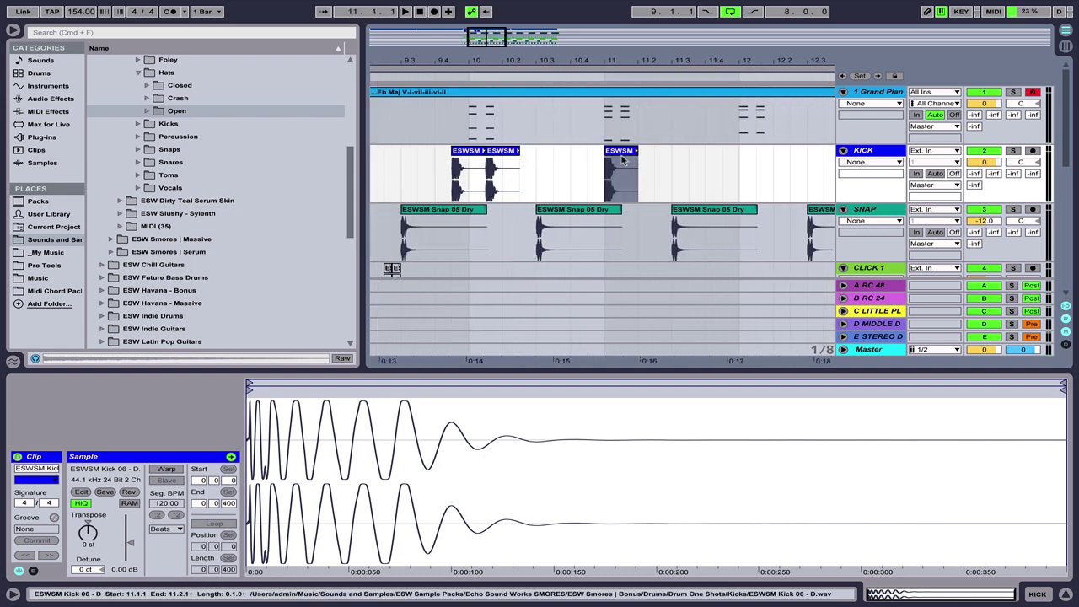
{"action": "key", "text": "super+alt+b"}
{"action": "left_click_drag", "start_coordinate": [369, 156], "coordinate": [539, 155]}
{"action": "left_click_drag", "start_coordinate": [539, 155], "coordinate": [641, 154]}
{"action": "key", "text": "minus"}
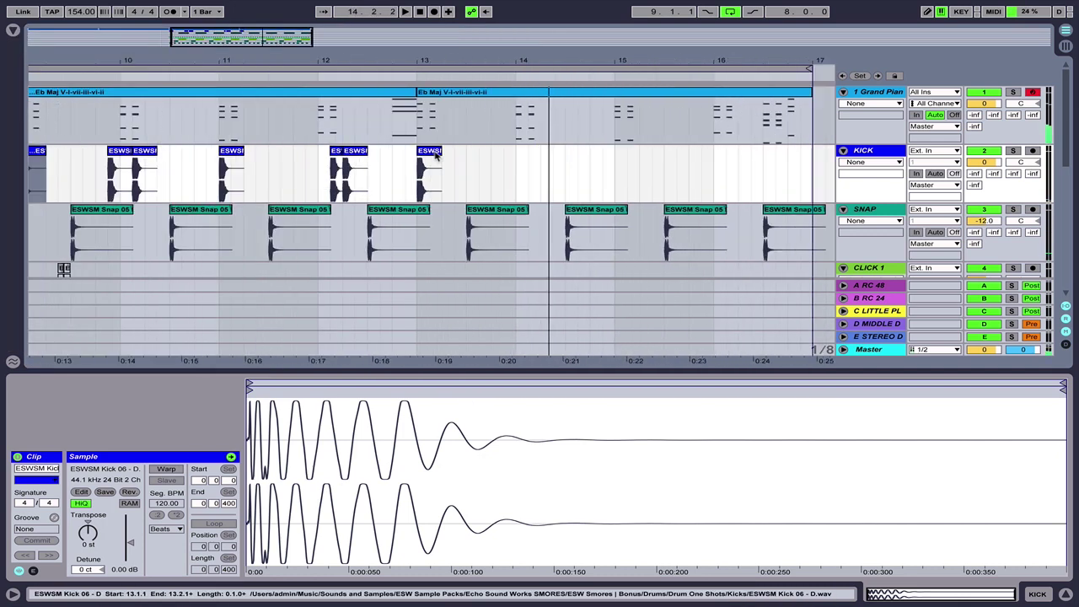
Copy the kick to 13.4.3, 14.1.3, 14.4.3 and 15.1.1 on the KICK track.
{"action": "left_click_drag", "start_coordinate": [432, 152], "coordinate": [532, 155]}
{"action": "left_click_drag", "start_coordinate": [532, 155], "coordinate": [521, 159]}
{"action": "key", "text": "super+d"}
{"action": "left_click_drag", "start_coordinate": [541, 155], "coordinate": [631, 154]}
Shorten the fade-in on the kick clip at 14.4.3 and set its clip gain to -6 dB.
{"action": "key", "text": "plus"}
{"action": "key", "text": "plus"}
{"action": "key", "text": "plus"}
{"action": "key", "text": "plus"}
{"action": "left_click", "coordinate": [552, 151]}
{"action": "left_click", "coordinate": [870, 162]}
{"action": "left_click", "coordinate": [858, 184]}
{"action": "left_click_drag", "start_coordinate": [477, 160], "coordinate": [472, 160]}
{"action": "left_click_drag", "start_coordinate": [129, 543], "coordinate": [130, 545]}
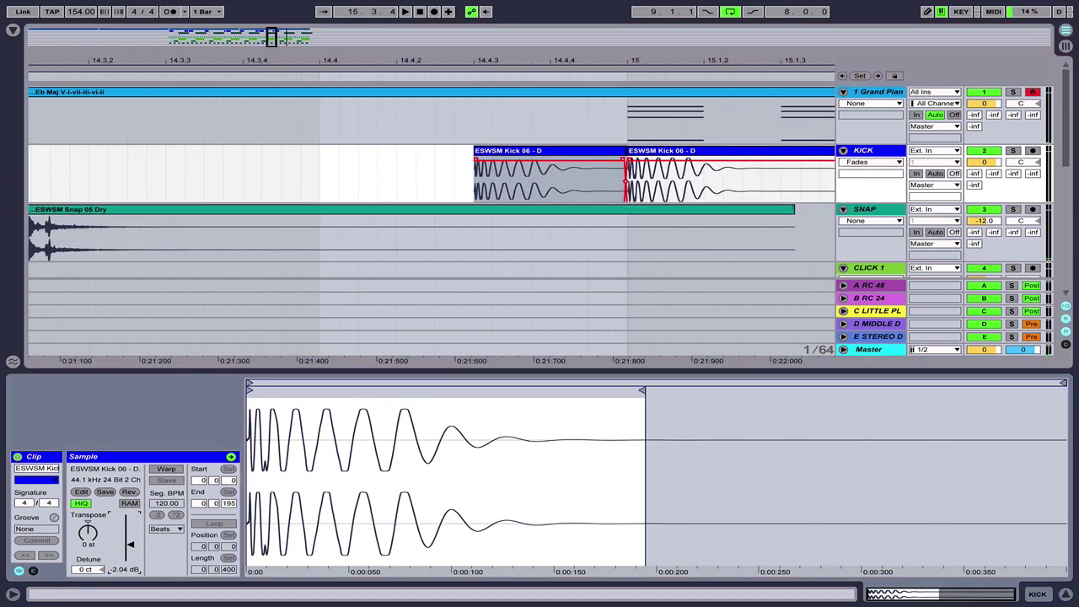
{"action": "type", "text": "-6"}
{"action": "key", "text": "Return"}
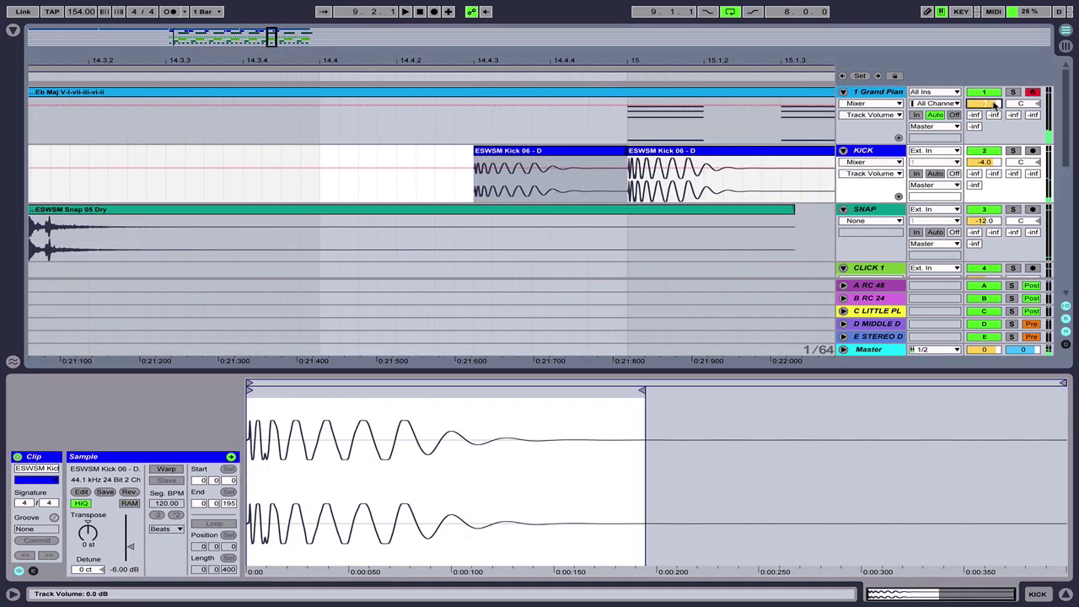
Set the Grand Piano track volume to -8 dB.
{"action": "left_click", "coordinate": [995, 103]}
{"action": "type", "text": "-8"}
{"action": "key", "text": "Return"}
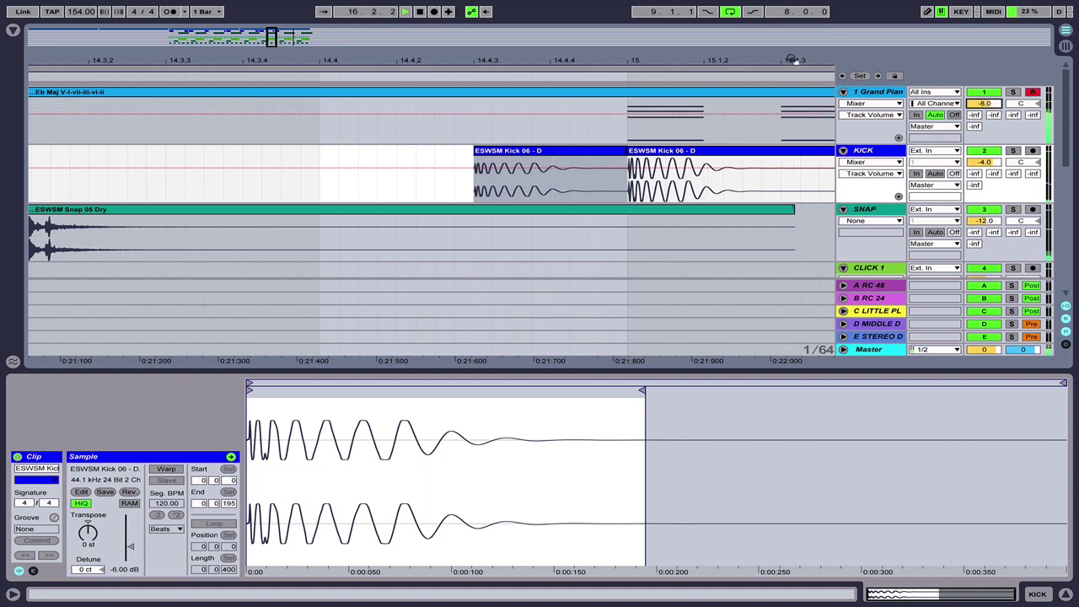
Hide the return tracks and the clip detail so the whole drum arrangement is displayed.
{"action": "left_click_drag", "start_coordinate": [793, 59], "coordinate": [800, 12]}
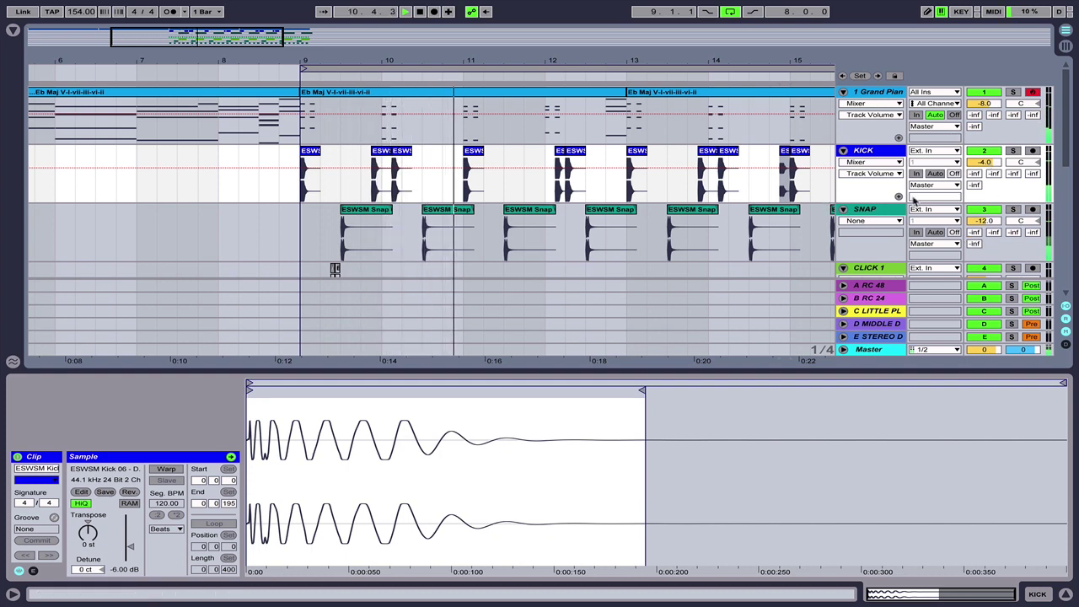
{"action": "left_click", "coordinate": [889, 217]}
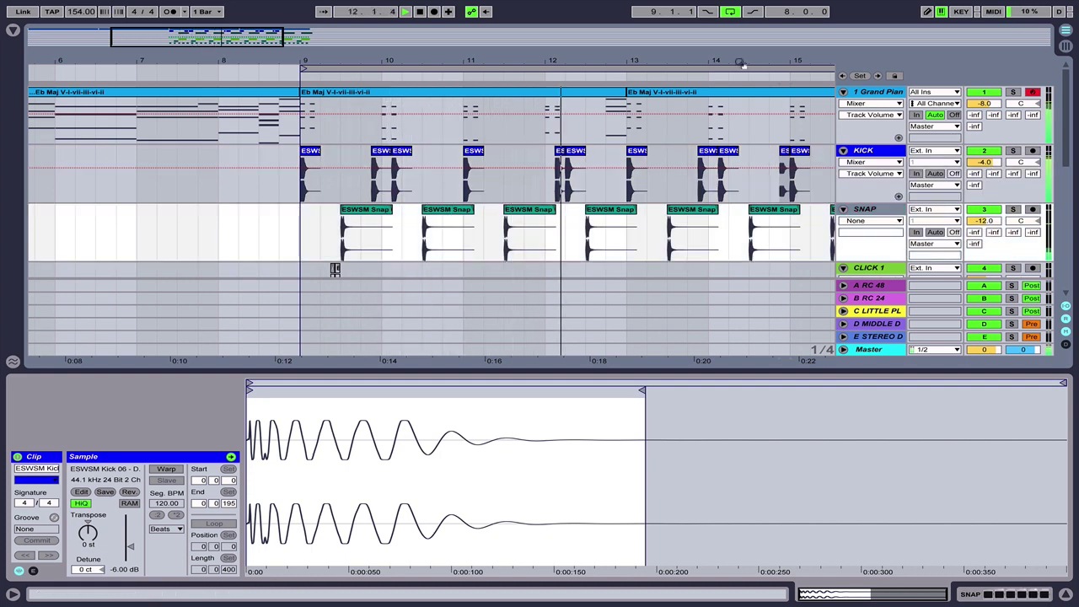
{"action": "mouse_move", "coordinate": [739, 61]}
{"action": "left_mouse_down"}
{"action": "mouse_move", "coordinate": [736, 39]}
{"action": "mouse_move", "coordinate": [725, 51]}
{"action": "left_mouse_up"}
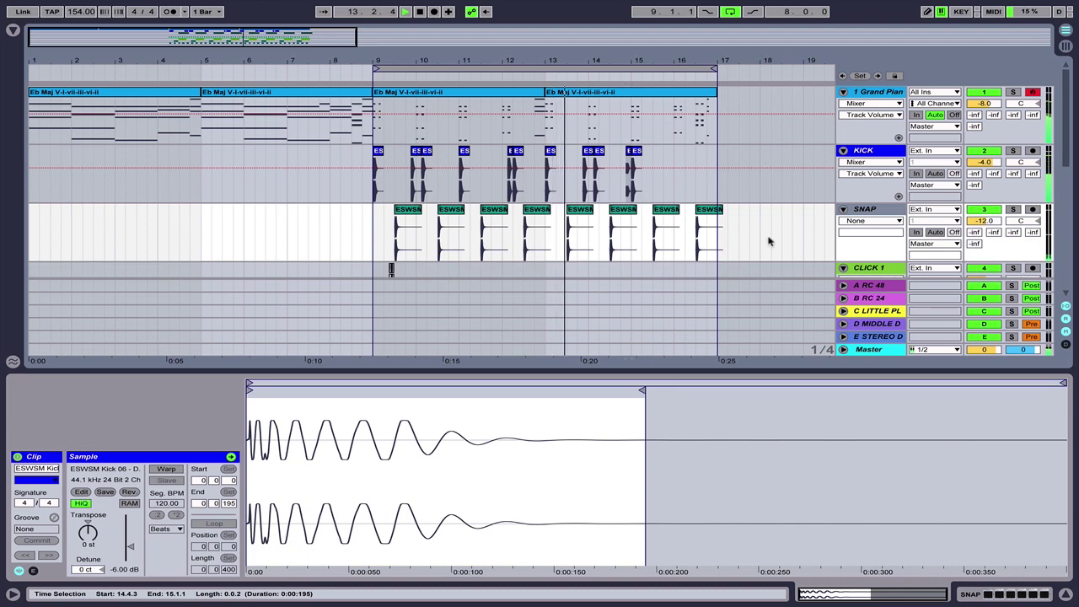
{"action": "key", "text": "super+alt+r"}
{"action": "key", "text": "super+alt+l"}
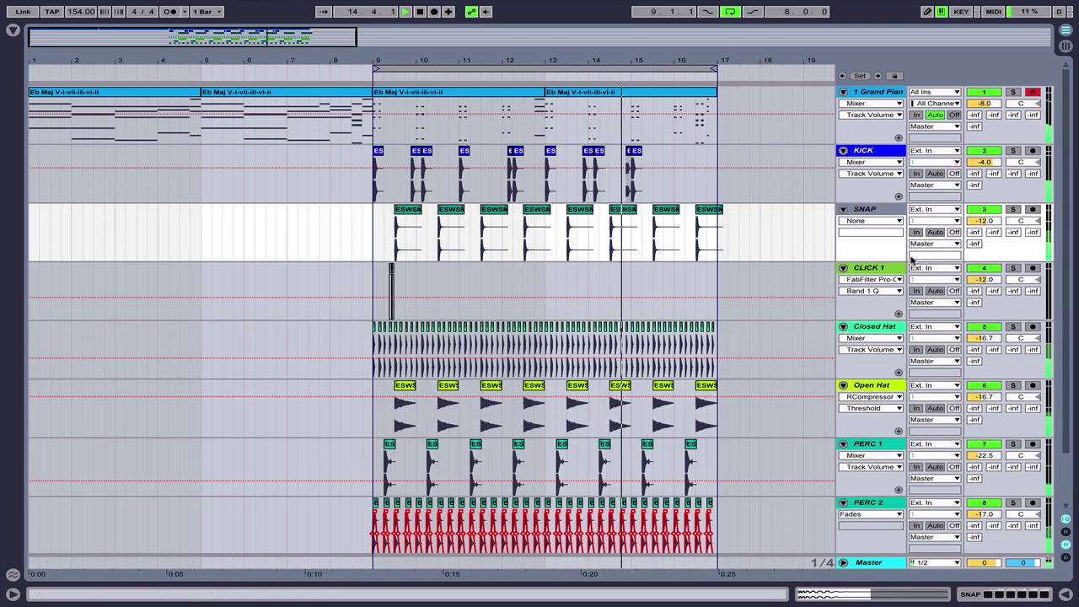
{"action": "scroll", "coordinate": [912, 261], "scroll_direction": "down", "scroll_amount": 2}
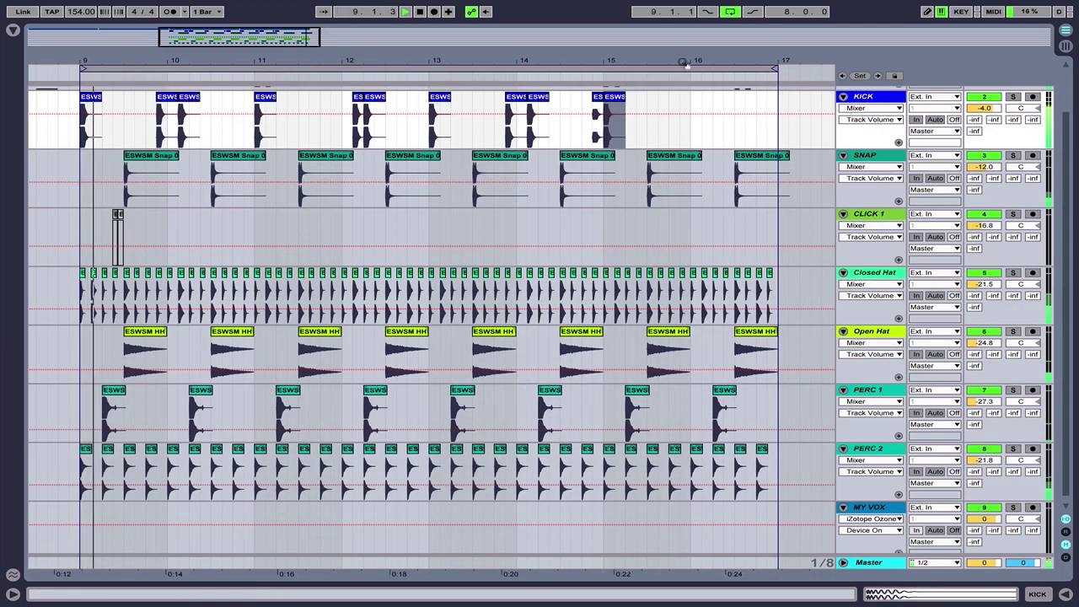
Add kick hits at 15.4.1, 15.4.3 and 16.1.1, and place the last kick one beat further in bar 16.
{"action": "mouse_move", "coordinate": [686, 64]}
{"action": "left_mouse_down"}
{"action": "mouse_move", "coordinate": [677, 83]}
{"action": "mouse_move", "coordinate": [708, 85]}
{"action": "mouse_move", "coordinate": [684, 60]}
{"action": "left_mouse_up"}
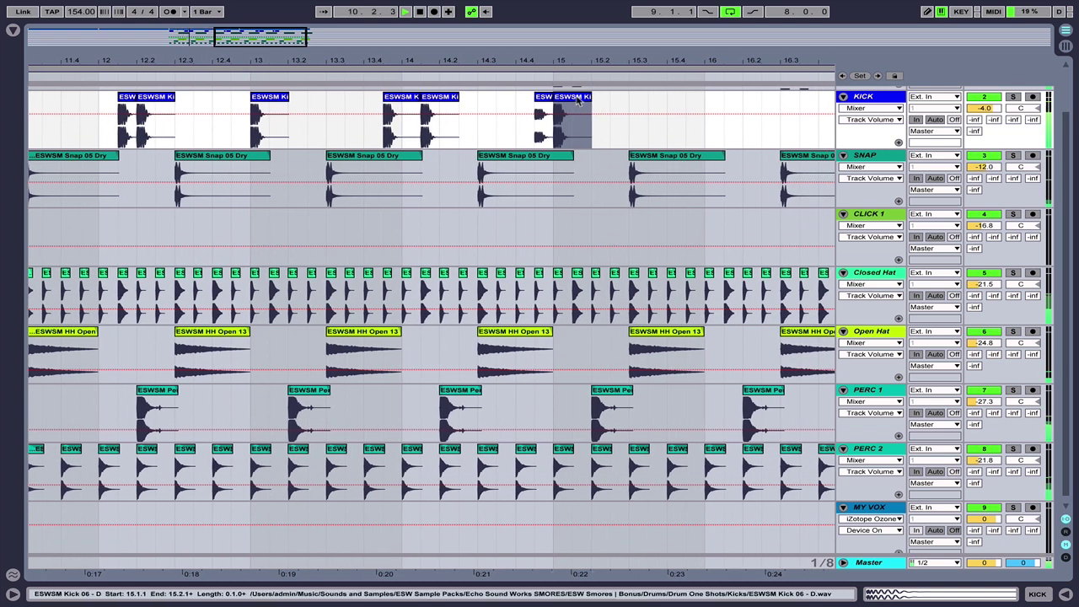
{"action": "left_click_drag", "start_coordinate": [583, 99], "coordinate": [689, 144]}
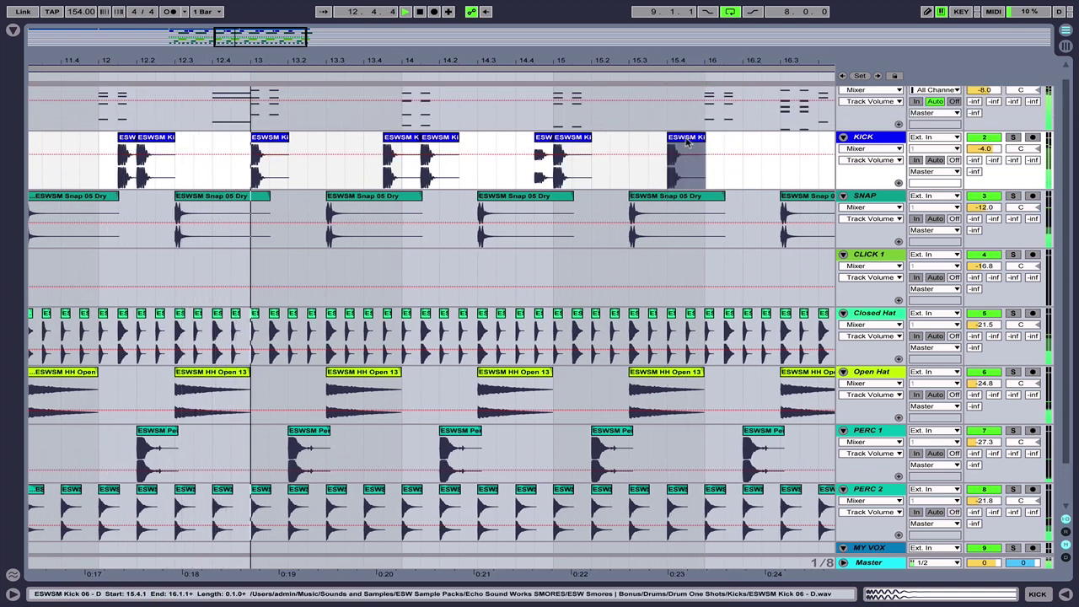
{"action": "key", "text": "ctrl+d"}
{"action": "key", "text": "ctrl+d"}
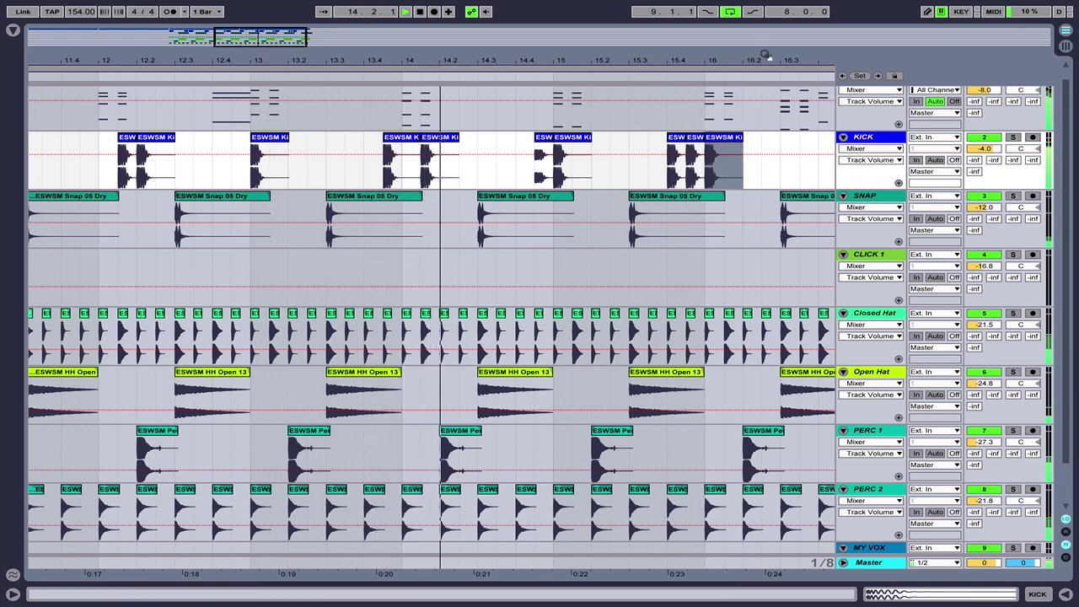
{"action": "left_click_drag", "start_coordinate": [765, 54], "coordinate": [659, 56]}
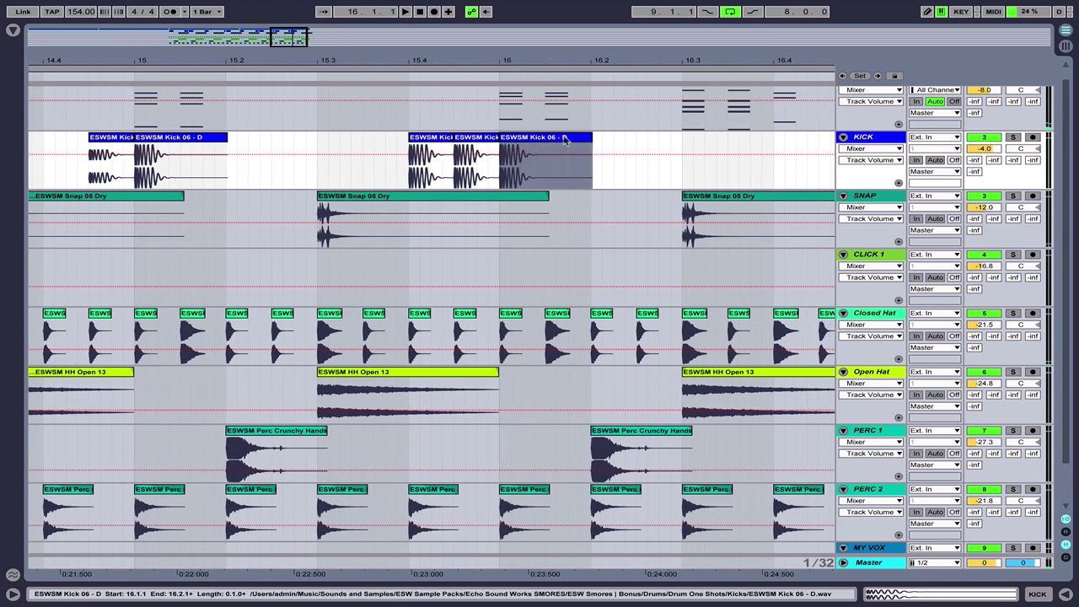
{"action": "left_click_drag", "start_coordinate": [565, 141], "coordinate": [657, 148]}
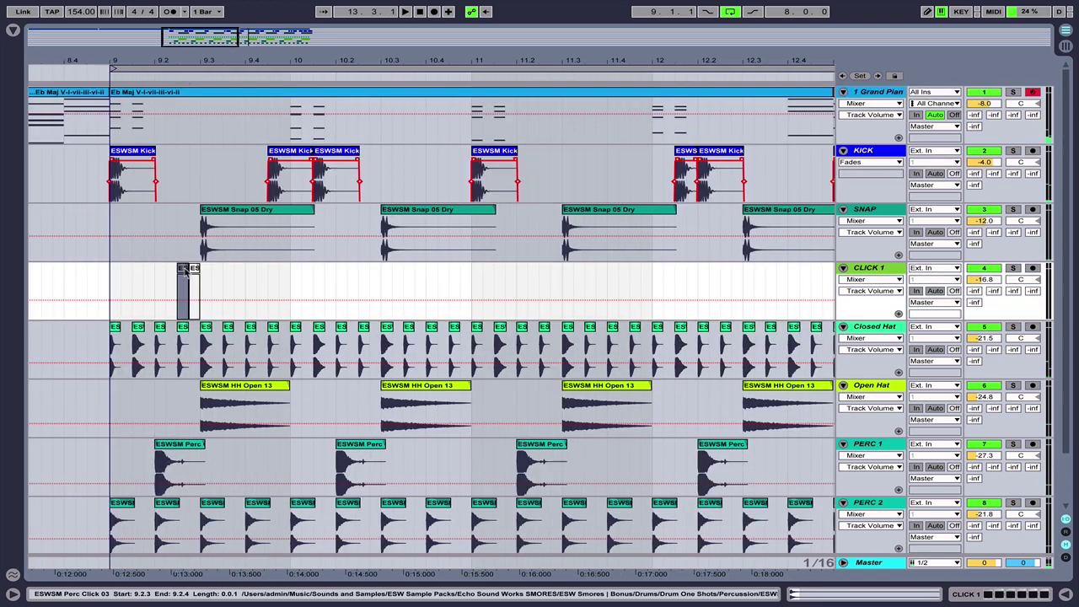
Copy the click on CLICK 1 to 10.4.1 and 10.4.3, and place a run of three clicks starting at 12.4.1.
{"action": "left_click_drag", "start_coordinate": [189, 274], "coordinate": [434, 284]}
{"action": "key", "text": "ctrl+d"}
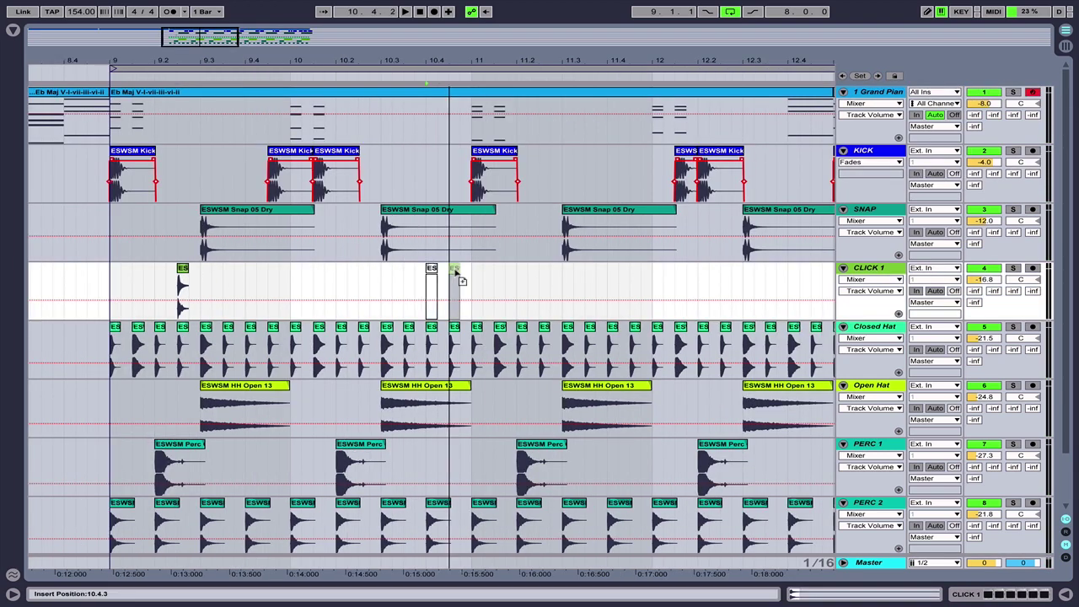
{"action": "left_click_drag", "start_coordinate": [432, 272], "coordinate": [613, 272]}
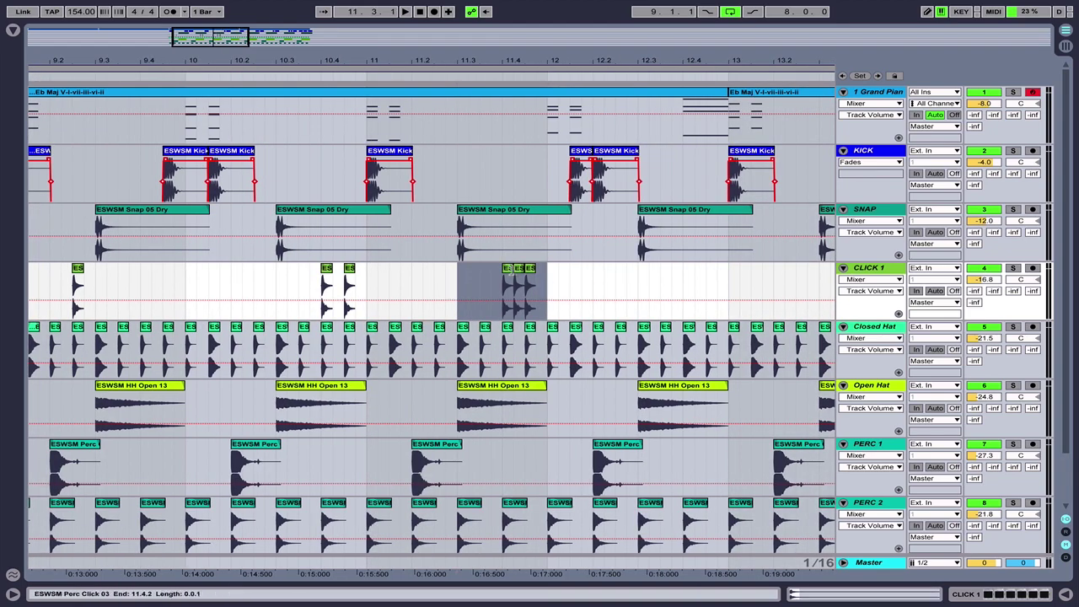
{"action": "left_click_drag", "start_coordinate": [510, 270], "coordinate": [686, 273]}
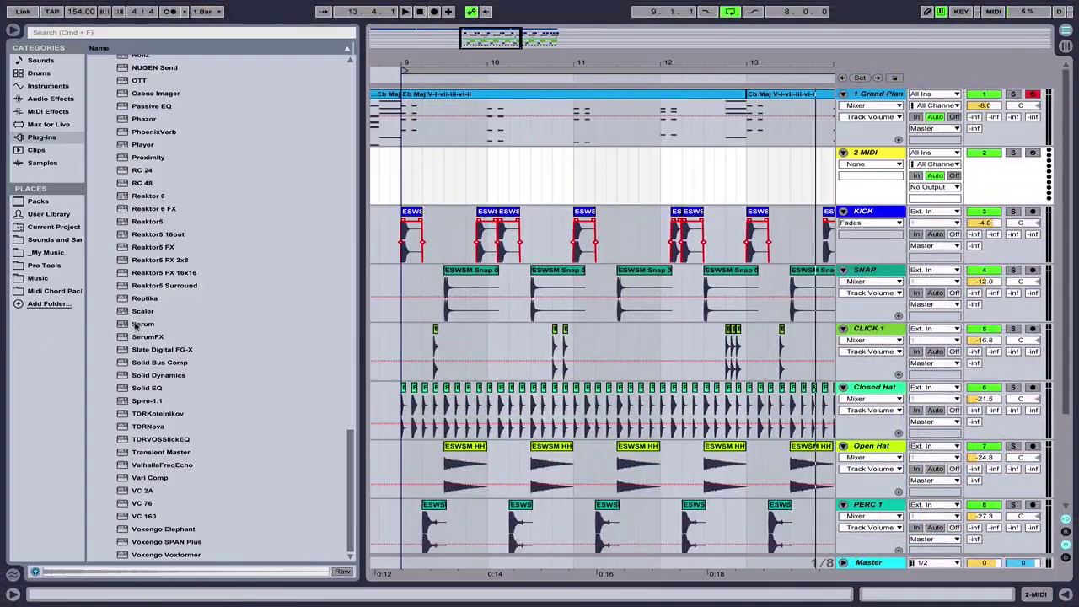
Load Serum onto the new MIDI track and set oscillator A's wavetable to Basic Shapes.
{"action": "left_click_drag", "start_coordinate": [451, 177], "coordinate": [451, 180]}
{"action": "left_click", "coordinate": [347, 187]}
{"action": "mouse_move", "coordinate": [422, 206]}
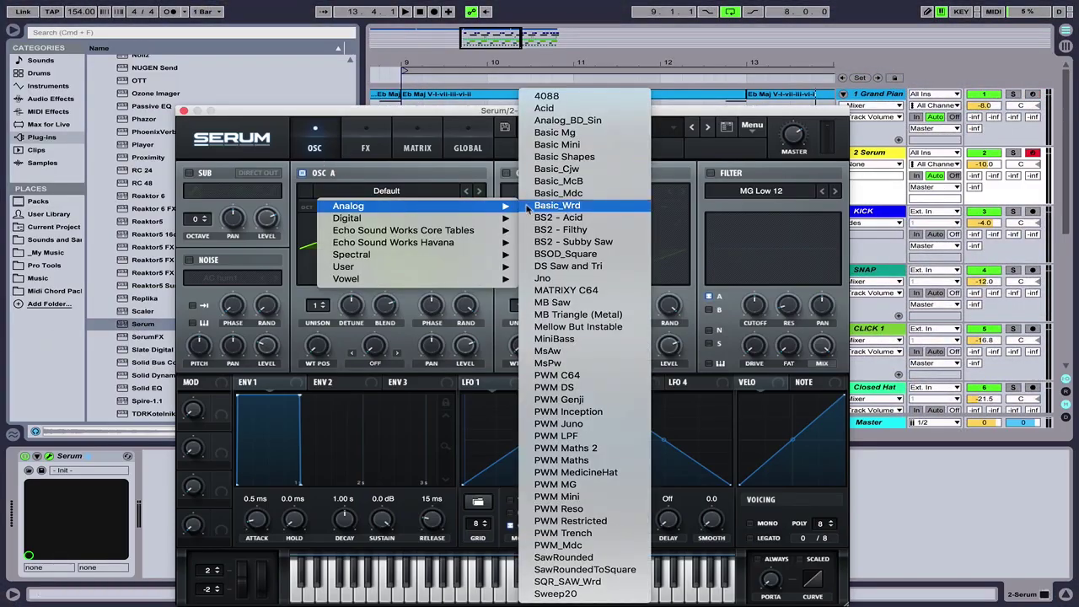
{"action": "left_click", "coordinate": [569, 120]}
{"action": "left_click", "coordinate": [387, 190]}
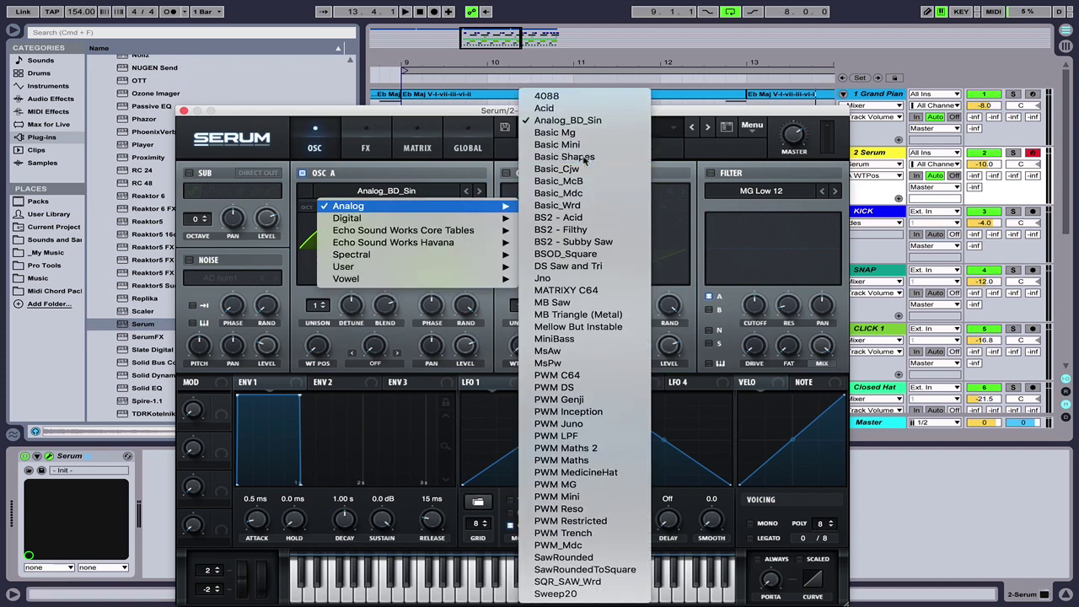
{"action": "left_click", "coordinate": [564, 157]}
Move oscillator A's wavetable position to the square shape and enable the MG Low 12 filter.
{"action": "left_click_drag", "start_coordinate": [317, 346], "coordinate": [317, 333]}
{"action": "left_click", "coordinate": [710, 173]}
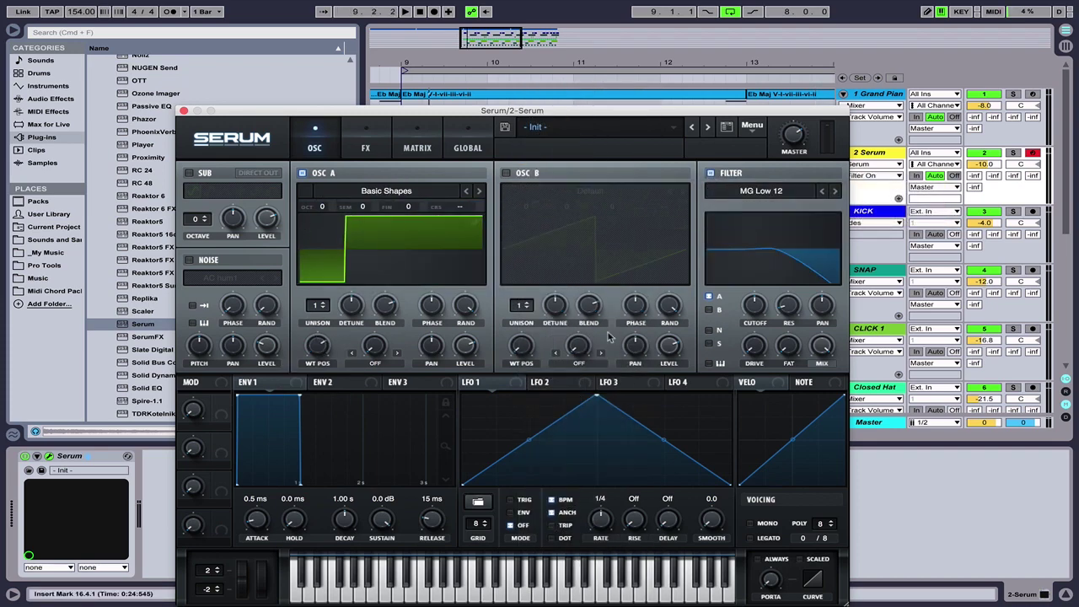
Change the filter type to MG Low 18 and set envelope 1's release to 442 ms.
{"action": "left_click", "coordinate": [835, 191]}
{"action": "left_click_drag", "start_coordinate": [270, 115], "coordinate": [221, 74]}
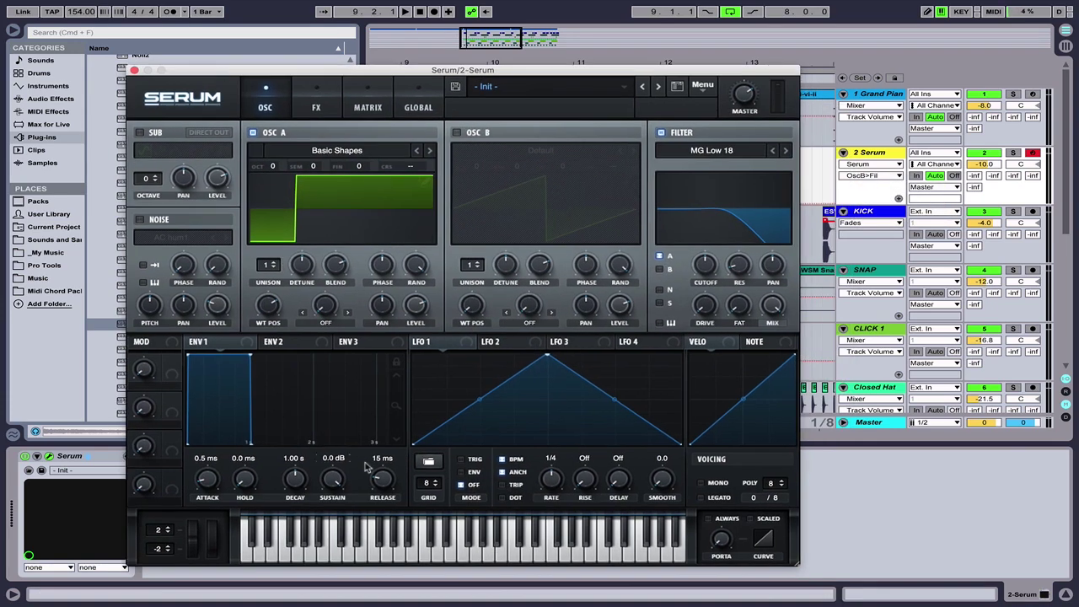
{"action": "left_click_drag", "start_coordinate": [368, 469], "coordinate": [373, 453]}
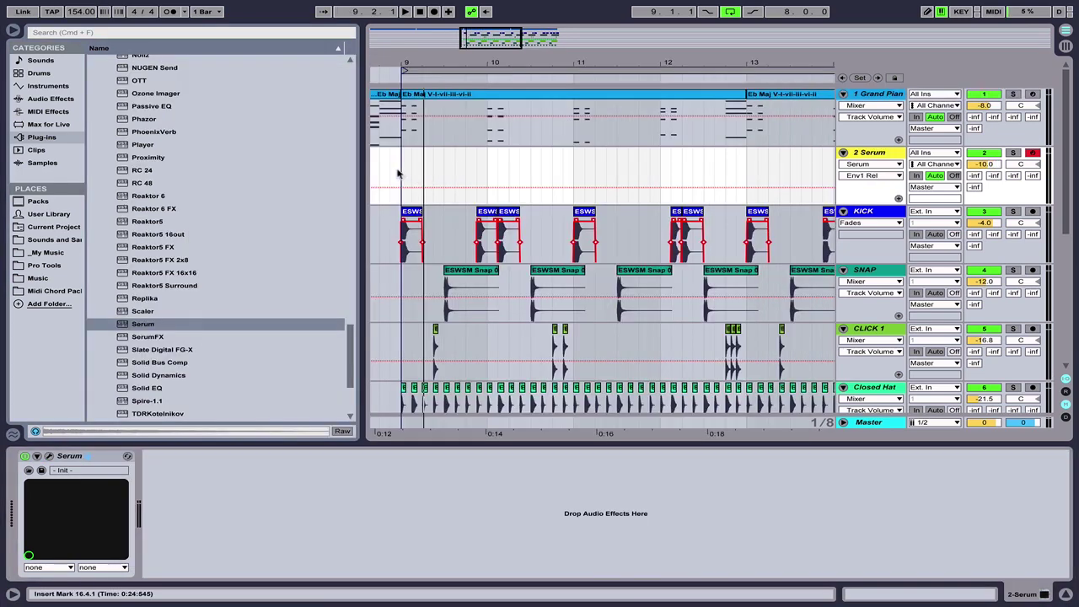
Insert an empty four-bar MIDI clip from 9.1.1 to 13.1.1 on the Serum track.
{"action": "left_click_drag", "start_coordinate": [401, 172], "coordinate": [747, 168]}
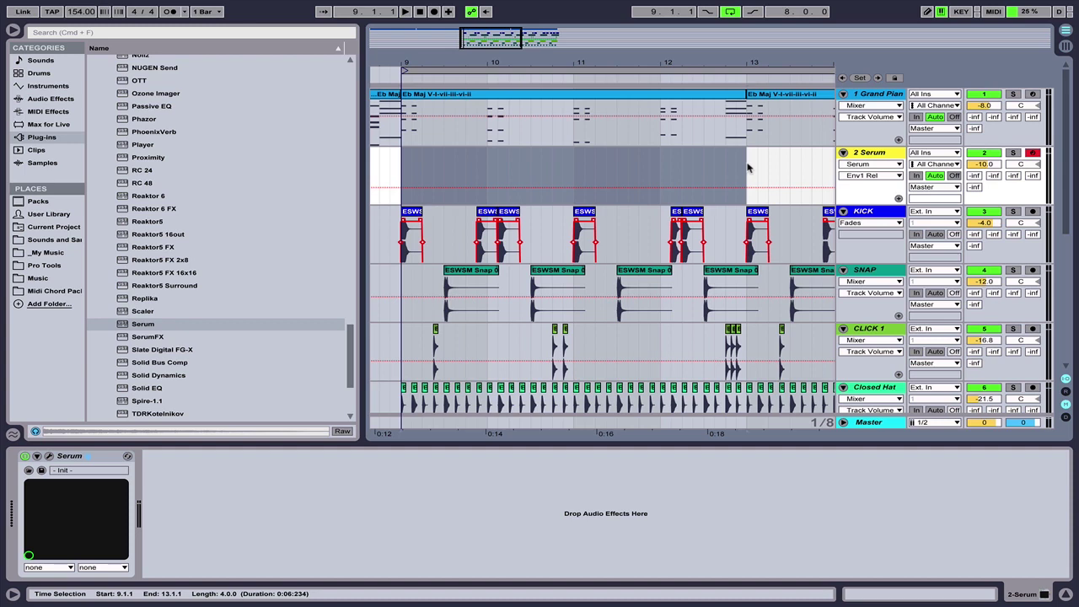
{"action": "key", "text": "super+shift+m"}
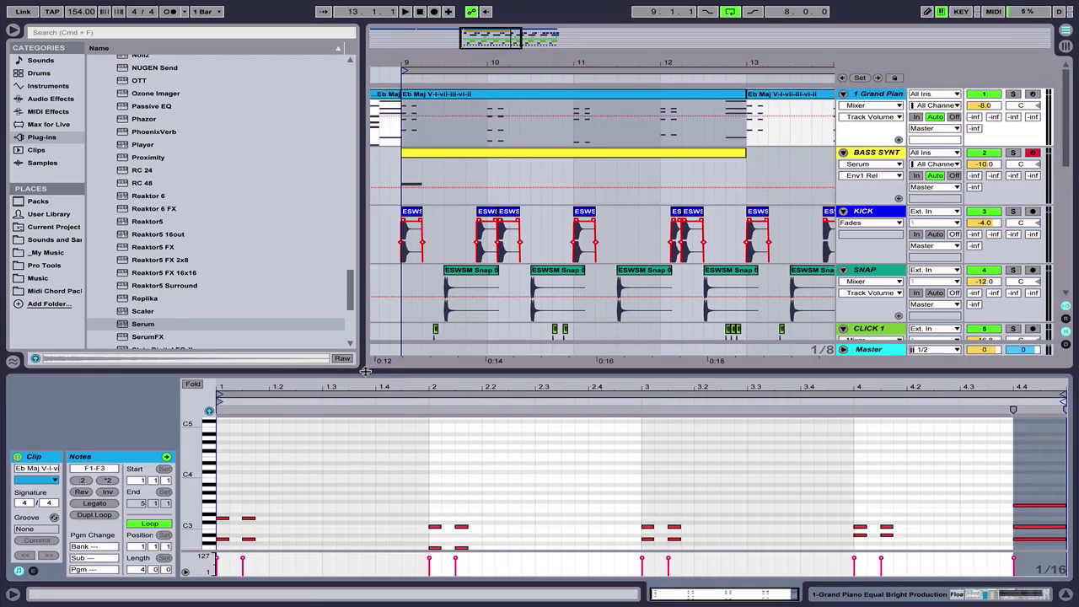
Copy the lowest notes of the piano chords into the four-bar BASS SYNTH clip, replacing the single note there.
{"action": "left_click_drag", "start_coordinate": [366, 371], "coordinate": [366, 226]}
{"action": "left_click_drag", "start_coordinate": [219, 434], "coordinate": [260, 457]}
{"action": "left_click_drag", "start_coordinate": [375, 461], "coordinate": [527, 480]}
{"action": "left_click_drag", "start_coordinate": [616, 455], "coordinate": [778, 516]}
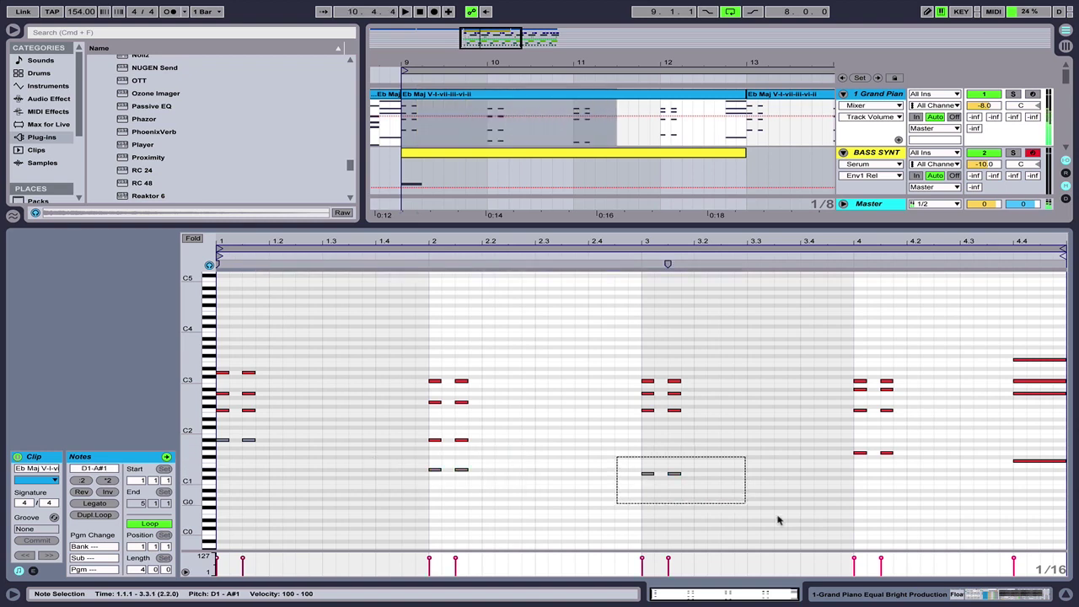
{"action": "left_click_drag", "start_coordinate": [834, 433], "coordinate": [1014, 502]}
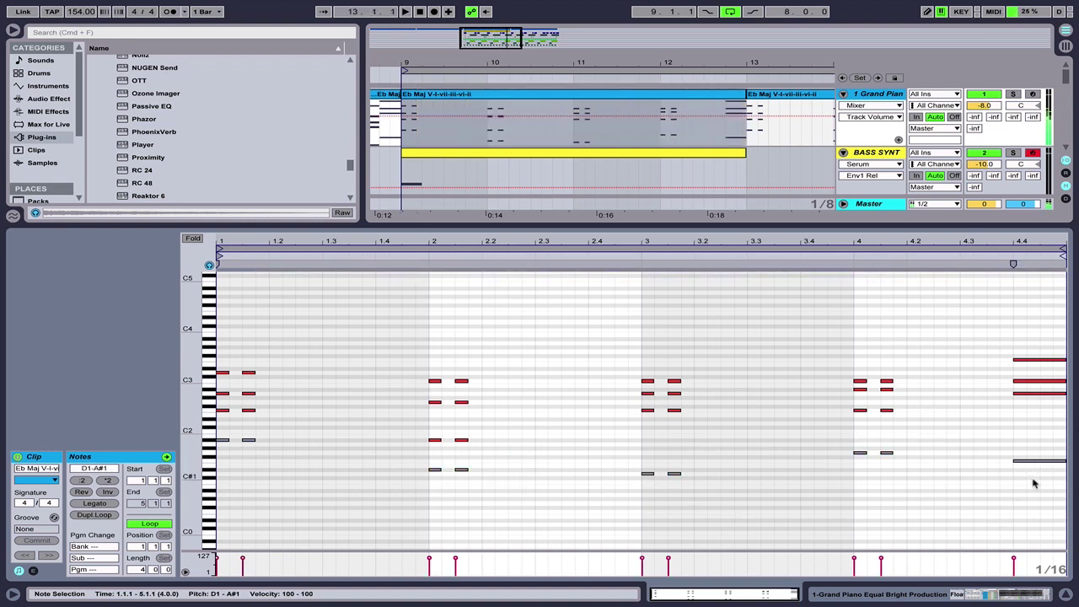
{"action": "left_click", "coordinate": [494, 161]}
{"action": "left_click_drag", "start_coordinate": [237, 411], "coordinate": [238, 451]}
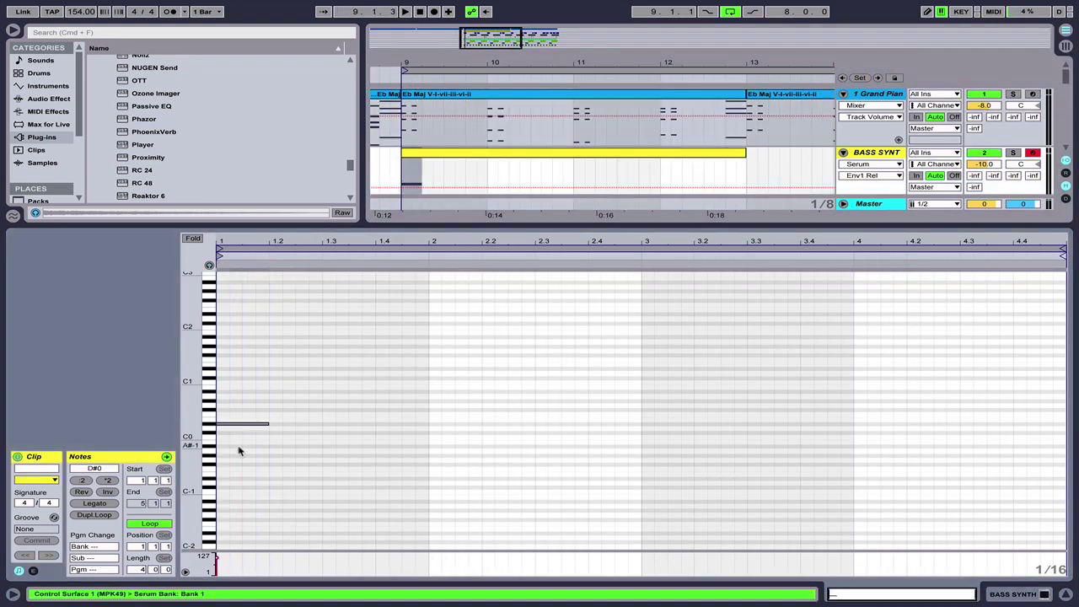
{"action": "key", "text": "Delete"}
{"action": "key", "text": "super+v"}
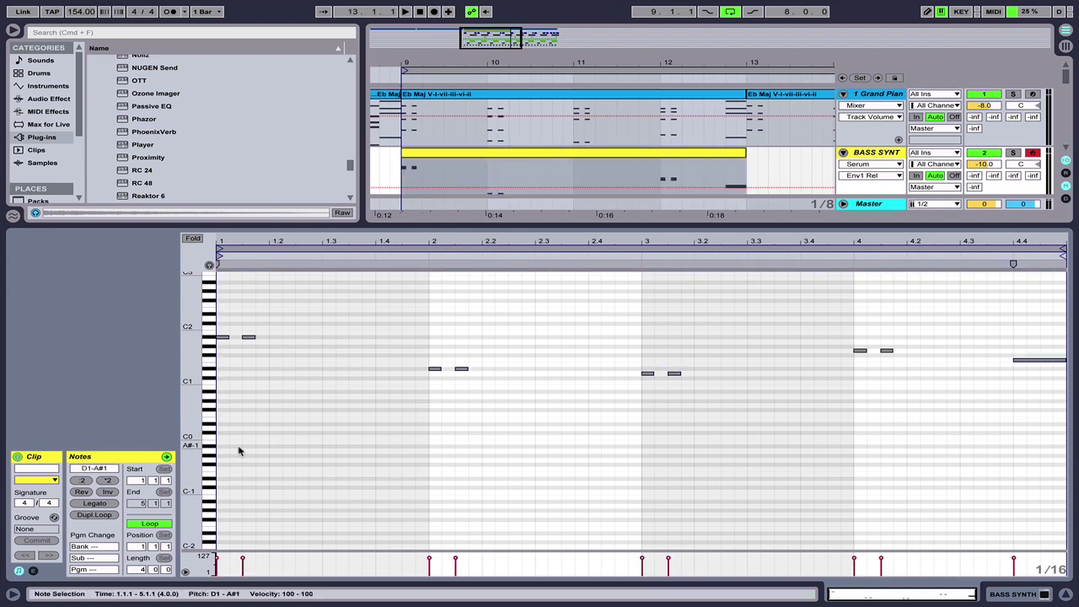
Transpose the pasted bass notes down one octave and play the part.
{"action": "key", "text": "space"}
{"action": "key", "text": "space"}
{"action": "key", "text": "shift+Down"}
{"action": "key", "text": "space"}
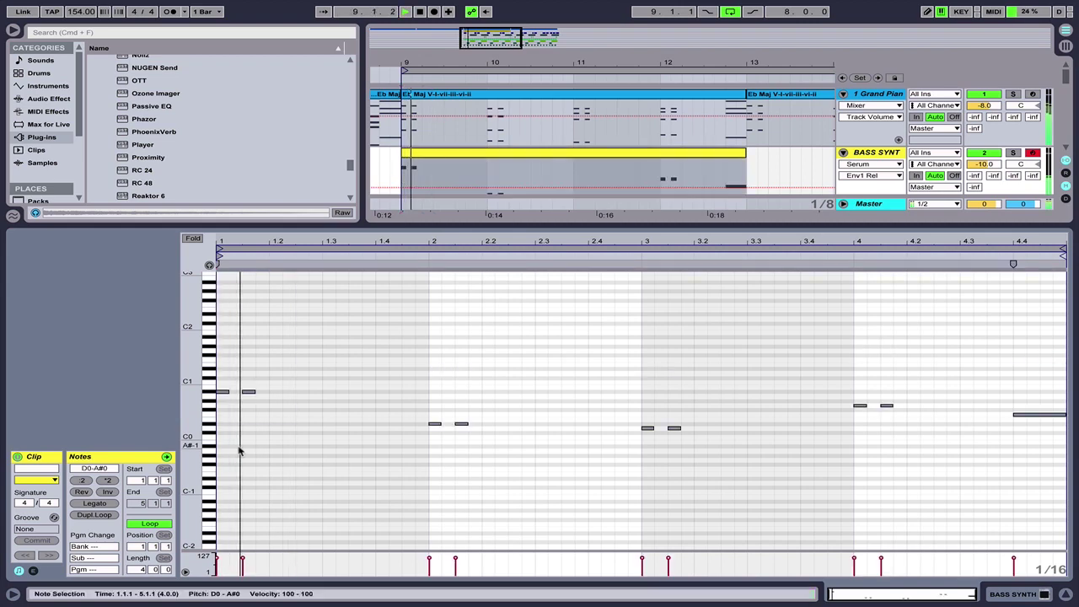
Delete the second note of each repeated pair in all four bars of the bass clip.
{"action": "left_click_drag", "start_coordinate": [237, 374], "coordinate": [275, 423]}
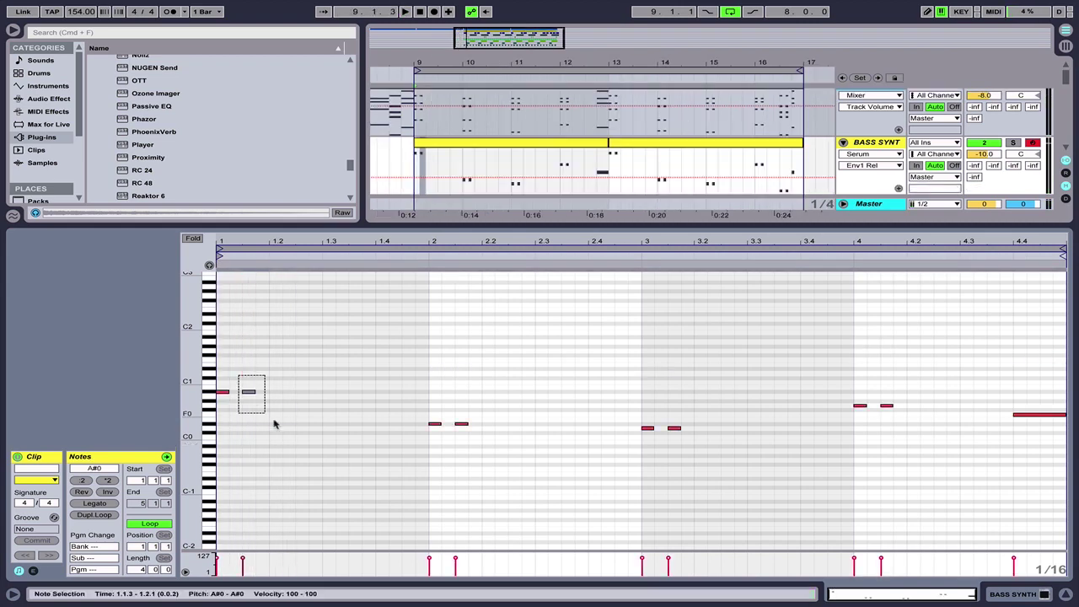
{"action": "key", "text": "Delete"}
{"action": "left_click_drag", "start_coordinate": [456, 372], "coordinate": [471, 431]}
{"action": "key", "text": "Delete"}
{"action": "left_click_drag", "start_coordinate": [667, 398], "coordinate": [691, 473]}
{"action": "key", "text": "Delete"}
{"action": "left_click_drag", "start_coordinate": [908, 379], "coordinate": [916, 468]}
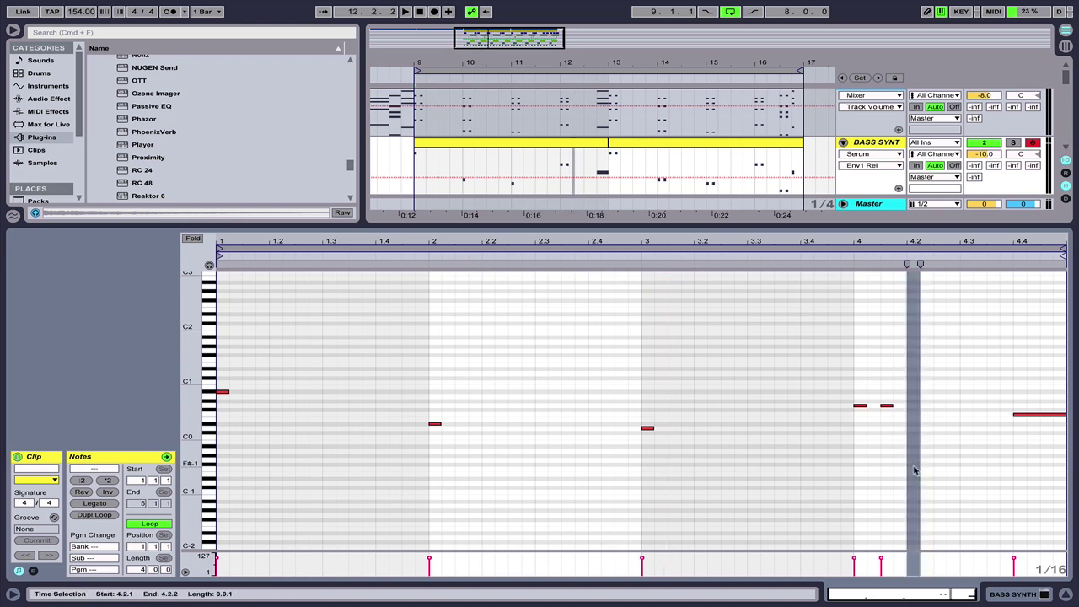
{"action": "left_click_drag", "start_coordinate": [881, 362], "coordinate": [893, 428]}
{"action": "key", "text": "Delete"}
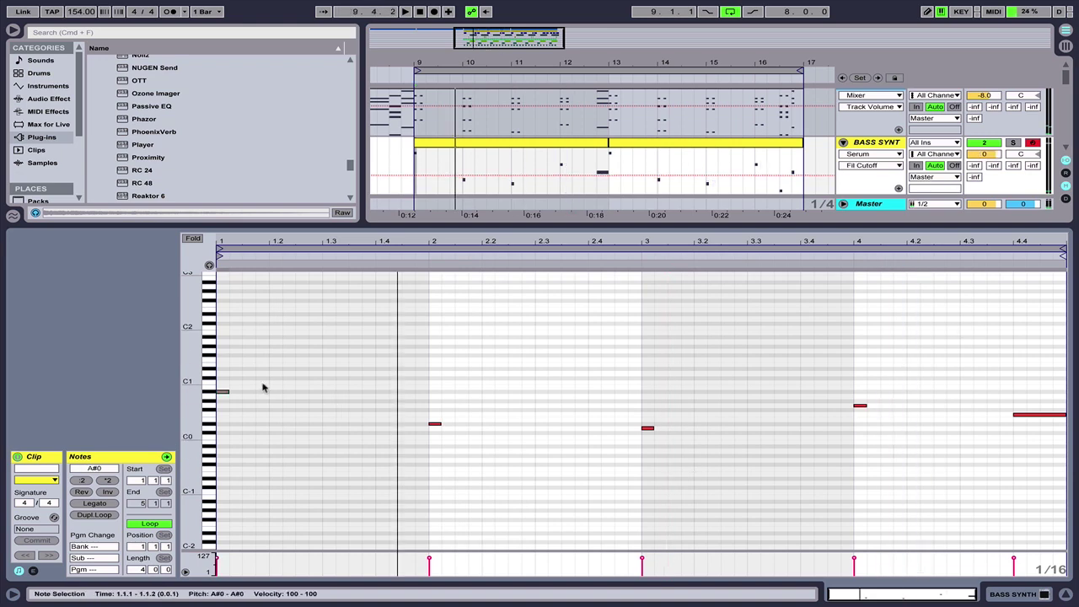
Duplicate the opening A#0 bass note to 1.4.1 and 1.4.3, and raise the pitch of the last copy.
{"action": "key", "text": "super+d"}
{"action": "key", "text": "Right"}
{"action": "key", "text": "Right"}
{"action": "key", "text": "Right"}
{"action": "key", "text": "Right"}
{"action": "key", "text": "Right"}
{"action": "key", "text": "Right"}
{"action": "key", "text": "Right"}
{"action": "key", "text": "Right"}
{"action": "key", "text": "Right"}
{"action": "key", "text": "Right"}
{"action": "key", "text": "Right"}
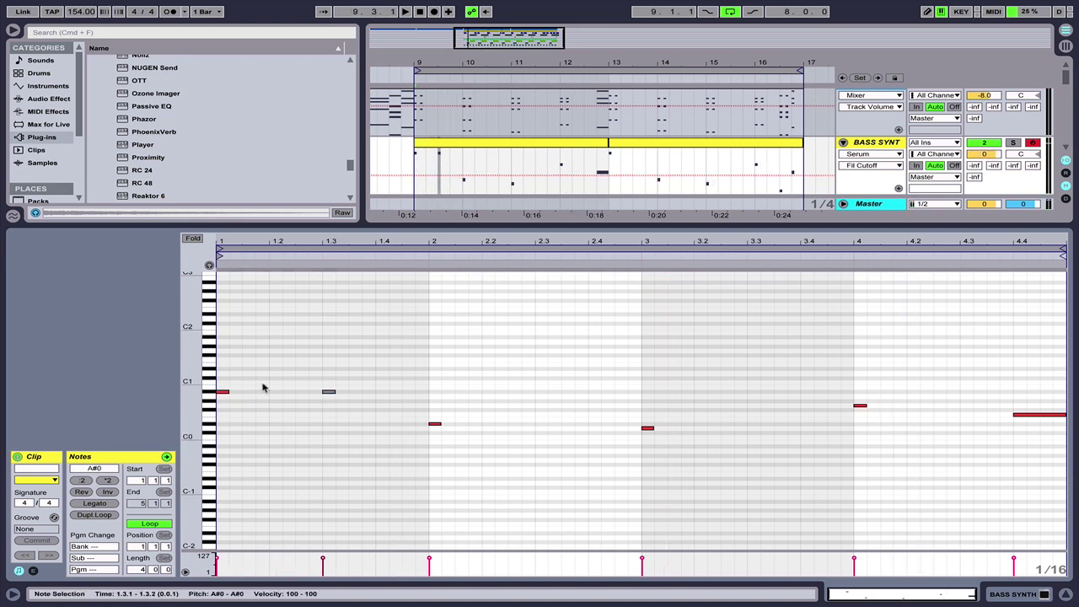
{"action": "key", "text": "super+d"}
{"action": "key", "text": "Right"}
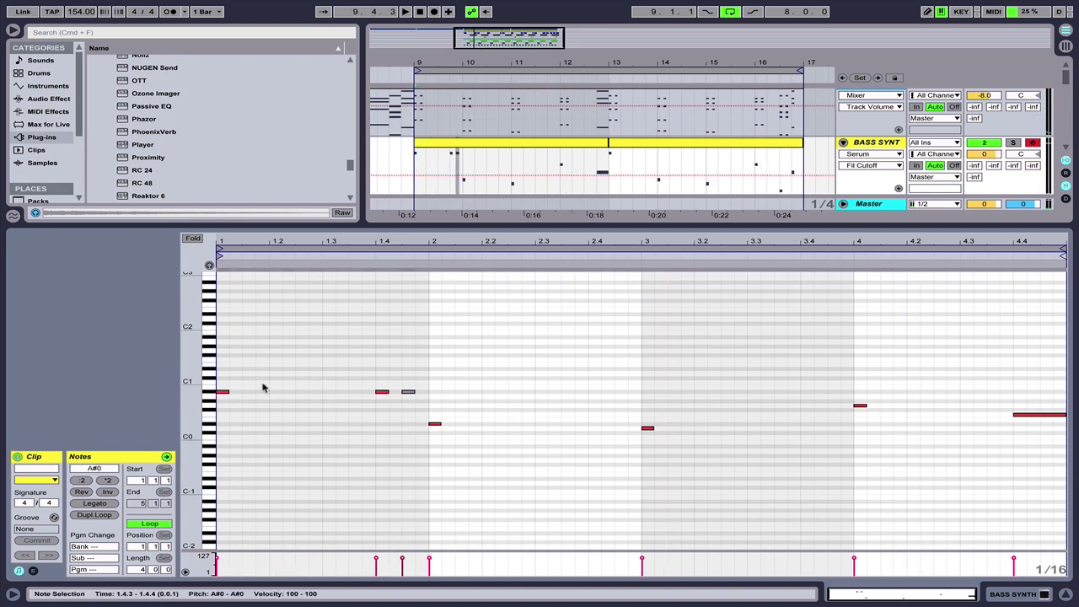
{"action": "key", "text": "Up"}
{"action": "key", "text": "Up"}
{"action": "key", "text": "Up"}
{"action": "key", "text": "Up"}
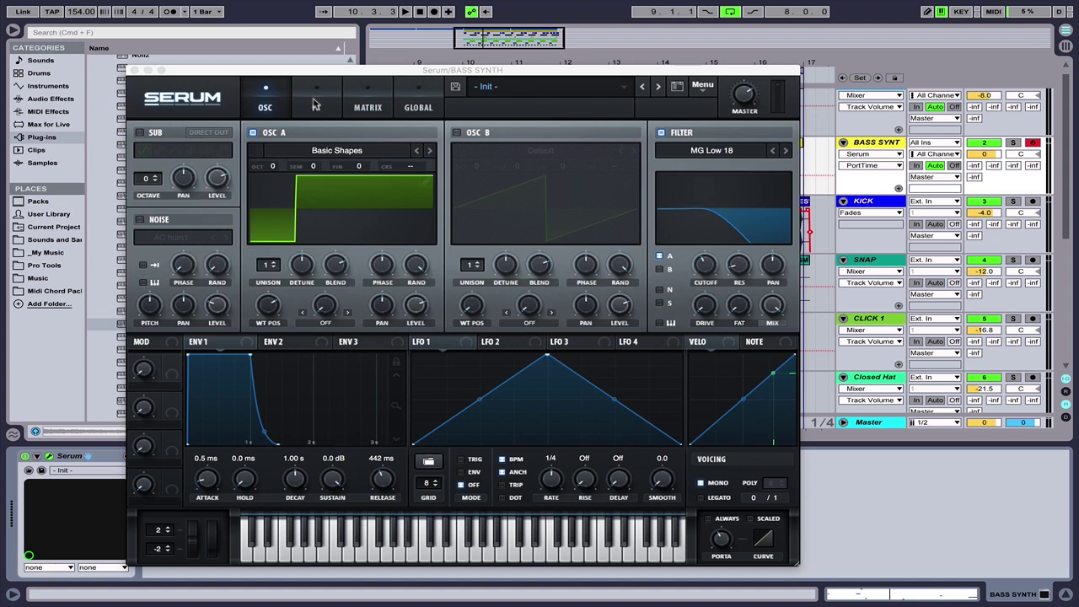
Enable Serum's Distortion and Compressor effects and play the groove with the distortion drive at 25%.
{"action": "left_click", "coordinate": [318, 108]}
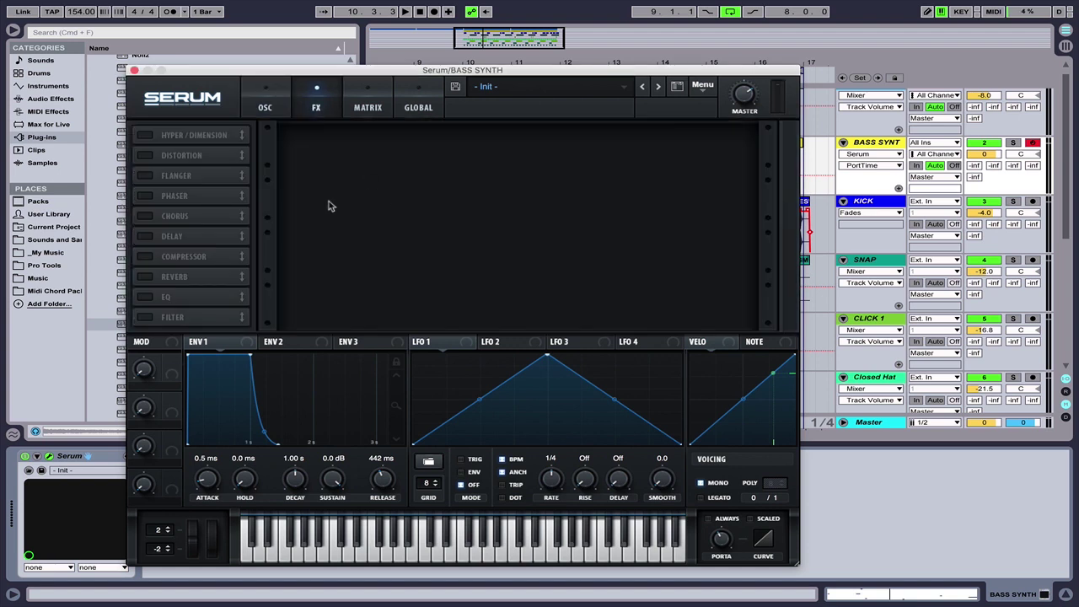
{"action": "left_click", "coordinate": [146, 155]}
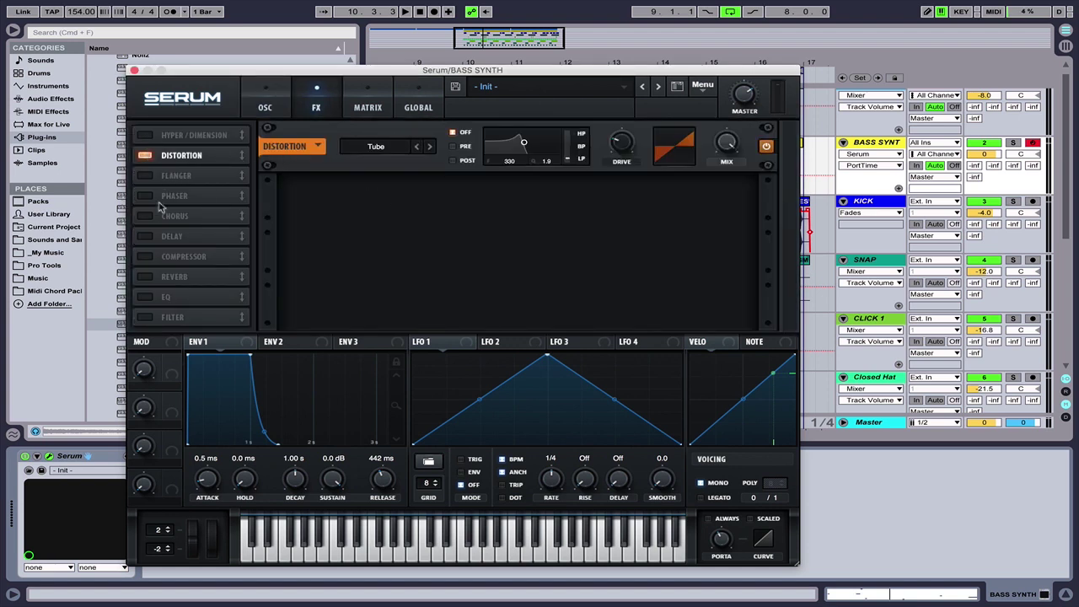
{"action": "left_click", "coordinate": [145, 256]}
{"action": "left_click", "coordinate": [622, 143]}
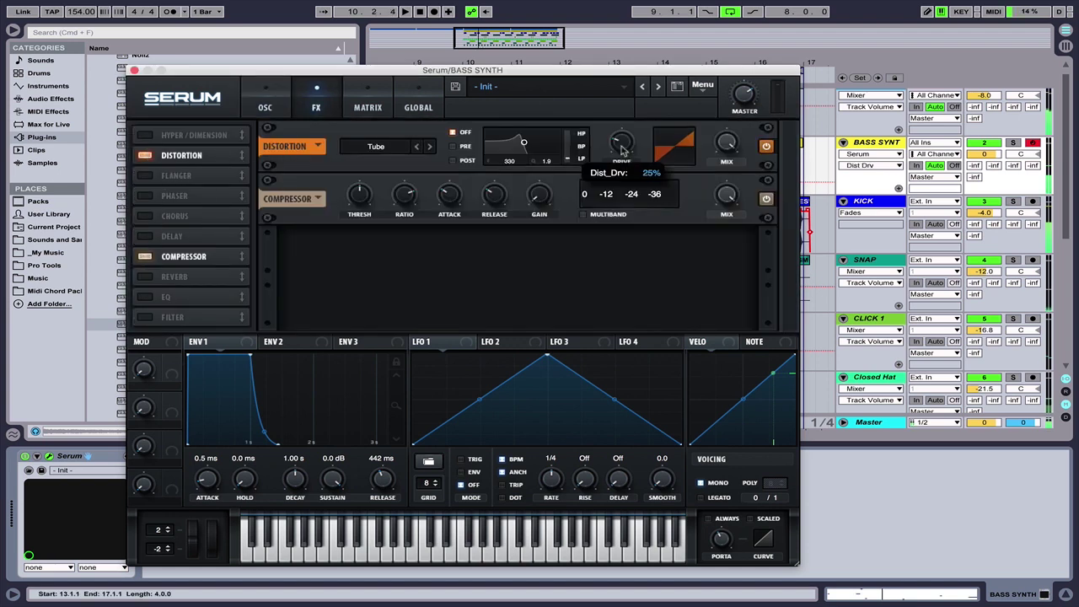
{"action": "key", "text": "space"}
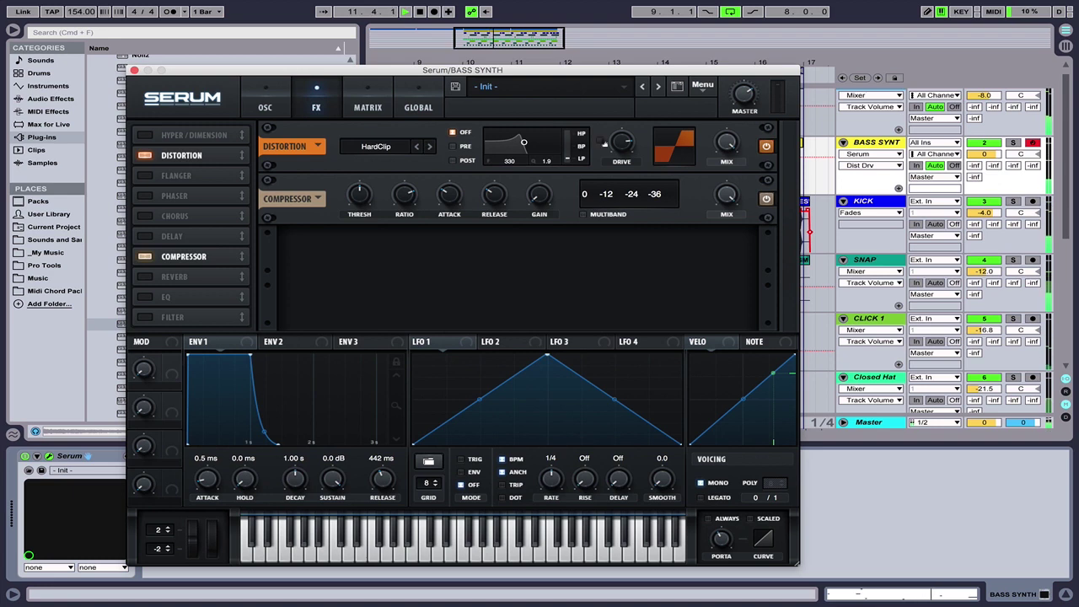
Set the HardClip distortion's filter to Post with resonance 0.1, and readjust the drive.
{"action": "left_click", "coordinate": [456, 162]}
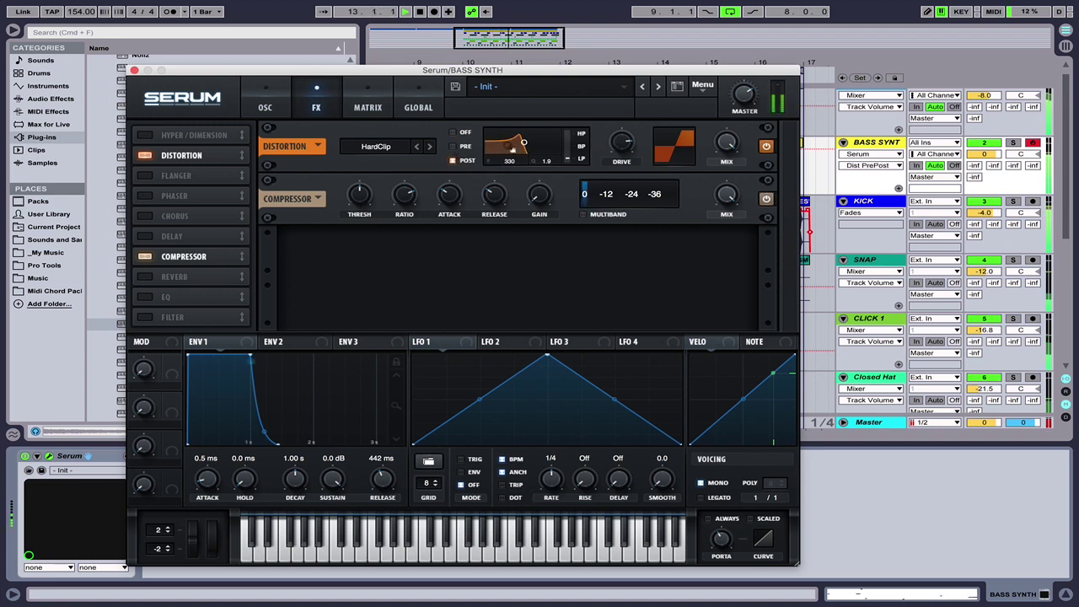
{"action": "left_click_drag", "start_coordinate": [522, 148], "coordinate": [532, 157]}
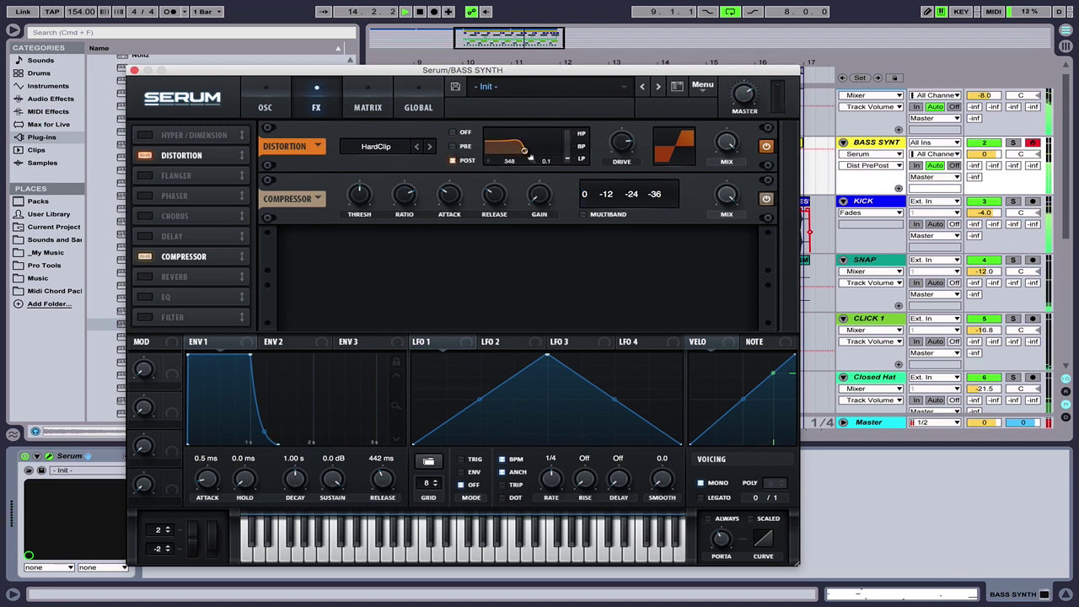
{"action": "left_click_drag", "start_coordinate": [636, 142], "coordinate": [623, 124]}
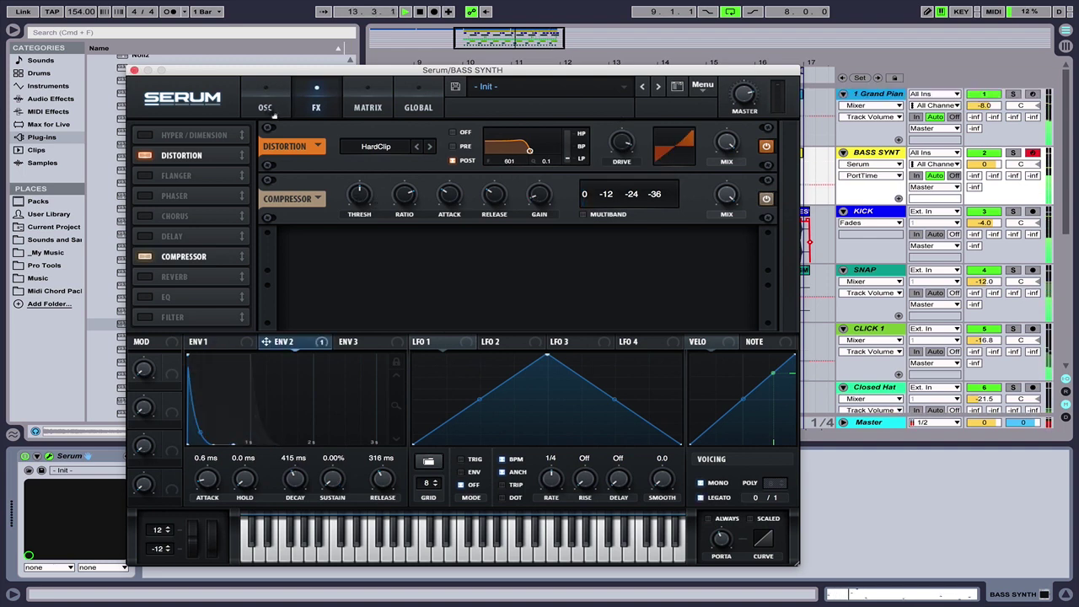
Shift oscillator A's wavetable position to an evenly split square wave.
{"action": "left_click", "coordinate": [271, 112]}
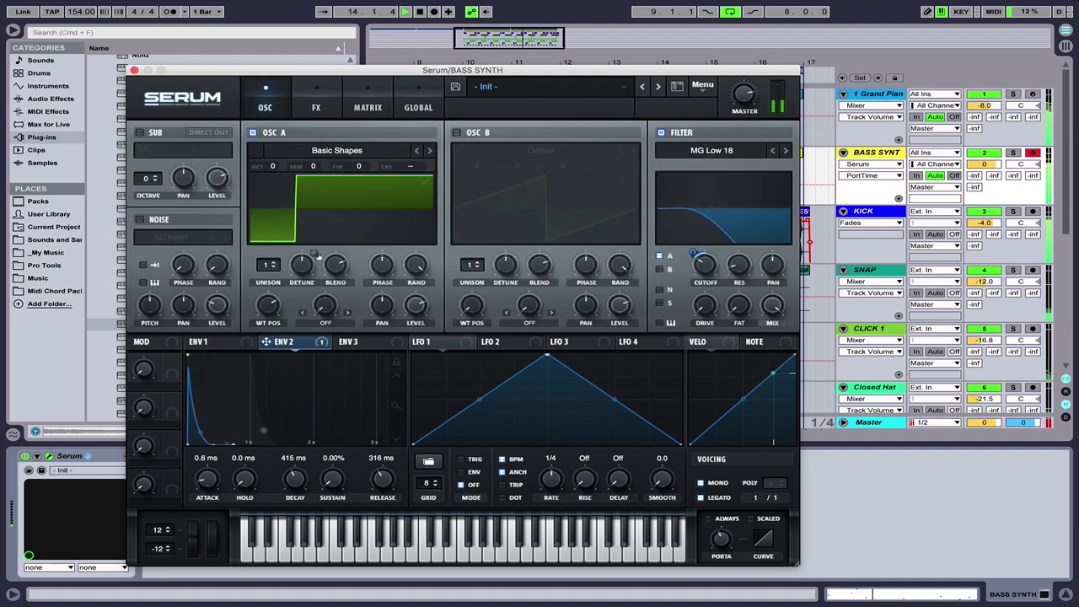
{"action": "left_click_drag", "start_coordinate": [268, 305], "coordinate": [264, 342]}
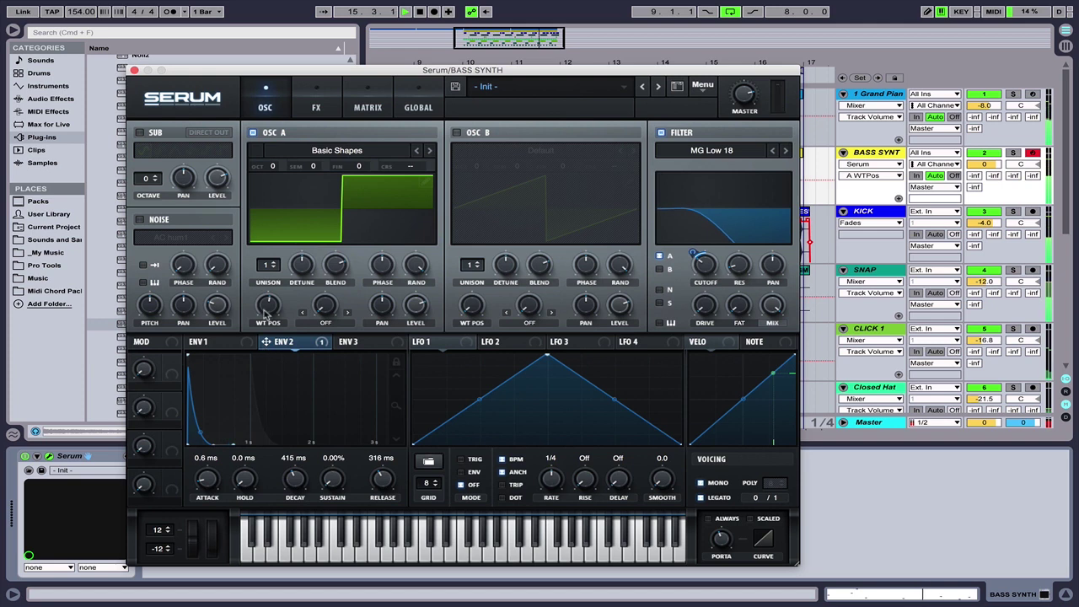
Retune the distortion's post filter around 390 Hz and switch the distortion type to Diode 1.
{"action": "left_click", "coordinate": [317, 102]}
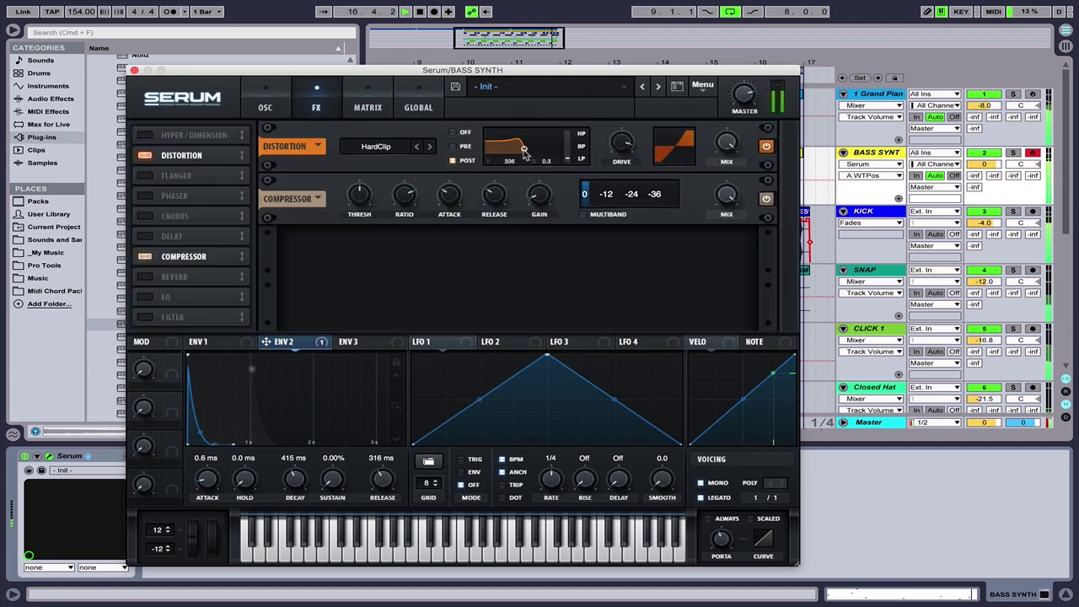
{"action": "left_click_drag", "start_coordinate": [525, 152], "coordinate": [518, 154]}
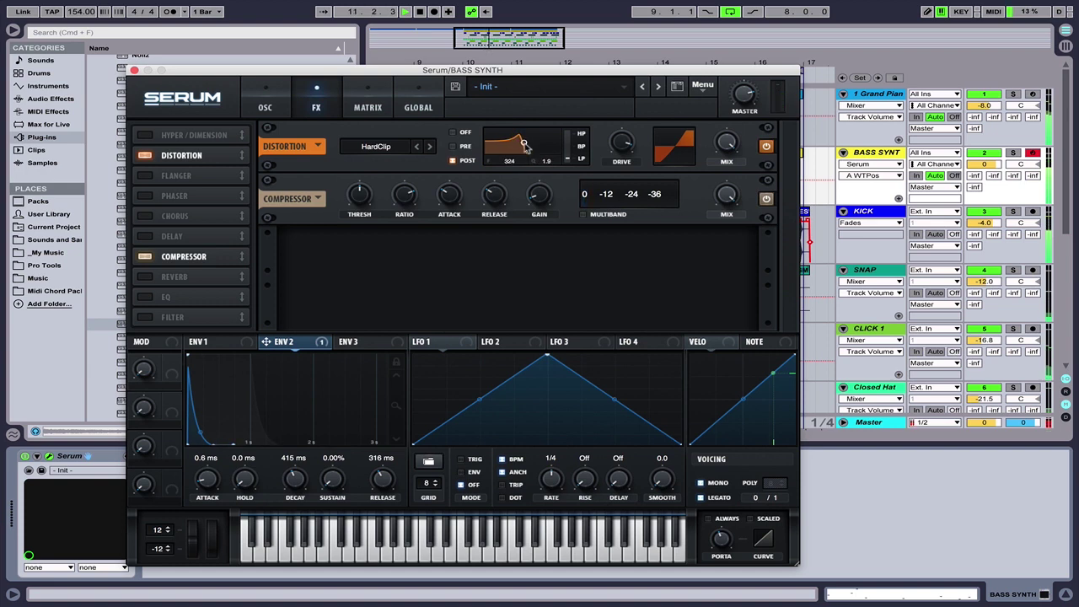
{"action": "left_click_drag", "start_coordinate": [524, 145], "coordinate": [534, 146]}
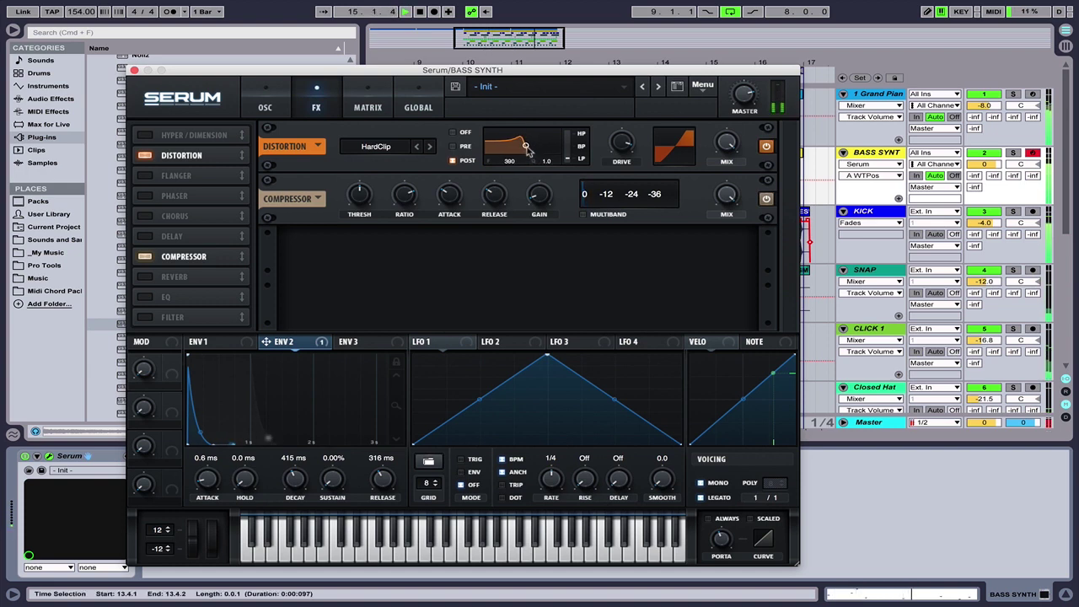
{"action": "left_click", "coordinate": [427, 147]}
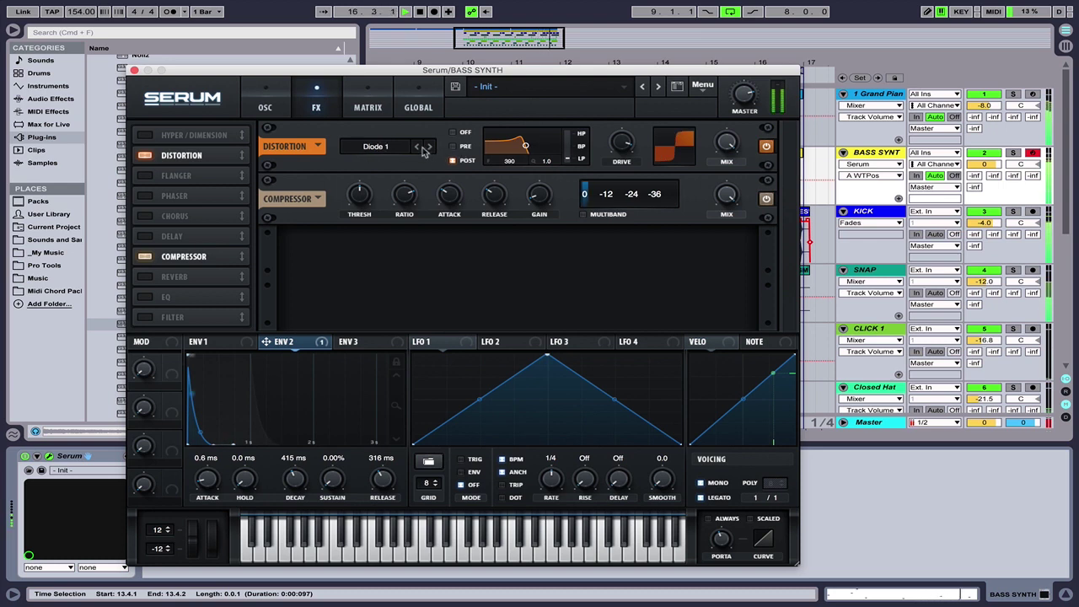
{"action": "left_click_drag", "start_coordinate": [527, 148], "coordinate": [523, 152]}
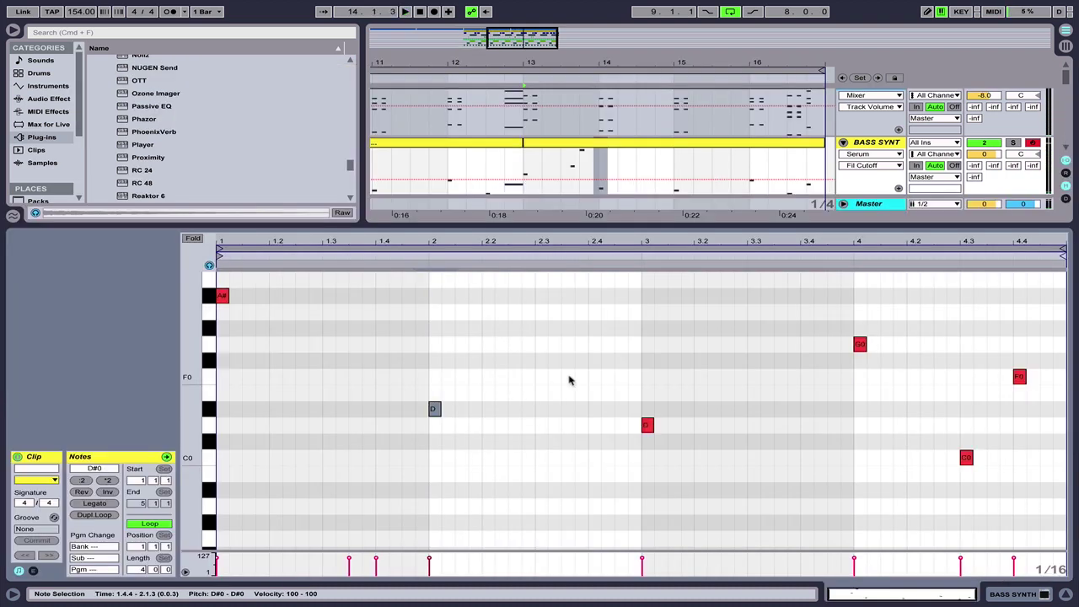
Add an F0 note at 2.3.3 in the second bass clip and duplicate it to 2.4.1, raised to A#0.
{"action": "left_click", "coordinate": [570, 379]}
{"action": "key", "text": "super+d"}
{"action": "key", "text": "Right"}
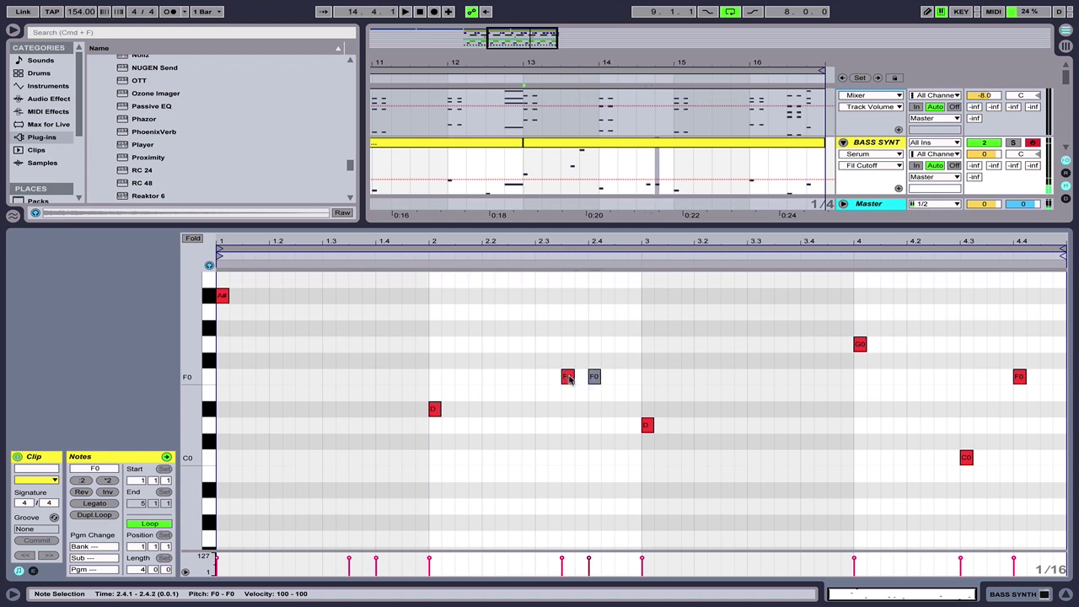
{"action": "key", "text": "Up"}
{"action": "key", "text": "Up"}
{"action": "key", "text": "Up"}
{"action": "key", "text": "Up"}
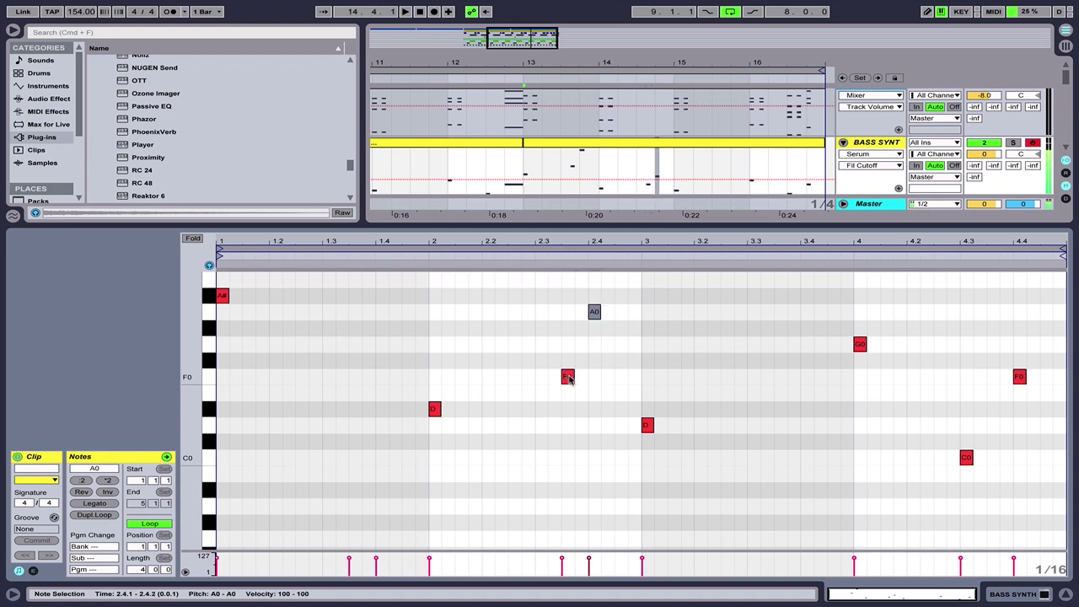
{"action": "key", "text": "Up"}
Move the two new bass notes in bar 2 two sixteenths later, to 2.4.1 and 2.4.3.
{"action": "scroll", "coordinate": [568, 378], "scroll_direction": "up", "scroll_amount": 3}
{"action": "left_click_drag", "start_coordinate": [553, 353], "coordinate": [609, 470]}
{"action": "key", "text": "Right"}
{"action": "key", "text": "Right"}
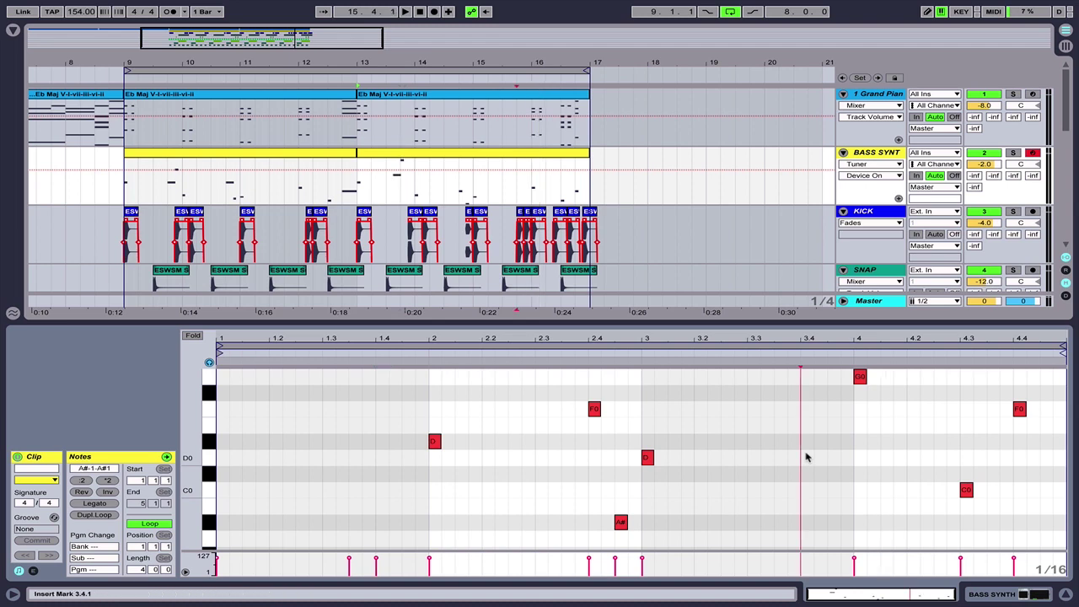
Add a D0 note at 3.4.1 and duplicate it to 3.4.3, raising the copy's pitch.
{"action": "double_click", "coordinate": [807, 456]}
{"action": "key", "text": "ctrl+d"}
{"action": "key", "text": "Right"}
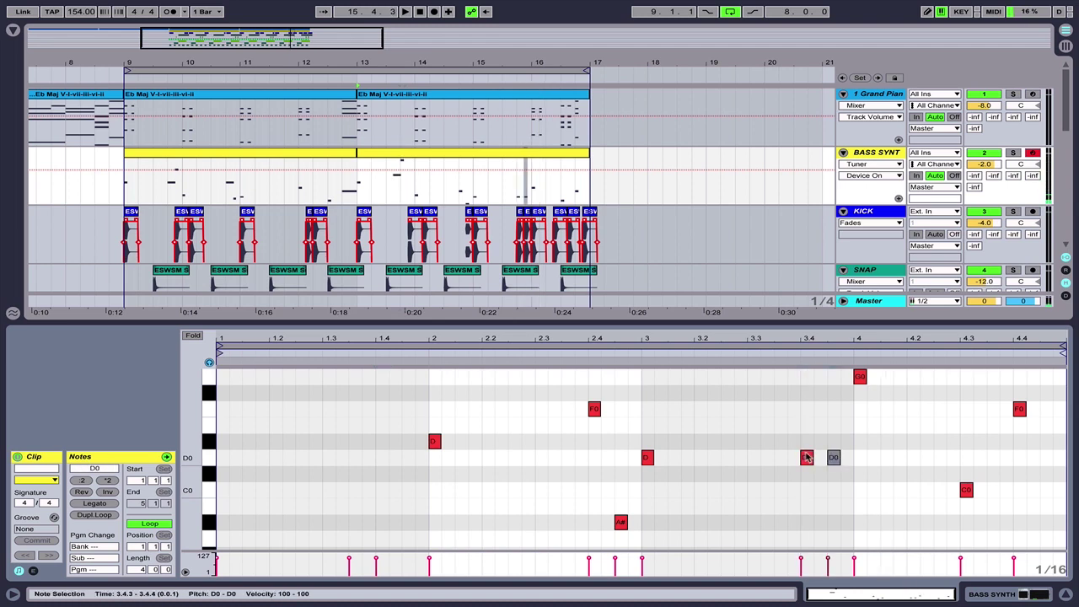
{"action": "key", "text": "Up"}
{"action": "key", "text": "Up"}
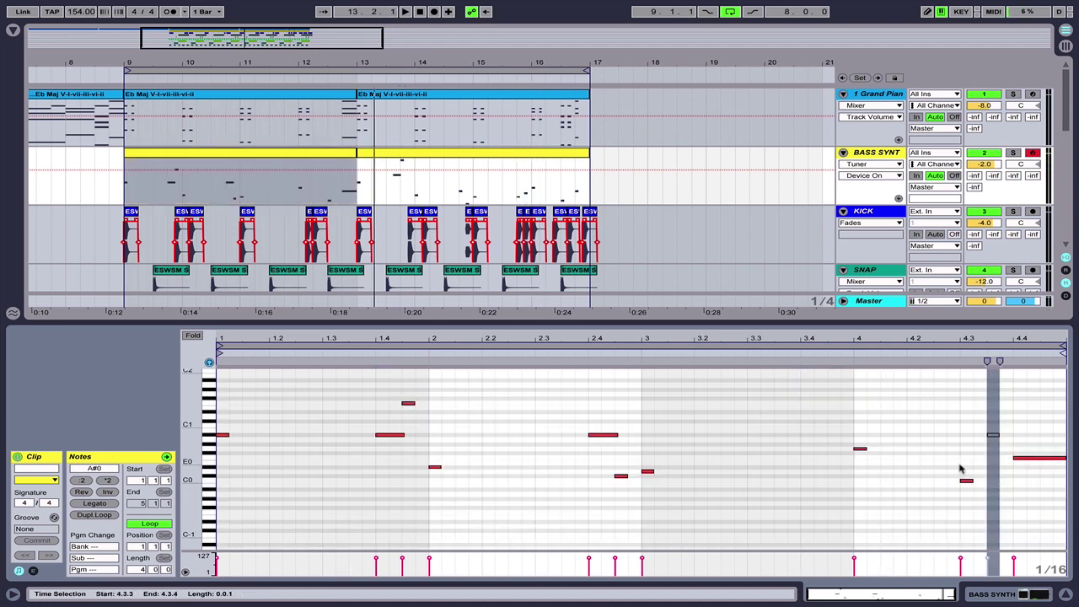
Add a C#0 bass note at 4.3.3 and place a copy of it at 4.4.1, raised to F0.
{"action": "left_click", "coordinate": [967, 481]}
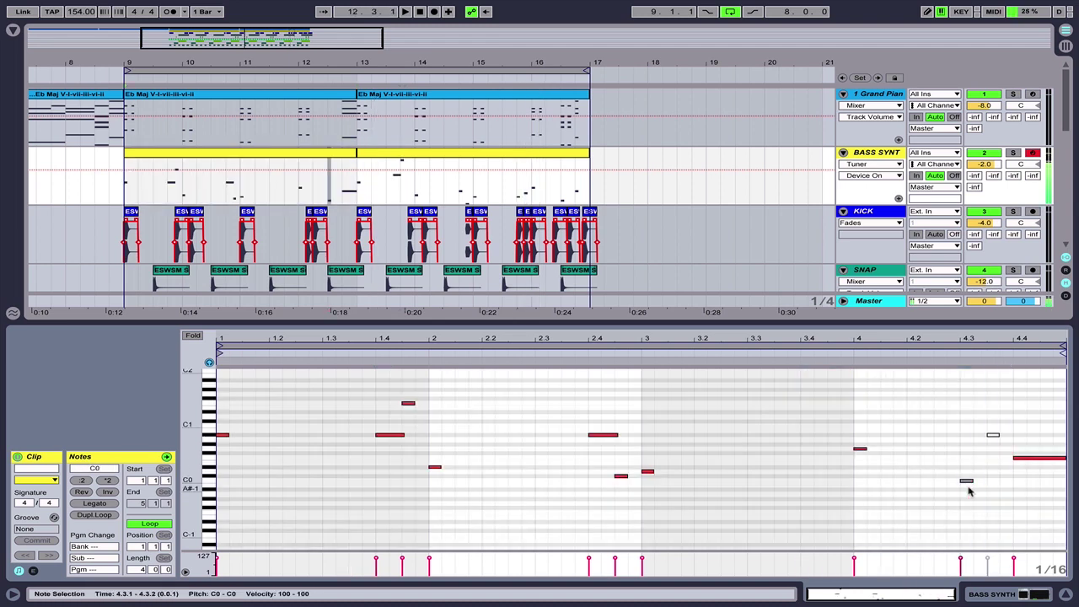
{"action": "double_click", "coordinate": [999, 475]}
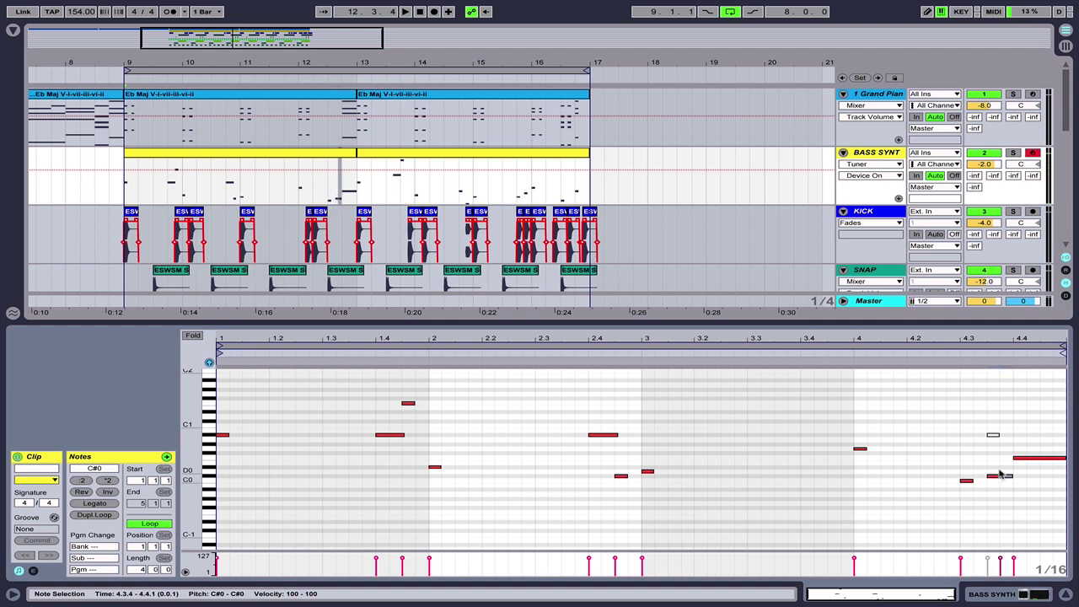
{"action": "key", "text": "Up"}
{"action": "key", "text": "Up"}
{"action": "key", "text": "Up"}
{"action": "key", "text": "Up"}
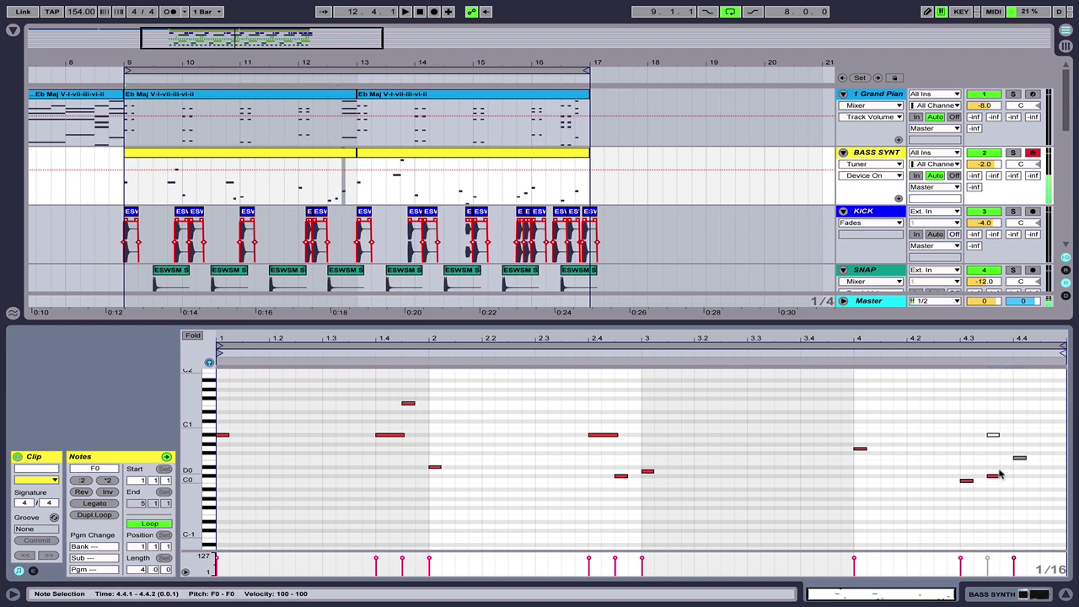
Duplicate the F0 bass note at 4.4.1 to 4.4.3 and raise the copy to A#0.
{"action": "key", "text": "ctrl+d"}
{"action": "key", "text": "Up"}
{"action": "key", "text": "Up"}
{"action": "key", "text": "Up"}
{"action": "key", "text": "Up"}
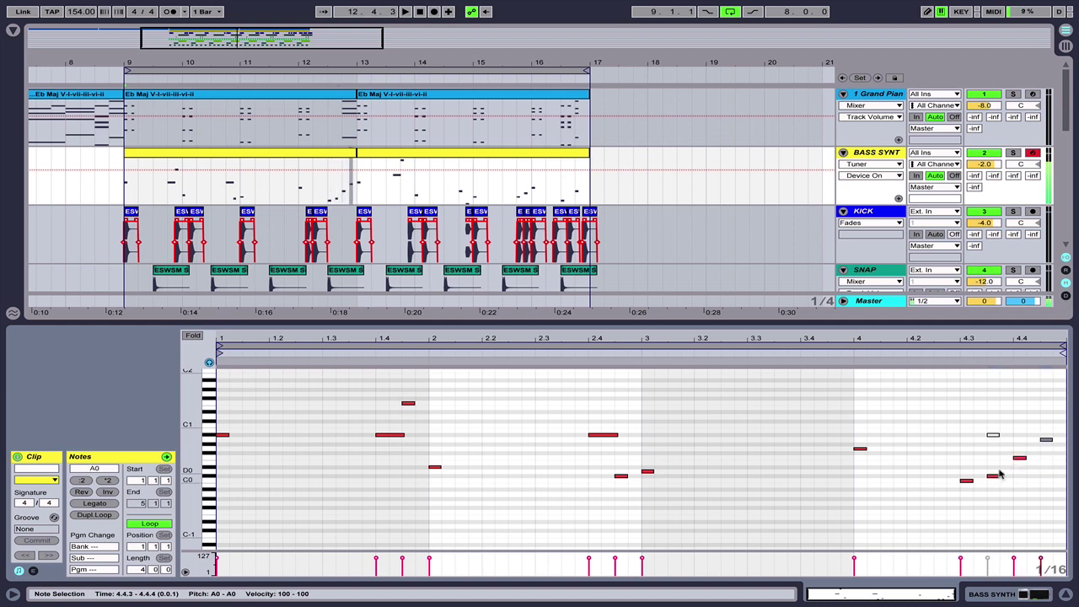
{"action": "key", "text": "Up"}
Raise the bass note at 4.4.1 to A#0.
{"action": "left_click", "coordinate": [1018, 462]}
{"action": "left_click", "coordinate": [1018, 459]}
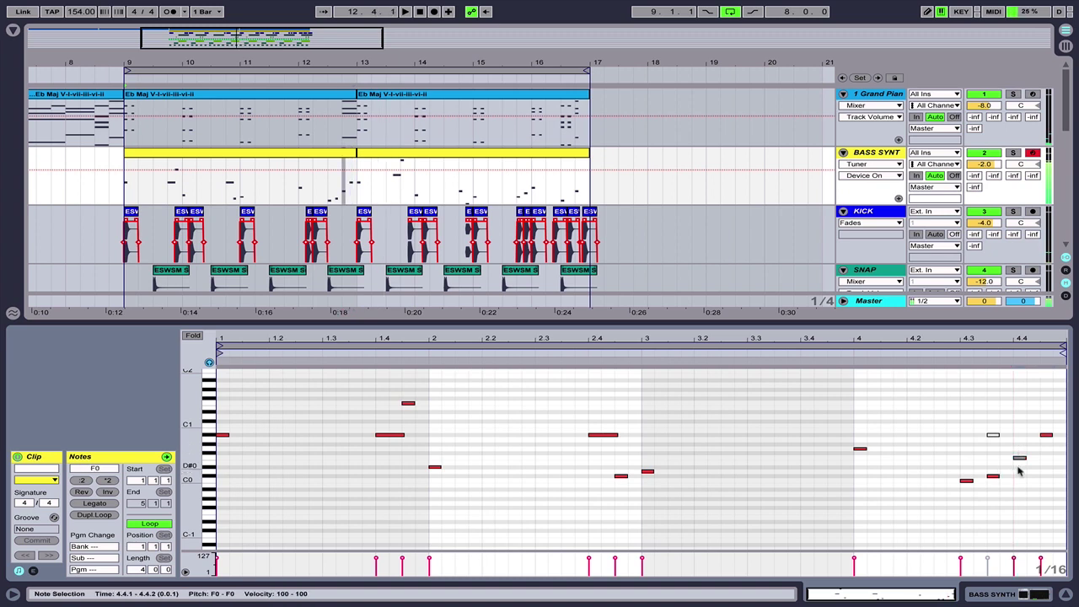
{"action": "key", "text": "Up"}
{"action": "key", "text": "Up"}
{"action": "key", "text": "Up"}
{"action": "key", "text": "Up"}
{"action": "key", "text": "Up"}
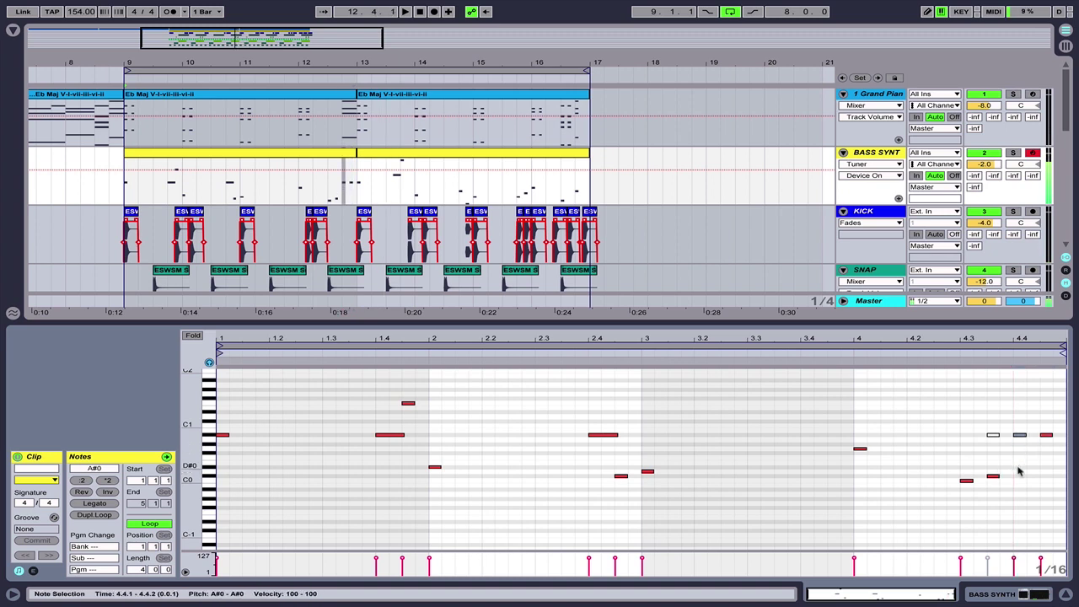
Lower the final bass note at 4.4.3 to F0.
{"action": "left_click", "coordinate": [1047, 435]}
{"action": "key", "text": "Down"}
{"action": "key", "text": "Down"}
{"action": "key", "text": "Down"}
{"action": "key", "text": "Down"}
{"action": "key", "text": "Down"}
Raise the bass note at 4.3.3 to E0 and play the groove back.
{"action": "left_click", "coordinate": [991, 460]}
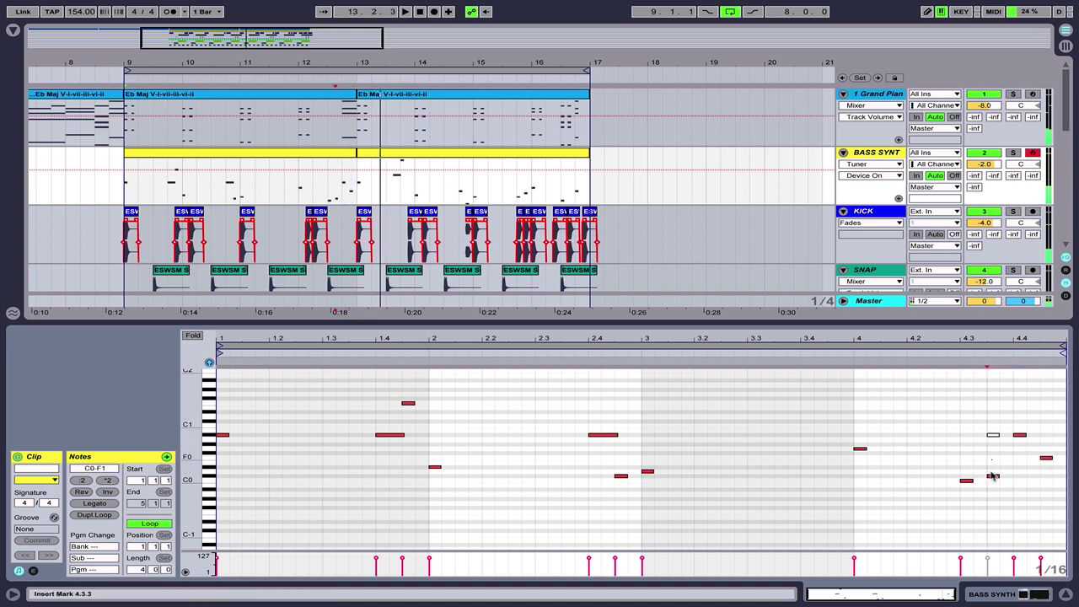
{"action": "left_click", "coordinate": [992, 477]}
{"action": "key", "text": "Up"}
{"action": "key", "text": "Up"}
{"action": "key", "text": "Up"}
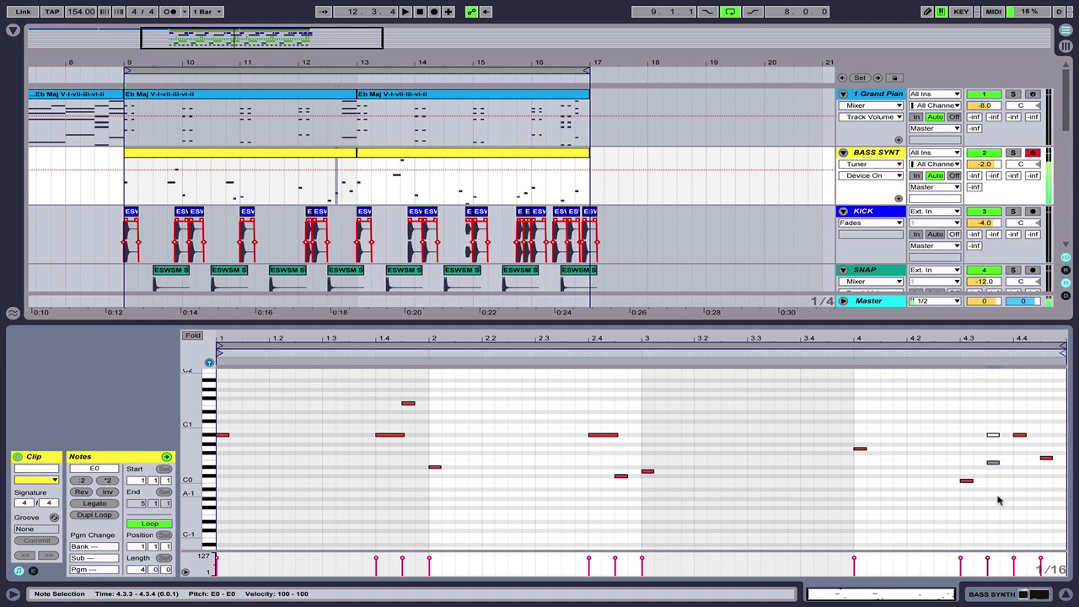
{"action": "key", "text": "space"}
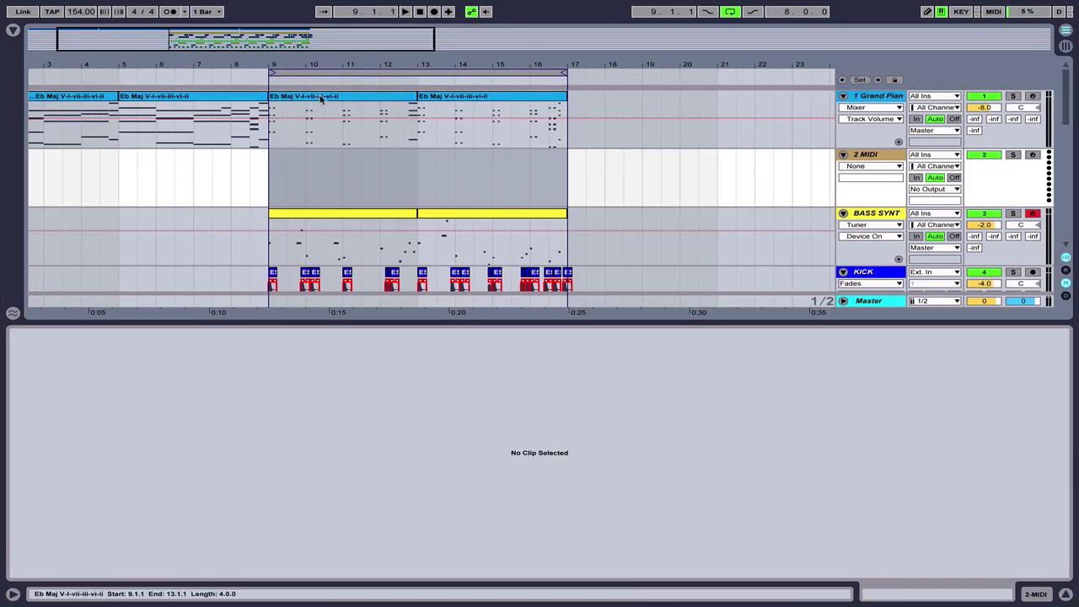
Copy both piano chord clips in bars 9 to 16 onto the empty MIDI track below.
{"action": "left_click", "coordinate": [320, 99]}
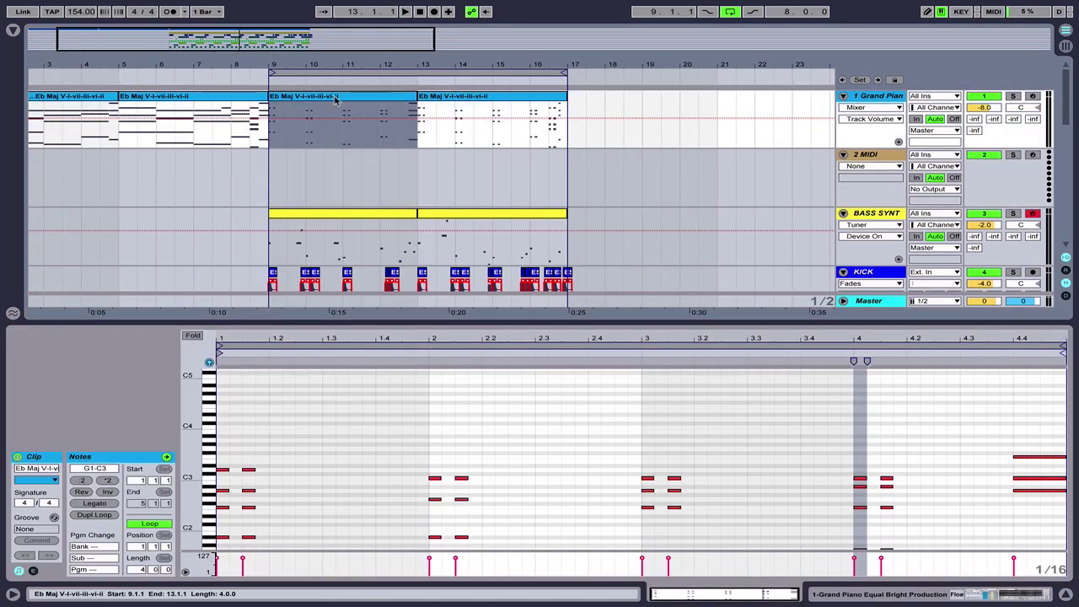
{"action": "left_click", "coordinate": [463, 99], "text": "shift"}
{"action": "left_click_drag", "start_coordinate": [395, 99], "coordinate": [390, 166]}
{"action": "left_click_drag", "start_coordinate": [390, 165], "coordinate": [390, 165]}
Load Reaktor 6 onto the new MIDI track and choose Form's Stab Lite preset.
{"action": "left_click_drag", "start_coordinate": [149, 190], "coordinate": [319, 182]}
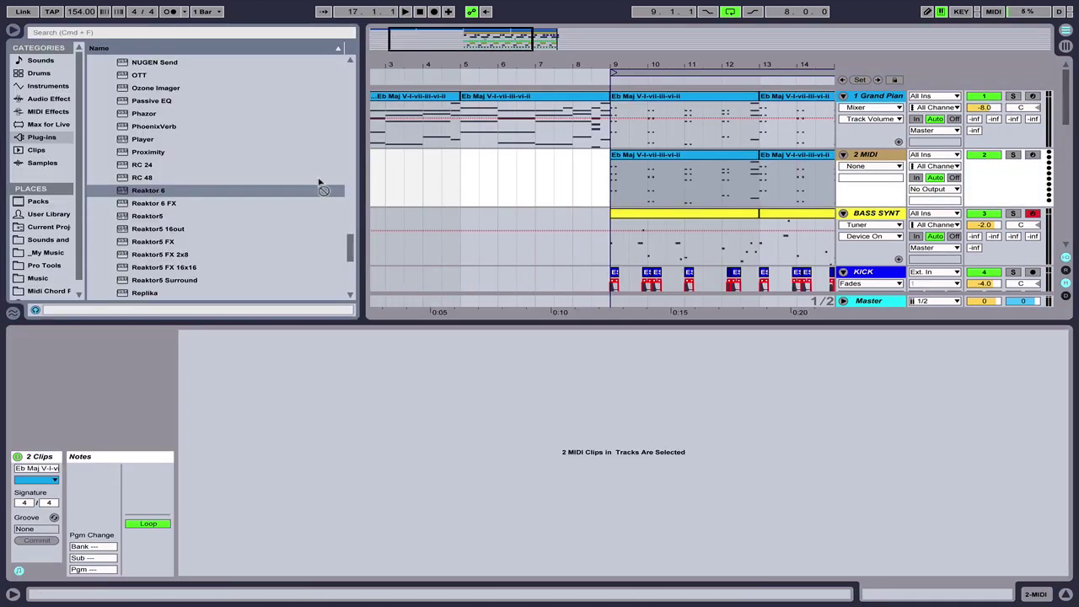
{"action": "left_click_drag", "start_coordinate": [703, 194], "coordinate": [703, 194]}
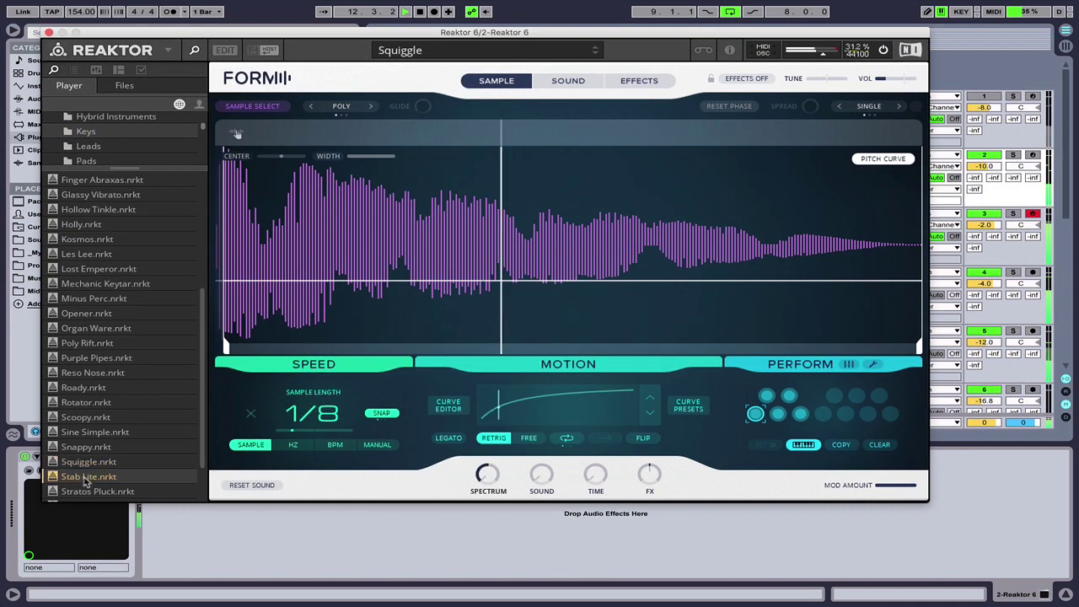
{"action": "left_click", "coordinate": [85, 474]}
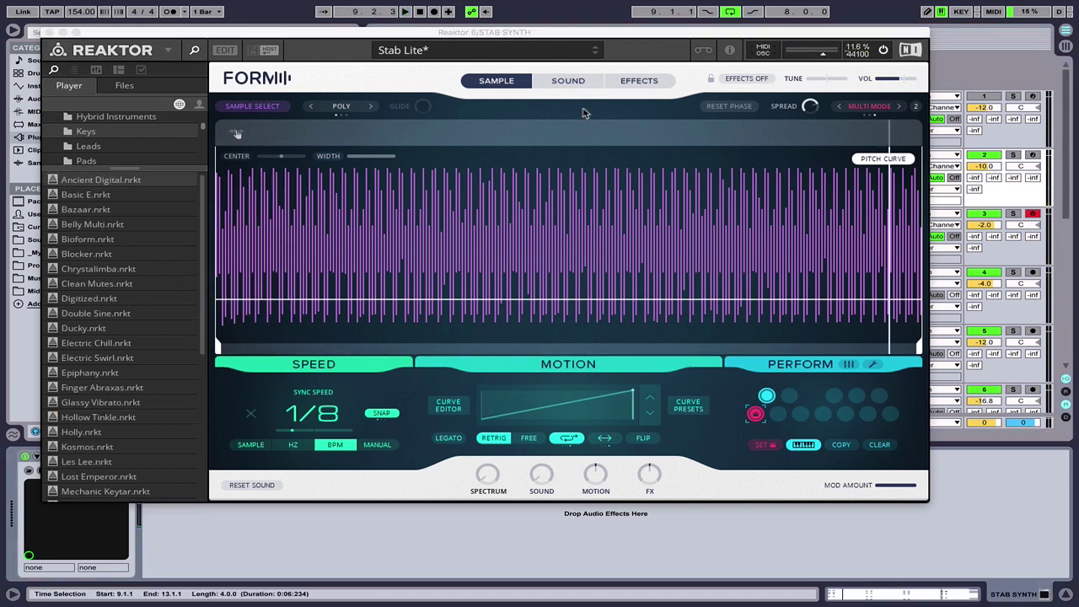
Switch off Form's delay effect, set its reverb level to 0.22 and close the synth window.
{"action": "left_click", "coordinate": [567, 81]}
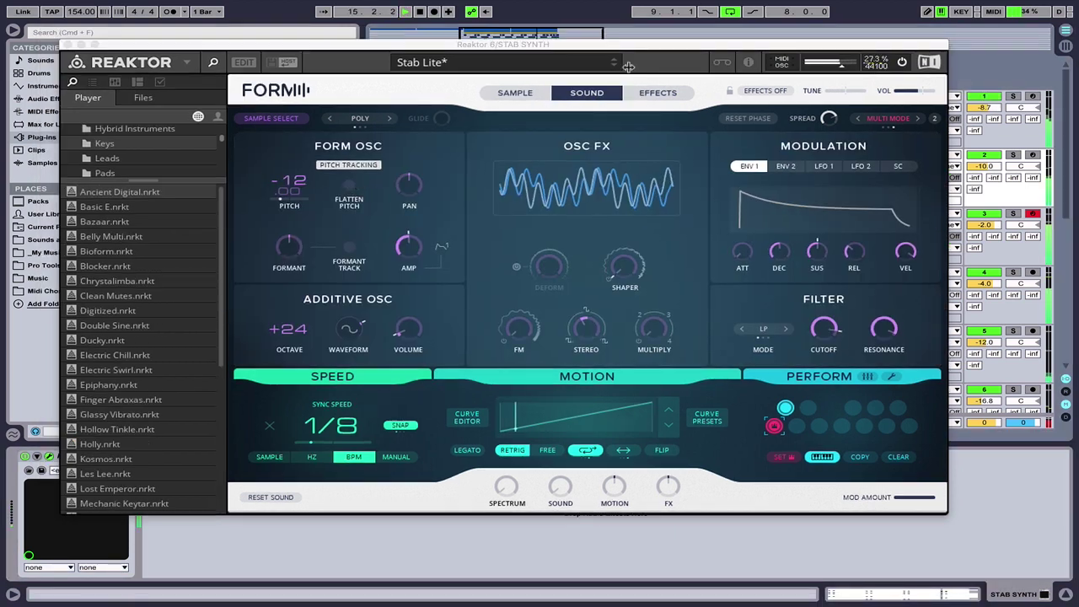
{"action": "left_click", "coordinate": [658, 92]}
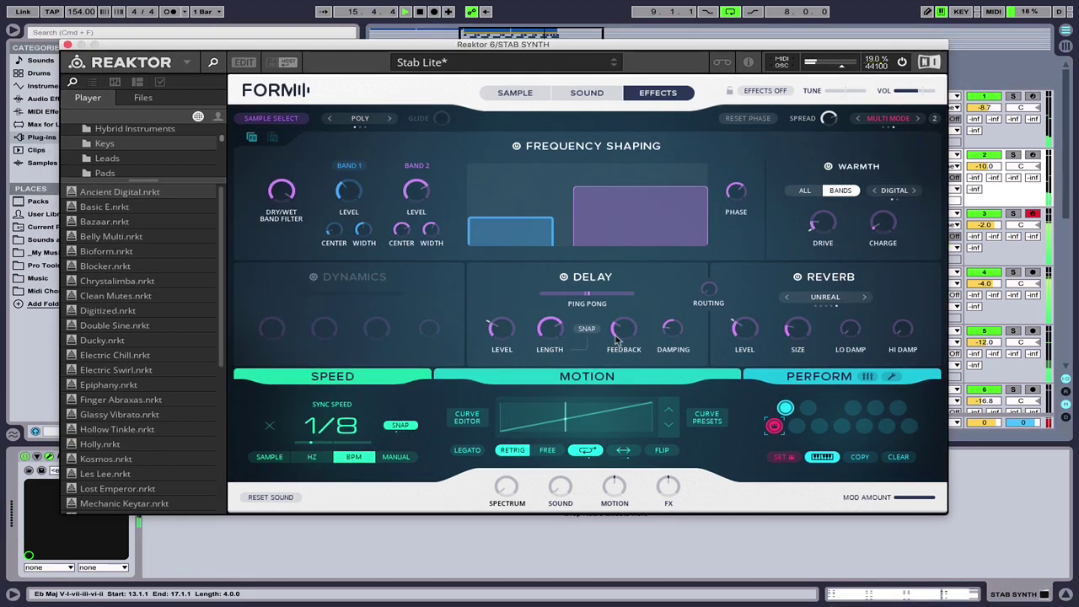
{"action": "left_click", "coordinate": [564, 277]}
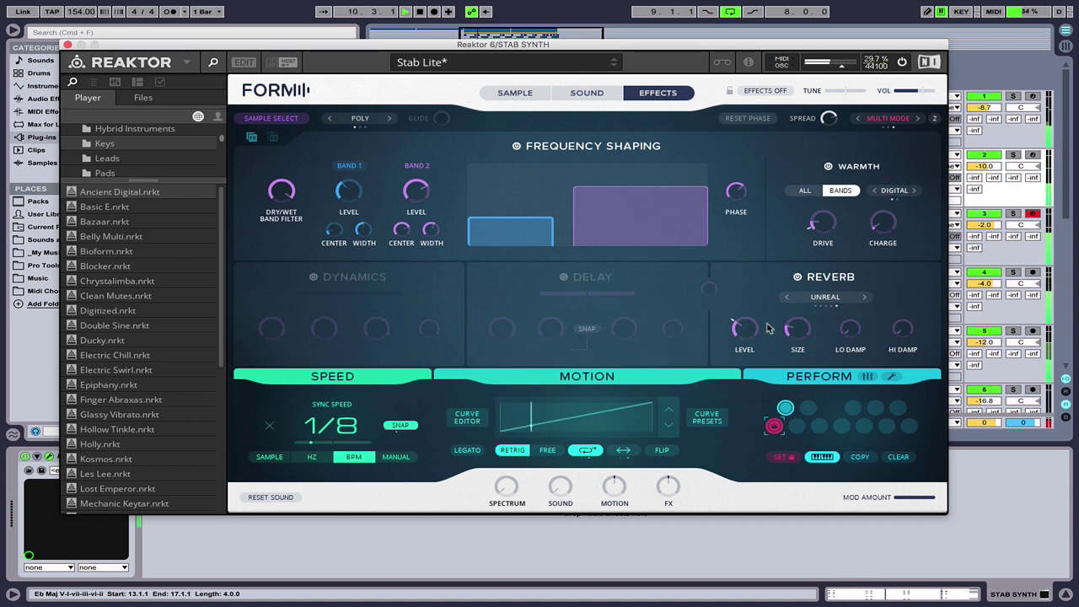
{"action": "left_click_drag", "start_coordinate": [746, 327], "coordinate": [744, 337]}
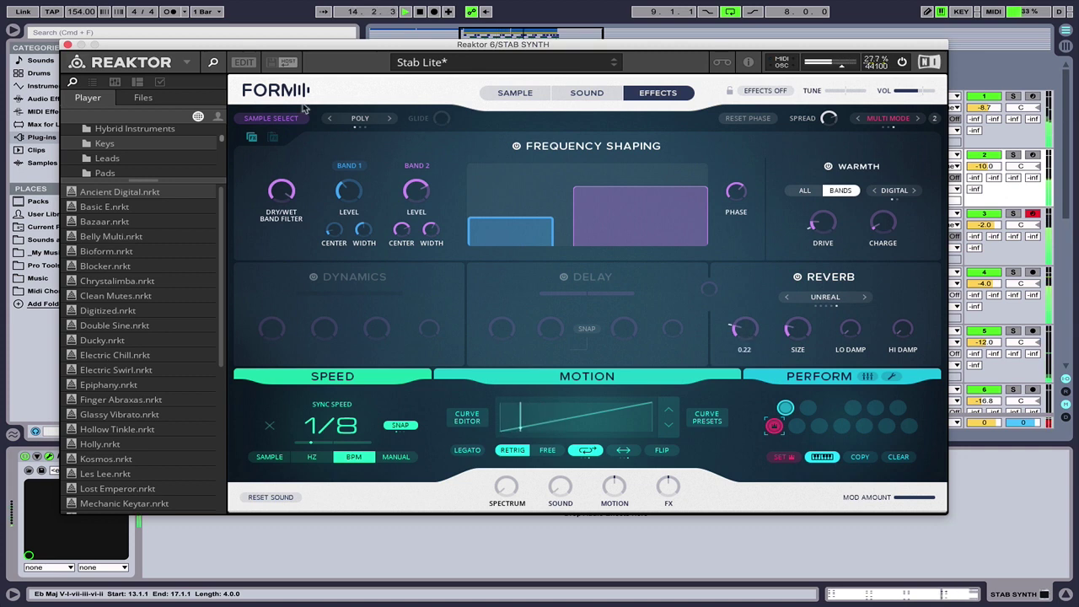
{"action": "left_click", "coordinate": [68, 45]}
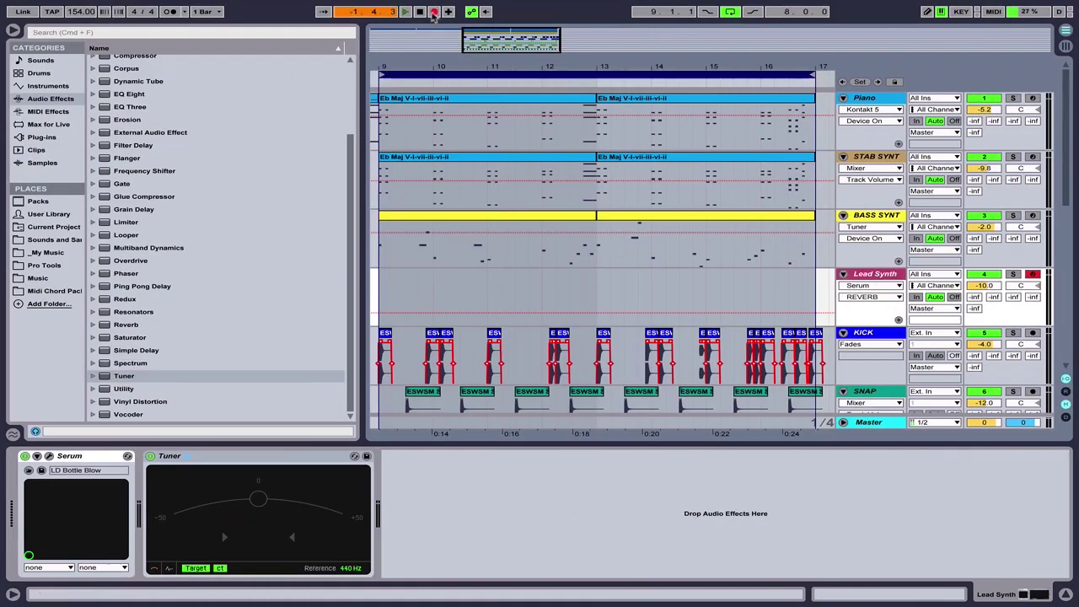
Record an eight-bar melody on the Lead Synth track over bars 9 to 16 and open the recorded clip.
{"action": "left_click", "coordinate": [433, 12]}
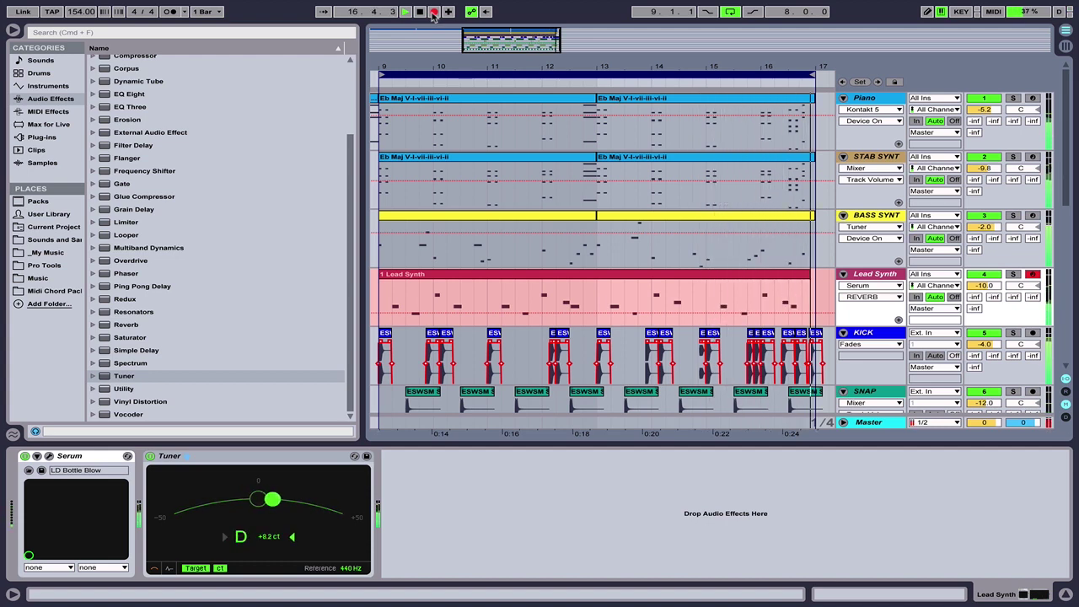
{"action": "left_click", "coordinate": [433, 12]}
{"action": "double_click", "coordinate": [498, 274]}
Quantize all the notes of the recorded Lead Synth clip while the loop plays.
{"action": "key", "text": "space"}
{"action": "left_click", "coordinate": [443, 495]}
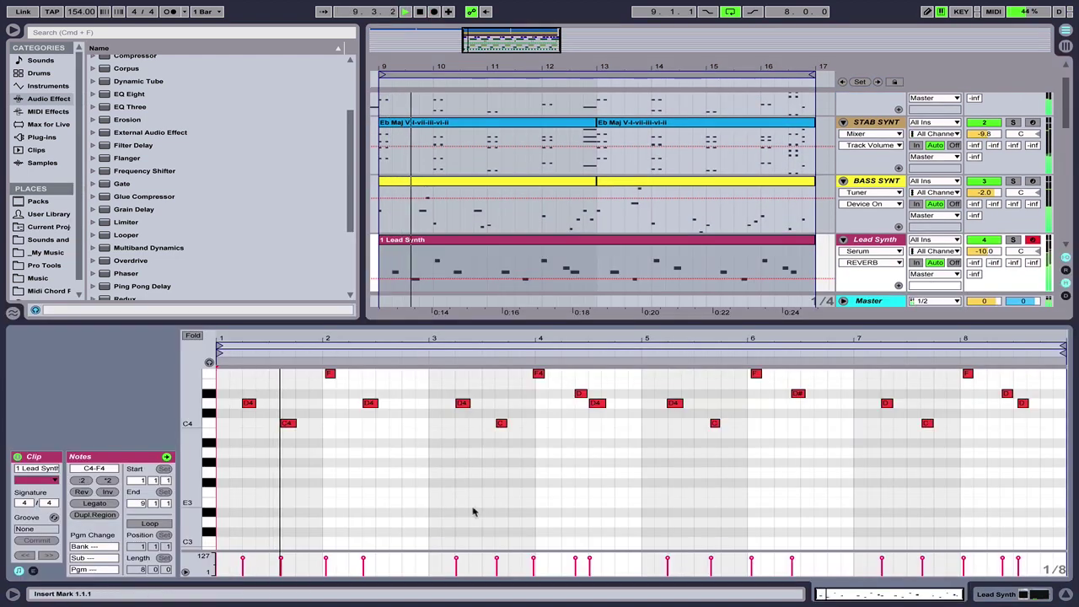
{"action": "key", "text": "super+a"}
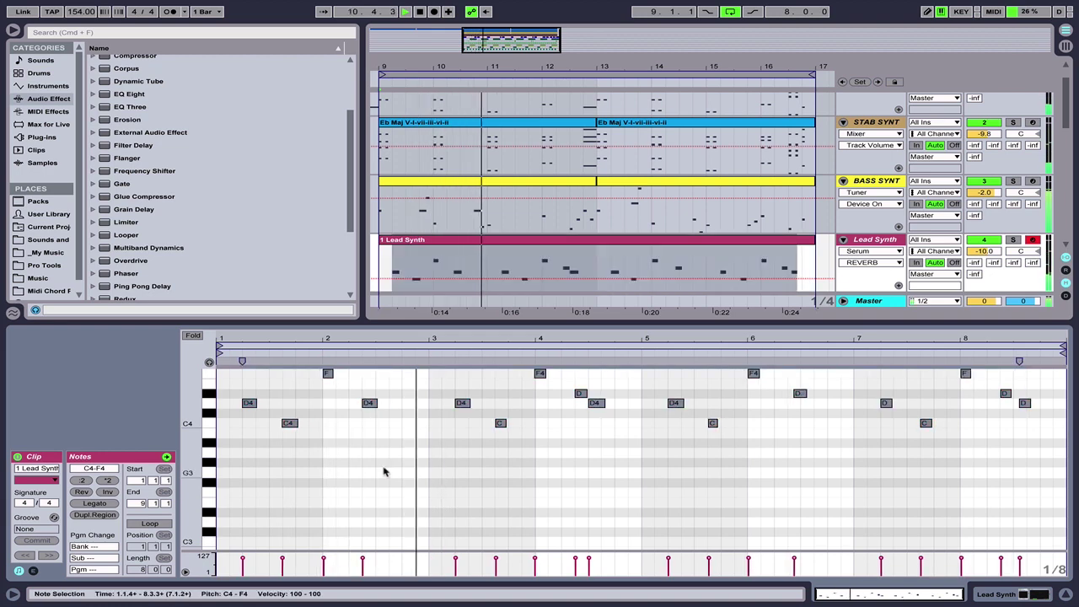
{"action": "left_click", "coordinate": [358, 449]}
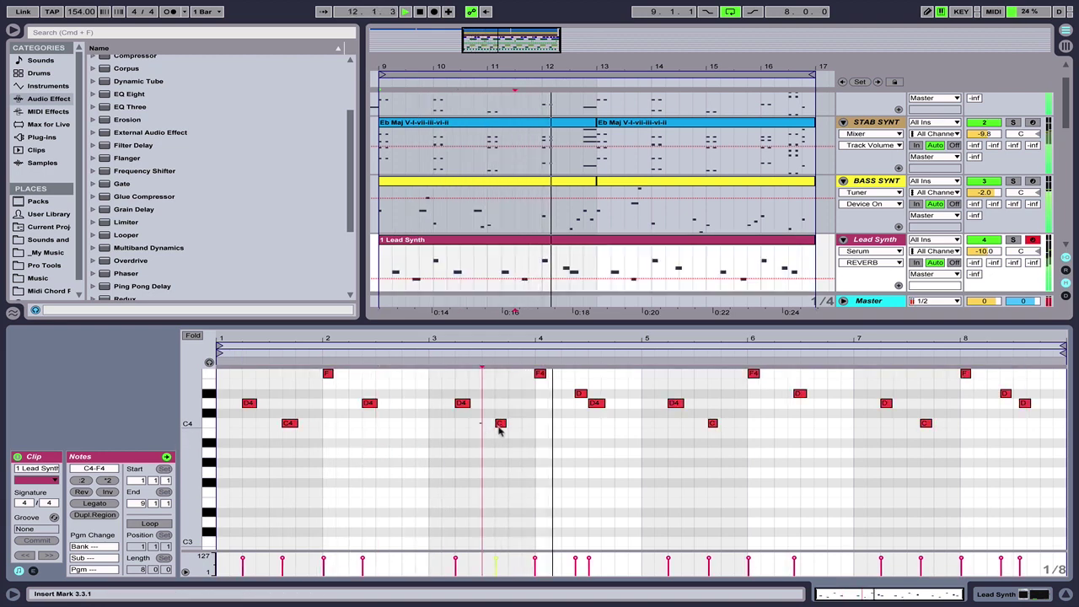
Move the D#4 lead note in bar 6 slightly earlier, to 6.2.3.
{"action": "left_click_drag", "start_coordinate": [498, 427], "coordinate": [522, 428]}
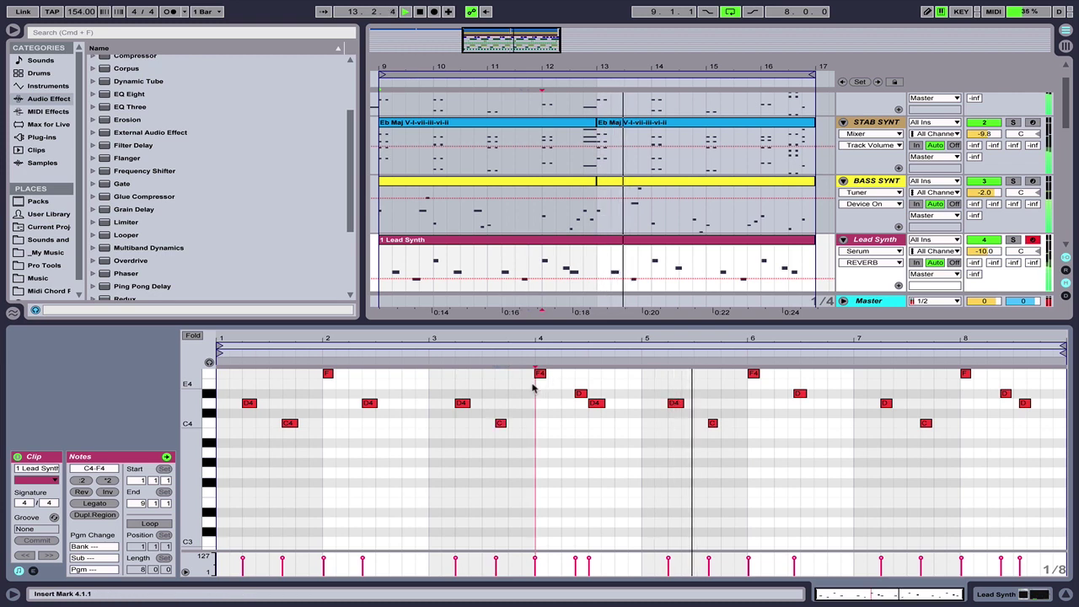
{"action": "left_click", "coordinate": [540, 374]}
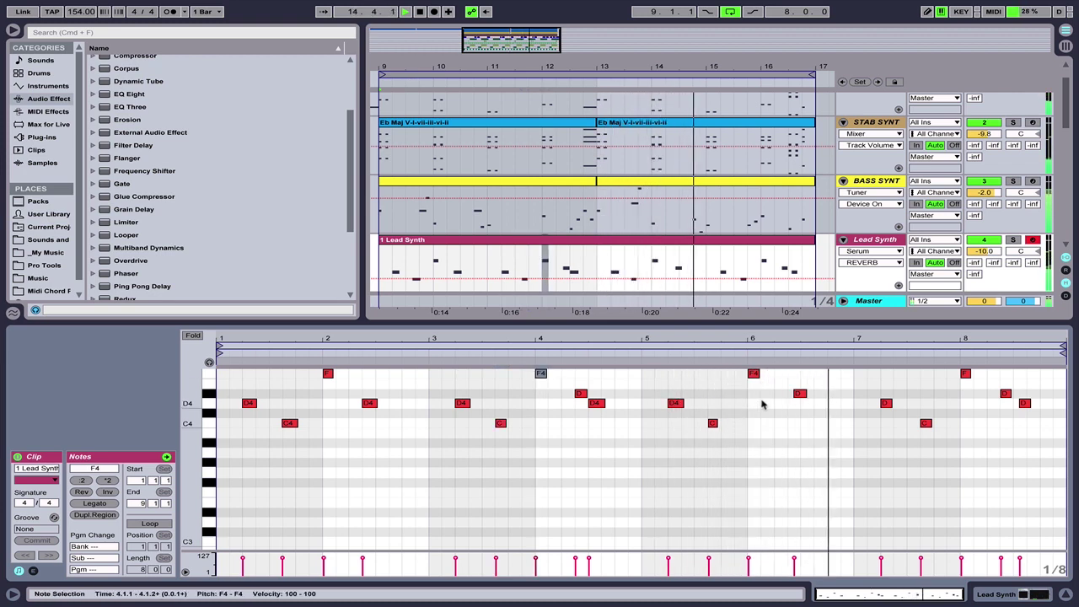
{"action": "left_click", "coordinate": [799, 393]}
{"action": "left_click_drag", "start_coordinate": [800, 394], "coordinate": [795, 395]}
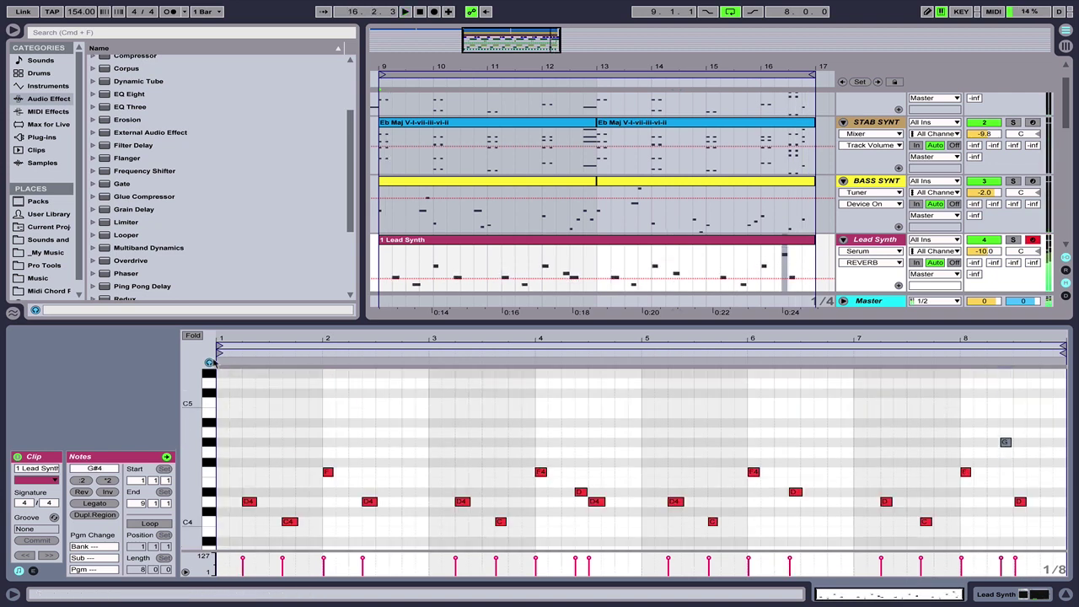
Raise the lead notes at 8.2.3 to A#4 and 8.3.1 to G#4, and add a D4 note at 8.4.1.
{"action": "key", "text": "Up"}
{"action": "key", "text": "Up"}
{"action": "left_click", "coordinate": [1020, 502]}
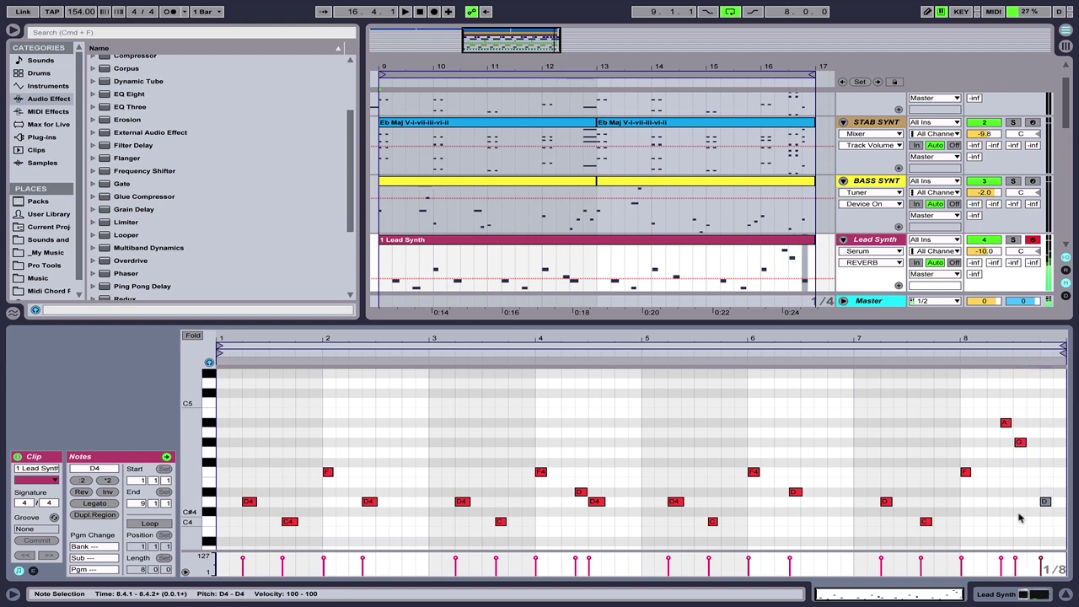
Lower the lead note at 8.2.3 to G4 and raise the one at 8.3.1 to A#4.
{"action": "left_click", "coordinate": [1005, 423]}
{"action": "key", "text": "Down"}
{"action": "key", "text": "Down"}
{"action": "key", "text": "Down"}
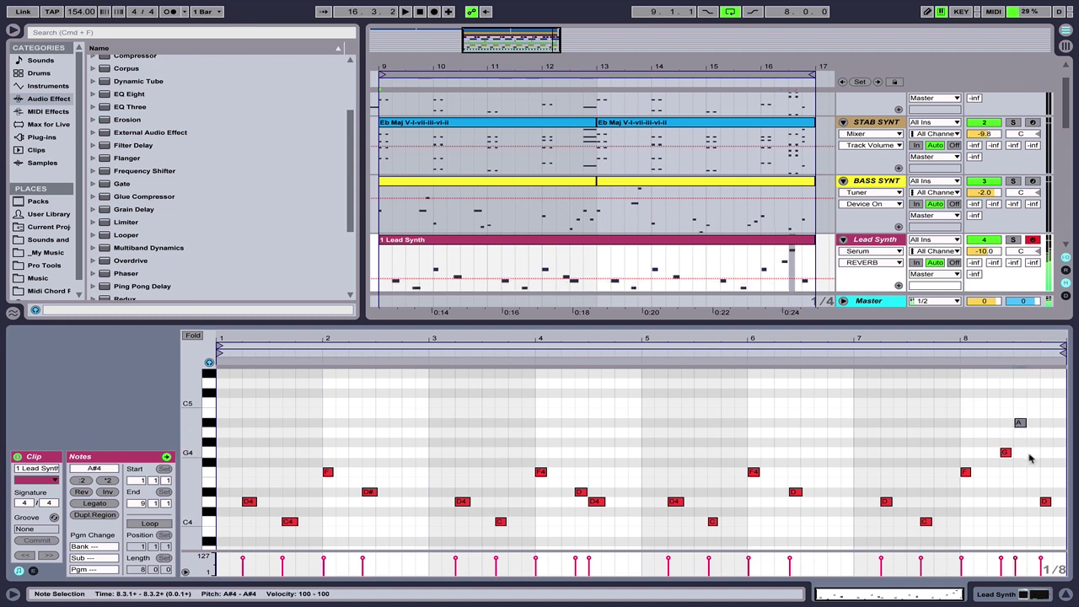
Raise the lead note at 7.2.1 to G#4 and the one at 7.3.3 to G4.
{"action": "left_click", "coordinate": [885, 491]}
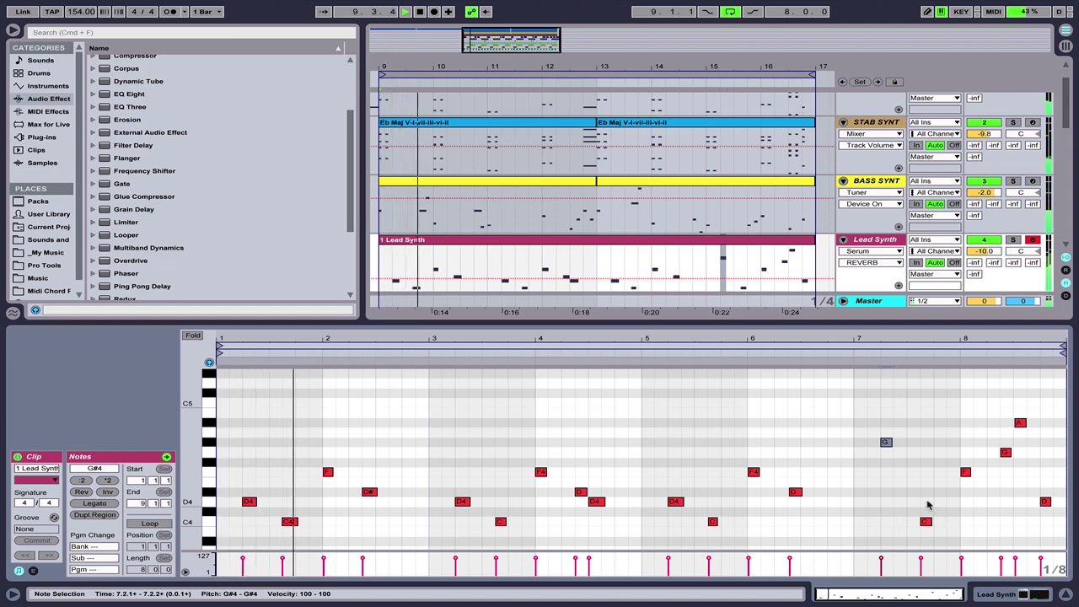
{"action": "left_click", "coordinate": [926, 521]}
{"action": "key", "text": "Up"}
{"action": "key", "text": "Up"}
{"action": "key", "text": "Up"}
{"action": "key", "text": "Up"}
{"action": "key", "text": "Up"}
{"action": "key", "text": "Up"}
{"action": "key", "text": "Up"}
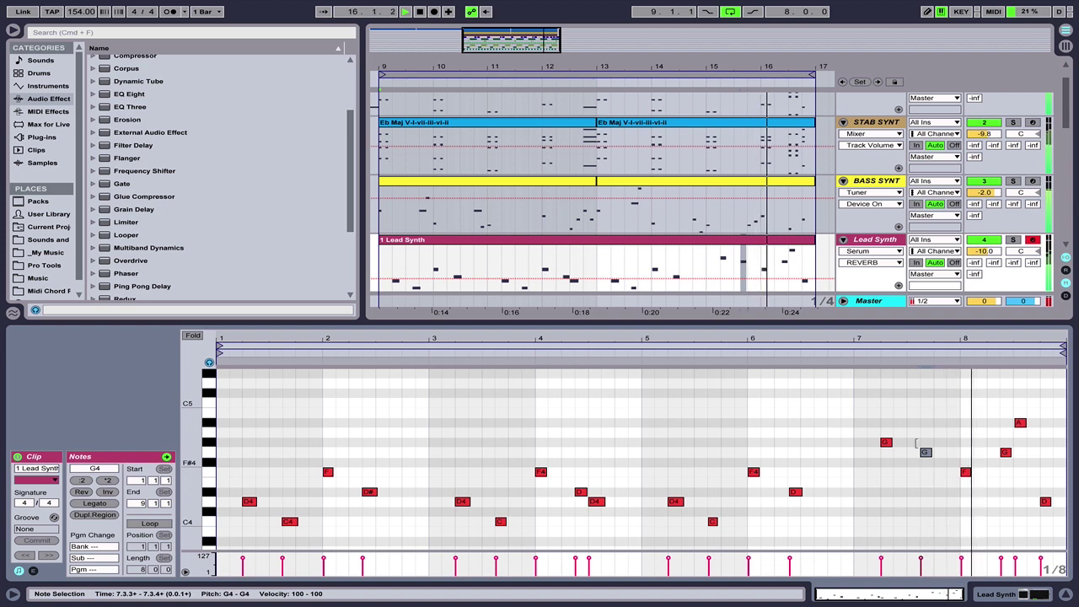
Raise the lead note at 7.2.1 to A#4.
{"action": "left_click_drag", "start_coordinate": [867, 419], "coordinate": [886, 455]}
{"action": "key", "text": "Up"}
{"action": "key", "text": "Up"}
{"action": "key", "text": "space"}
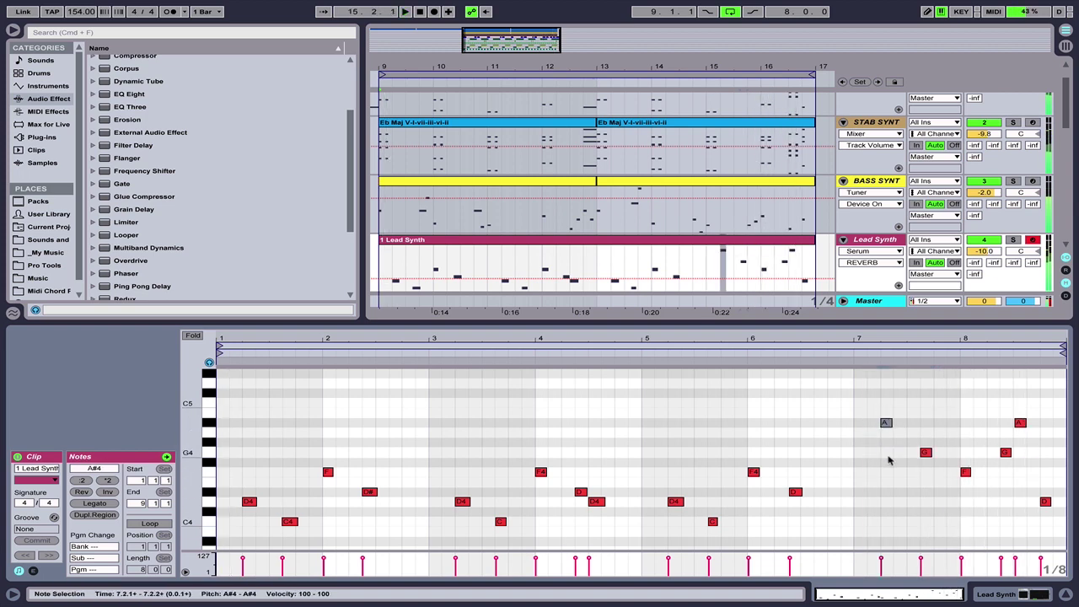
Play the groove from bar 15 and lower the lead note at 8.3.1 to F4.
{"action": "left_click", "coordinate": [706, 269]}
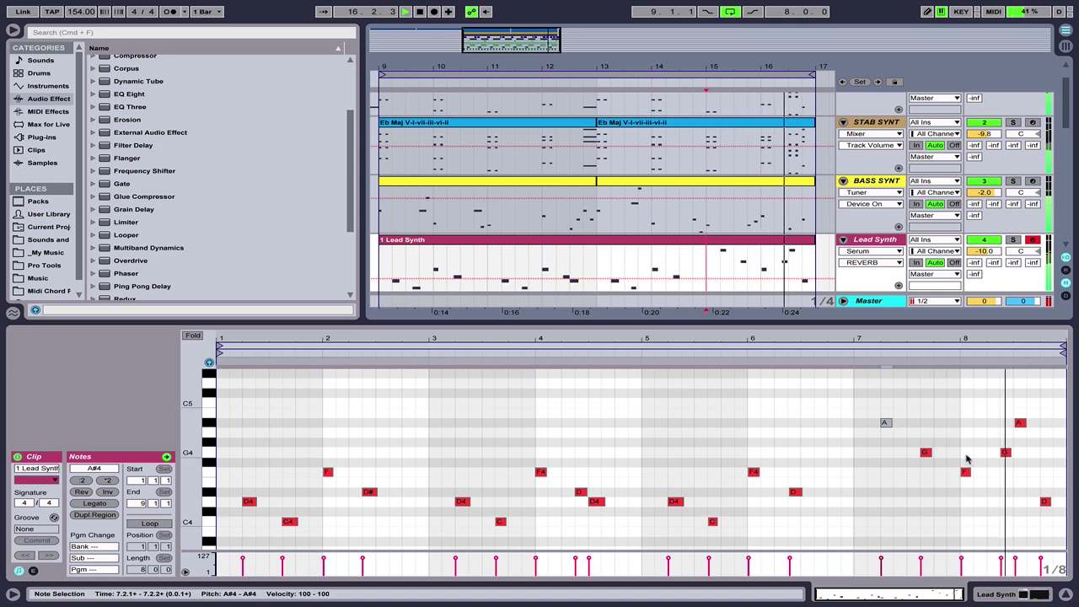
{"action": "key", "text": "space"}
{"action": "left_click", "coordinate": [1019, 422]}
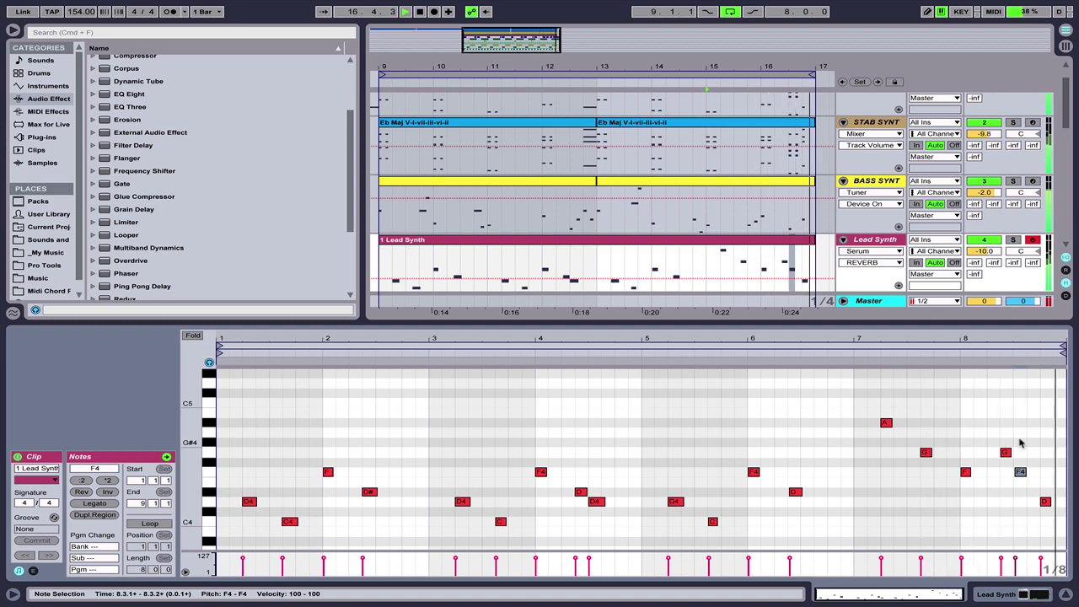
{"action": "key", "text": "space"}
Try the last lead note at 8.4.1 on C4 during playback and return it to D4.
{"action": "left_click_drag", "start_coordinate": [1025, 493], "coordinate": [1054, 525]}
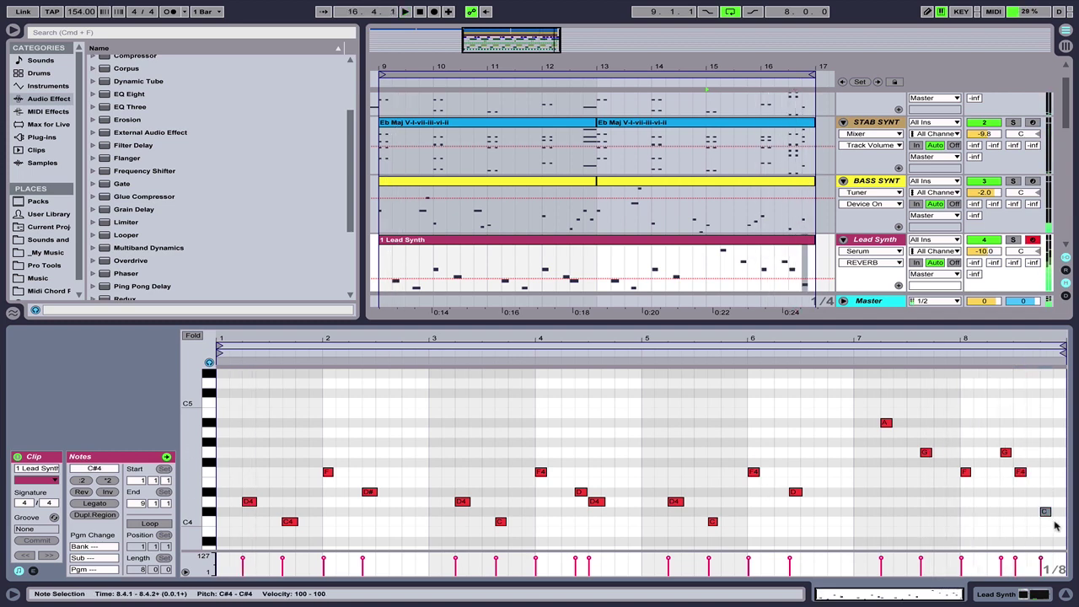
{"action": "key", "text": "space"}
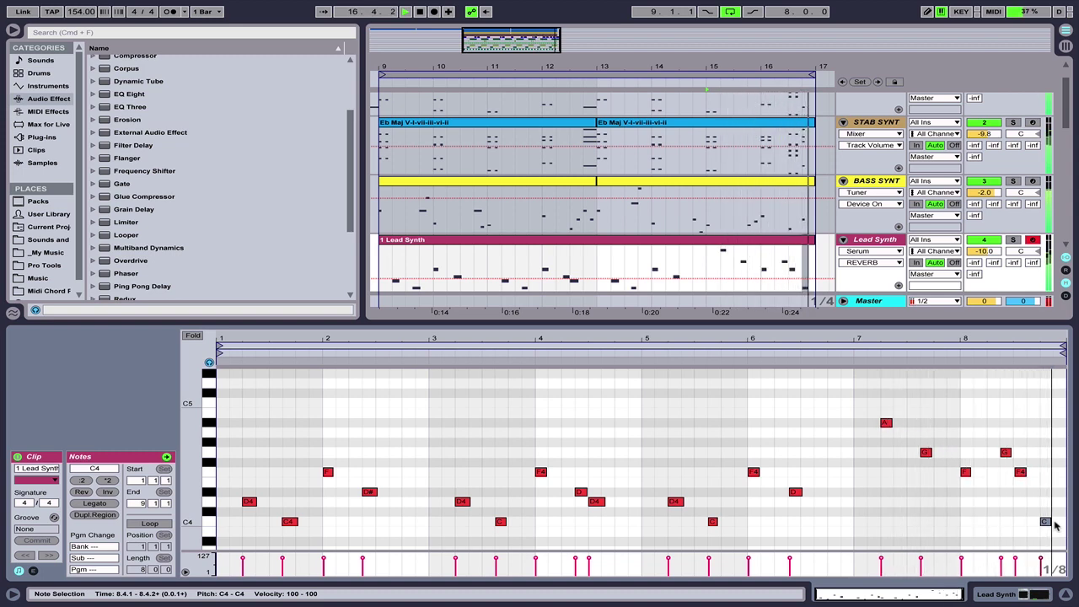
{"action": "key", "text": "Up"}
{"action": "key", "text": "Up"}
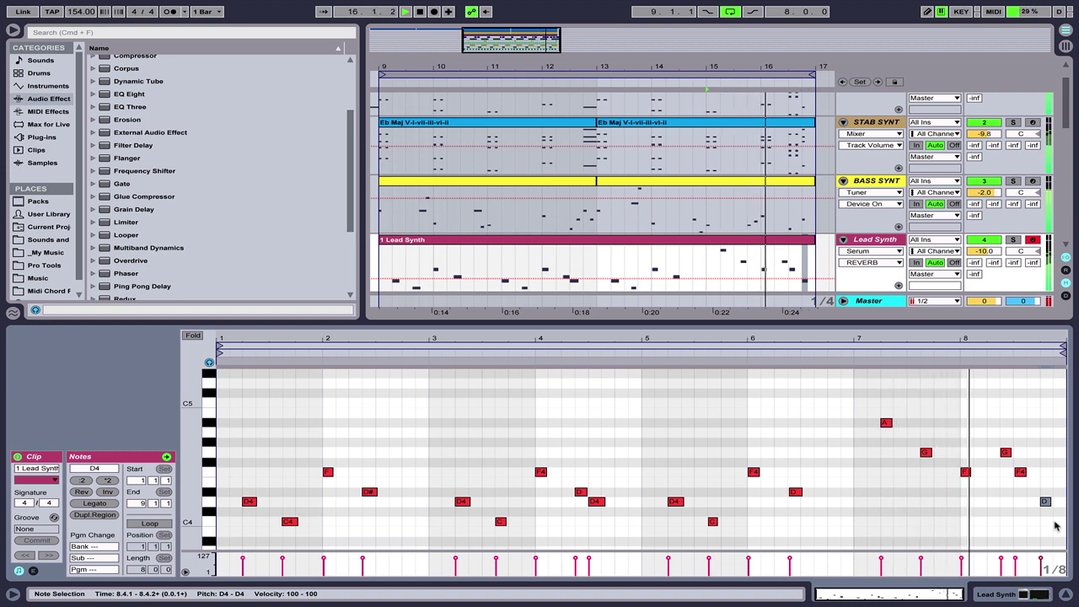
Raise the lead note at 8.4.1 to D#4 and add the Marimba Rubber Hits instrument as a track after the lead synth.
{"action": "key", "text": "Up"}
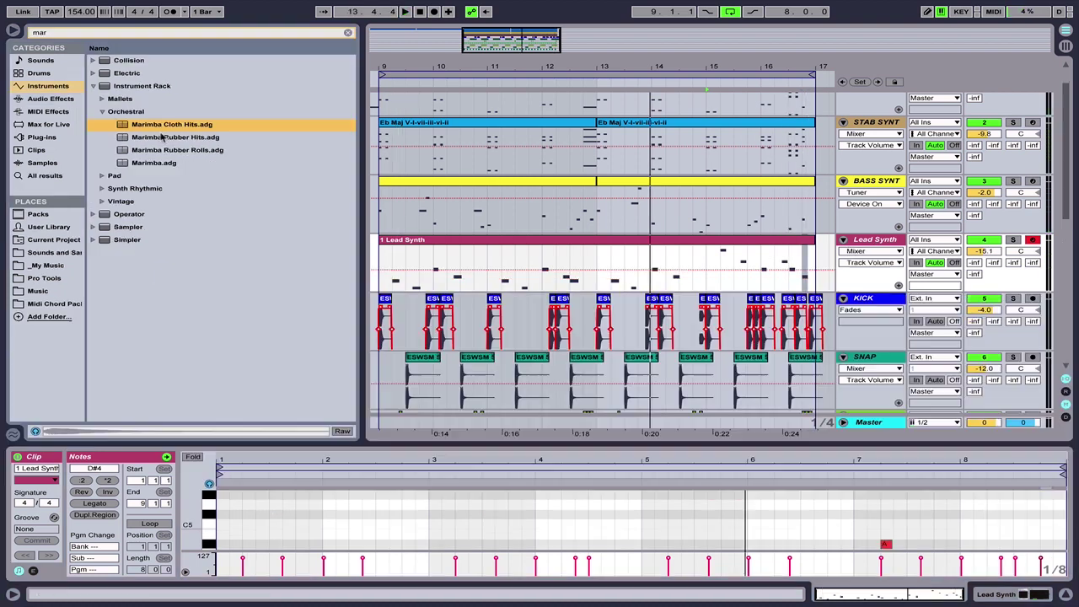
{"action": "left_click_drag", "start_coordinate": [163, 137], "coordinate": [520, 325]}
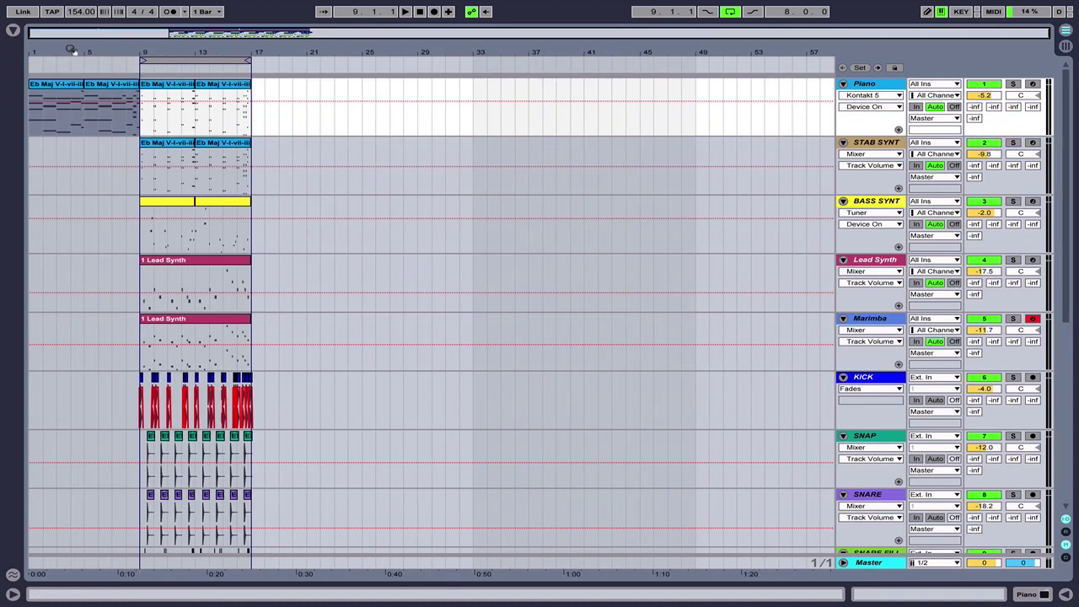
Move the sustained piano clips of bars 1 to 8 out to bar 49 and copy the whole groove of bars 9 to 16 to bar 1.
{"action": "left_click_drag", "start_coordinate": [74, 97], "coordinate": [727, 96]}
{"action": "left_click", "coordinate": [217, 58]}
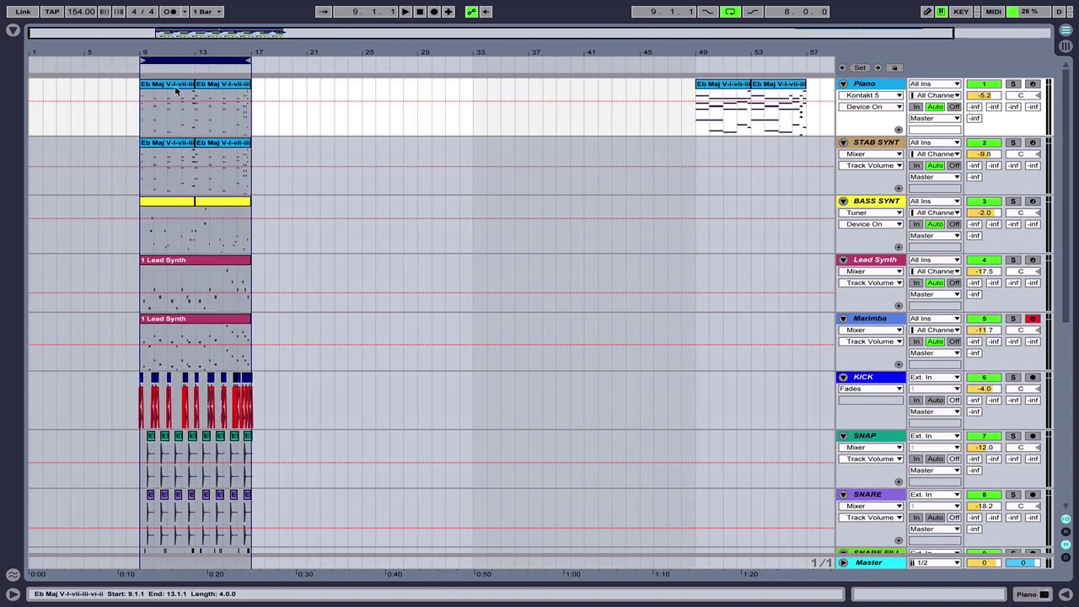
{"action": "left_click_drag", "start_coordinate": [174, 87], "coordinate": [58, 85]}
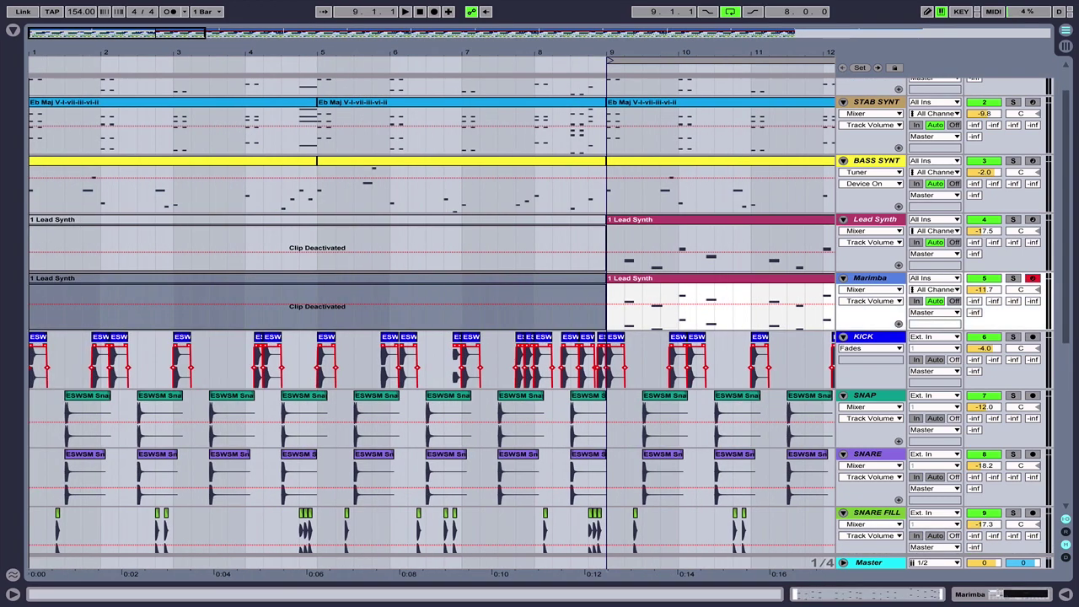
Deactivate the snare and snare fill clips across bars 1 to 8 and the kick clips in bars 1 to 4.
{"action": "left_click_drag", "start_coordinate": [34, 476], "coordinate": [586, 500]}
{"action": "key", "text": "0"}
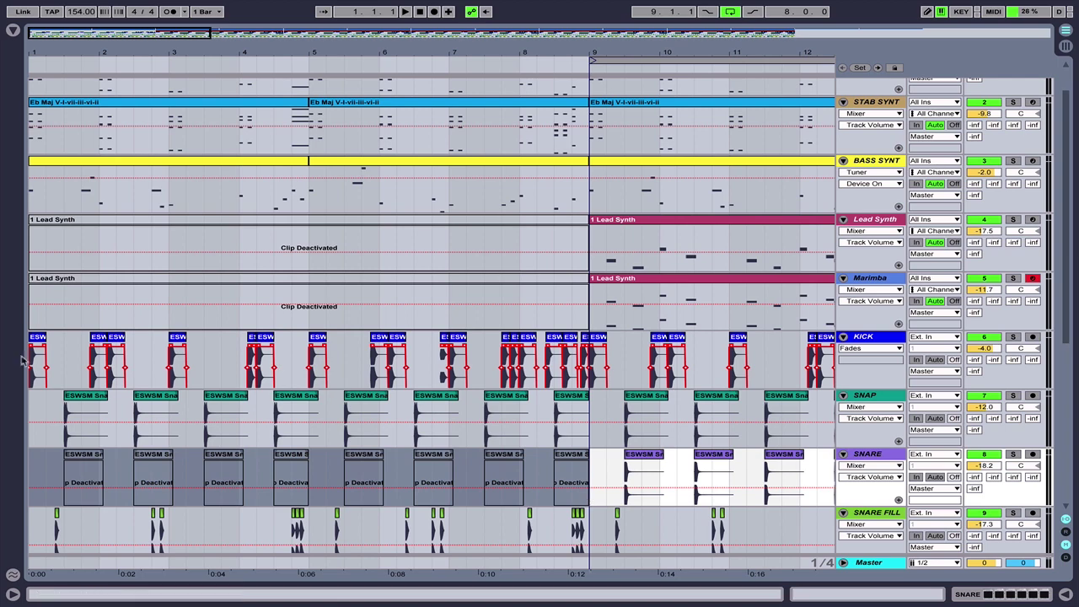
{"action": "left_click_drag", "start_coordinate": [310, 369], "coordinate": [590, 352]}
{"action": "key", "text": "0"}
{"action": "scroll", "coordinate": [76, 362], "scroll_direction": "down", "scroll_amount": 5}
{"action": "scroll", "coordinate": [31, 329], "scroll_direction": "down", "scroll_amount": 3}
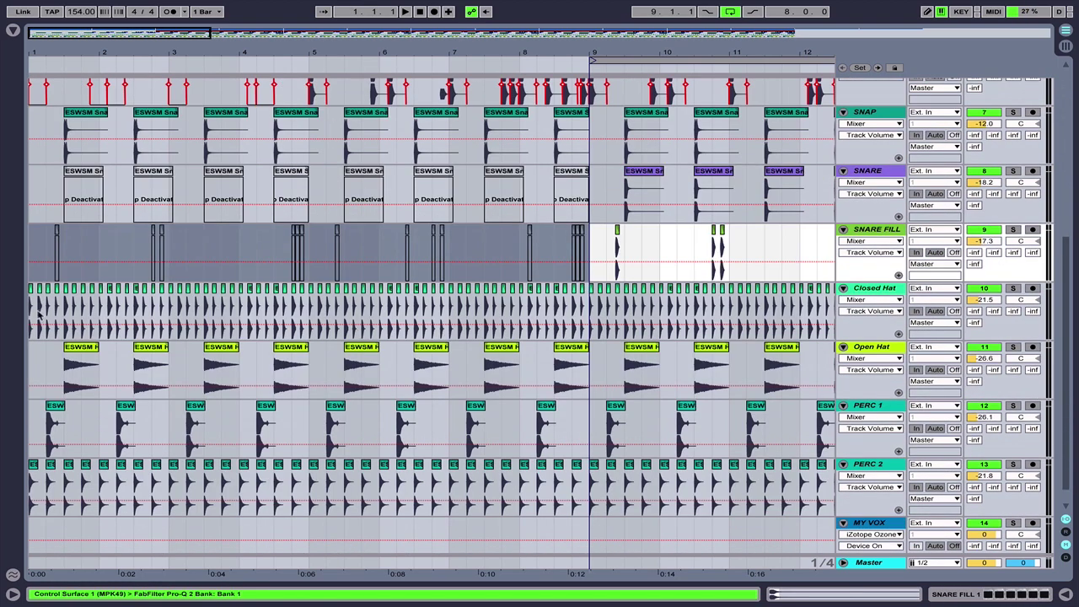
{"action": "key", "text": "0"}
Deactivate the closed hats in bars 1 to 4 and the open hat, Perc 1 and Perc 2 clips in bars 1 to 8.
{"action": "left_click_drag", "start_coordinate": [31, 335], "coordinate": [312, 331]}
{"action": "key", "text": "0"}
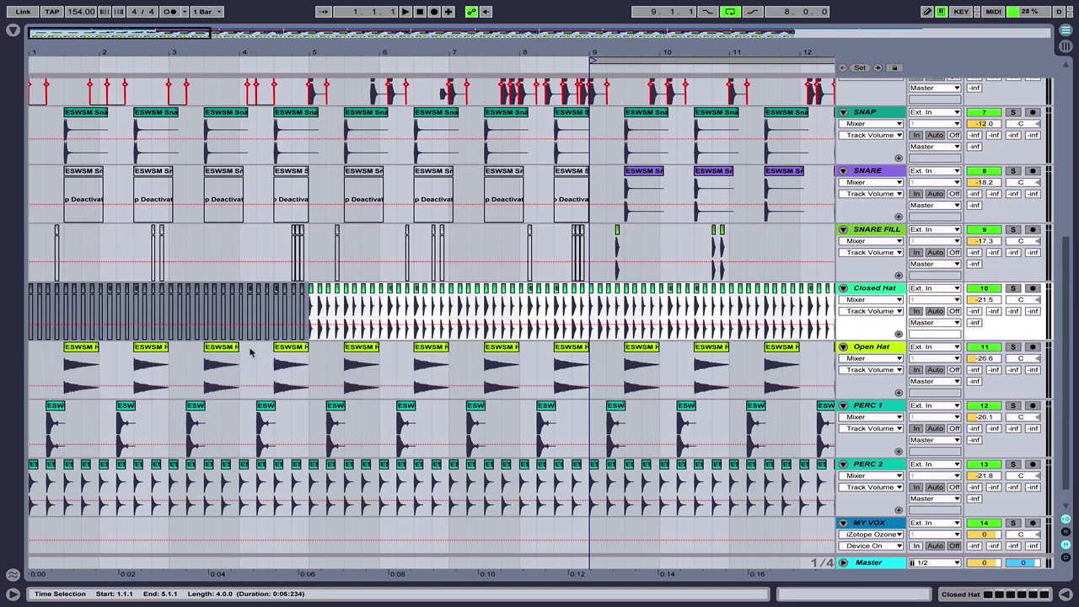
{"action": "scroll", "coordinate": [121, 340], "scroll_direction": "down", "scroll_amount": 1}
{"action": "left_click_drag", "start_coordinate": [32, 344], "coordinate": [594, 400]}
{"action": "key", "text": "0"}
{"action": "left_click_drag", "start_coordinate": [592, 459], "coordinate": [23, 461]}
Play the arrangement from bar 1 through the intro into the full groove at bar 17, checking which drum clips are active.
{"action": "left_click", "coordinate": [84, 87]}
{"action": "key", "text": "space"}
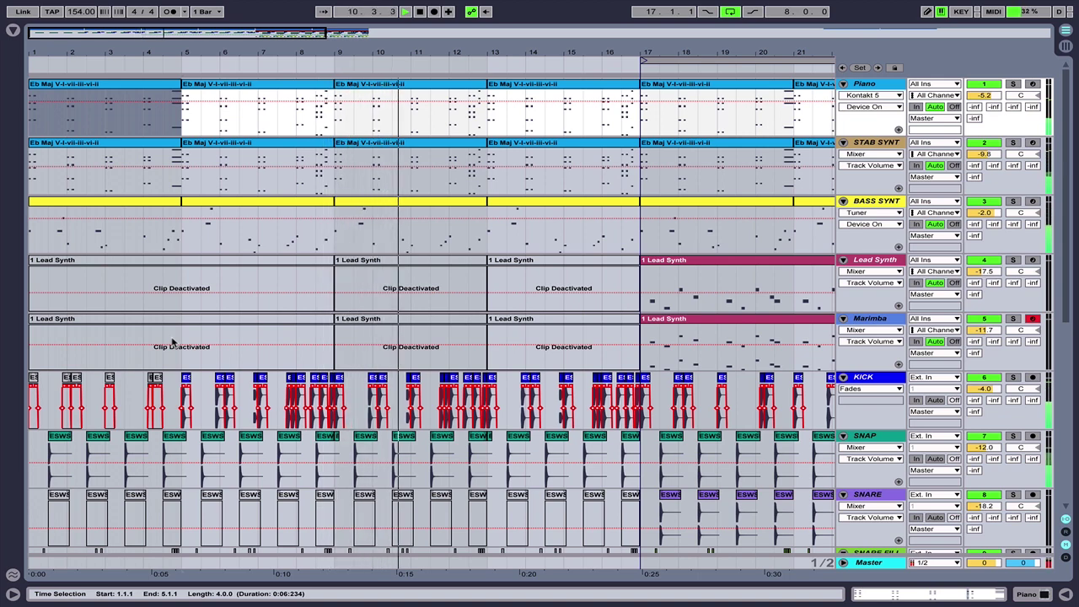
{"action": "scroll", "coordinate": [511, 398], "scroll_direction": "down", "scroll_amount": 5}
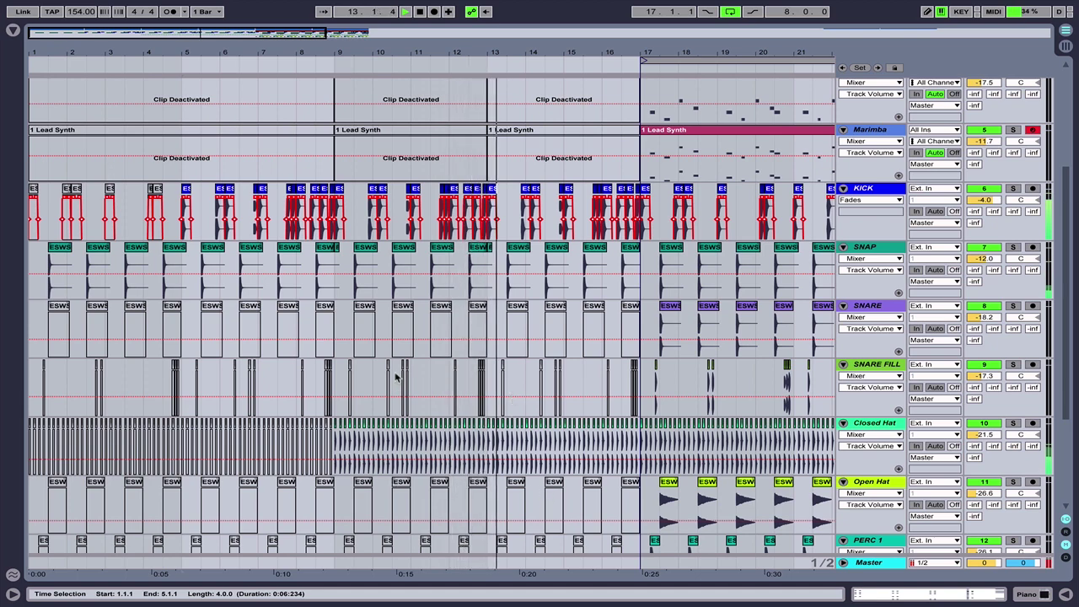
{"action": "left_click_drag", "start_coordinate": [534, 61], "coordinate": [496, 152]}
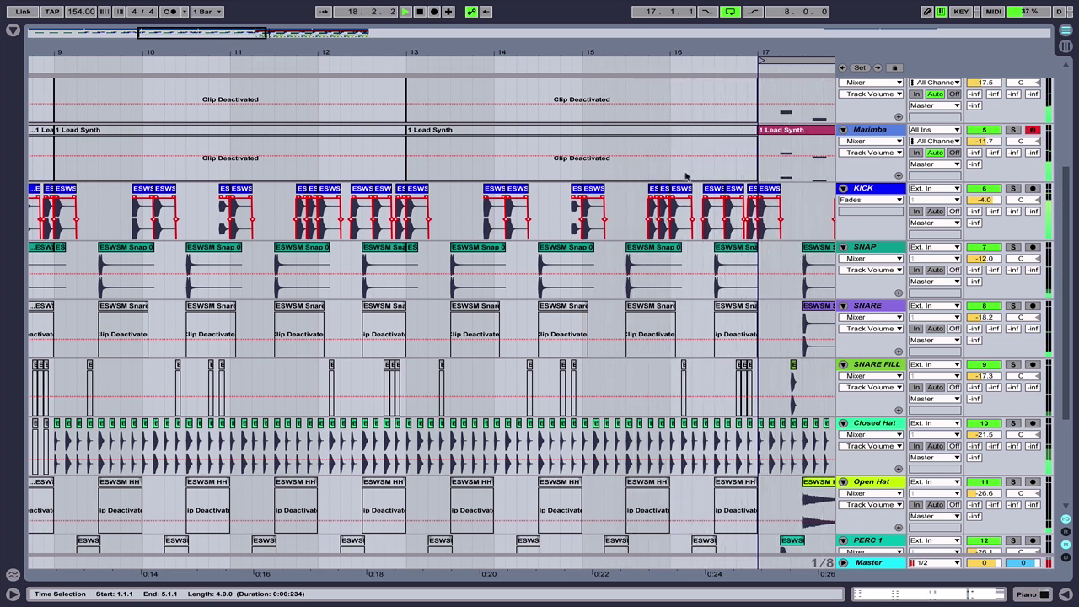
{"action": "left_click_drag", "start_coordinate": [623, 48], "coordinate": [456, 48]}
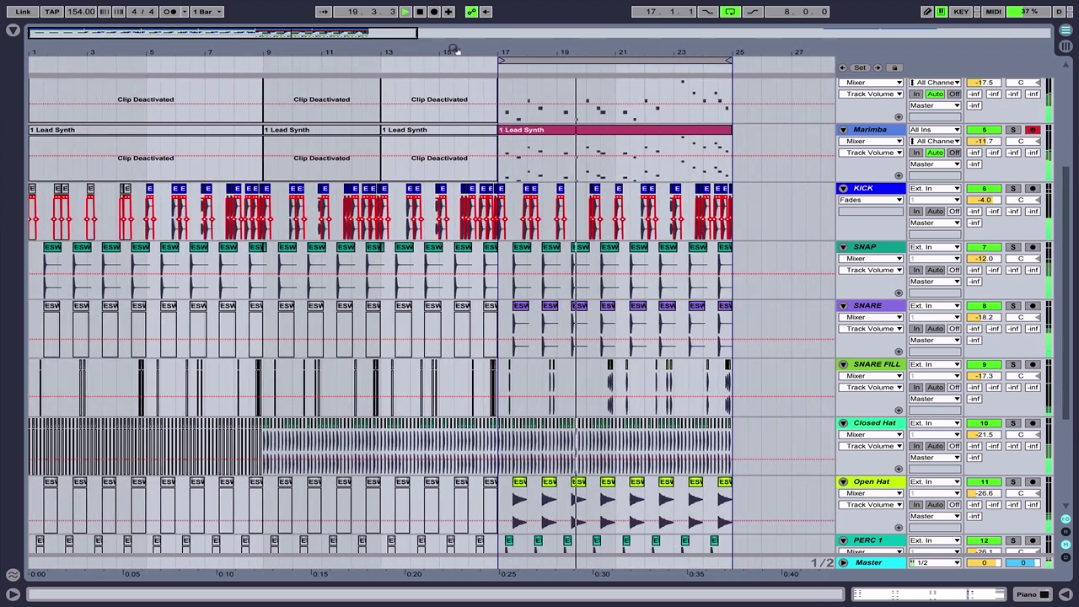
{"action": "scroll", "coordinate": [470, 352], "scroll_direction": "down", "scroll_amount": 3}
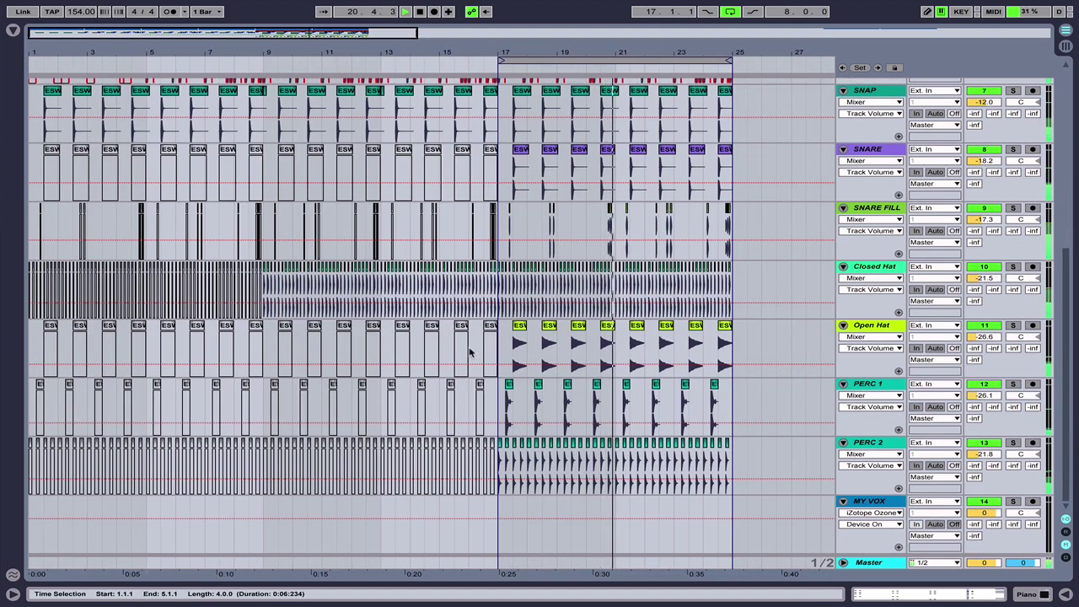
Duplicate the full groove of bars 17 to 24 directly after itself and copy the section of bars 1 to 16 to bar 33.
{"action": "left_click", "coordinate": [632, 59]}
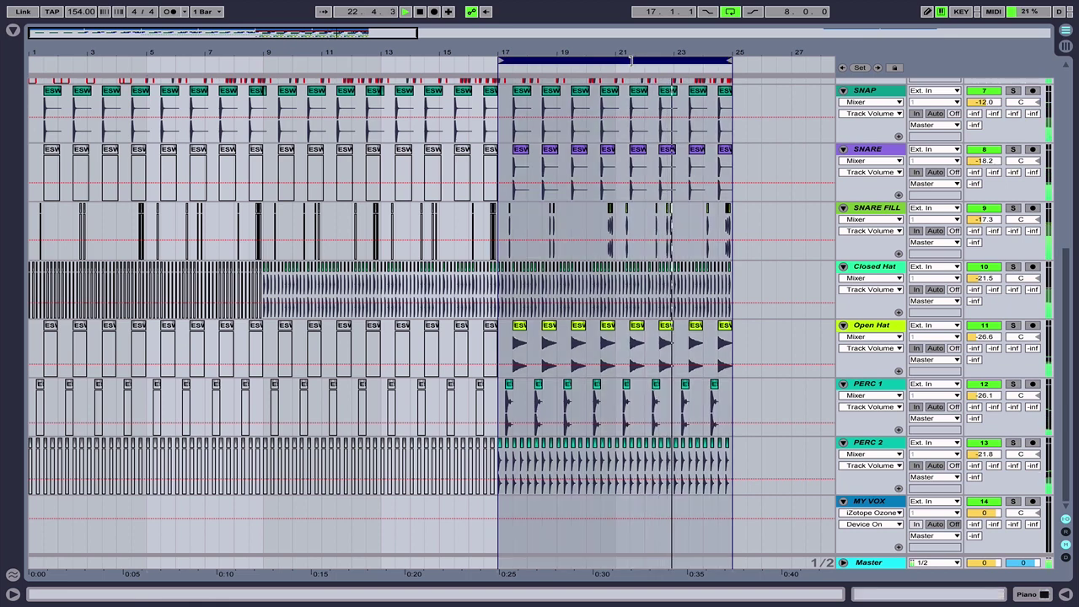
{"action": "key", "text": "ctrl+d"}
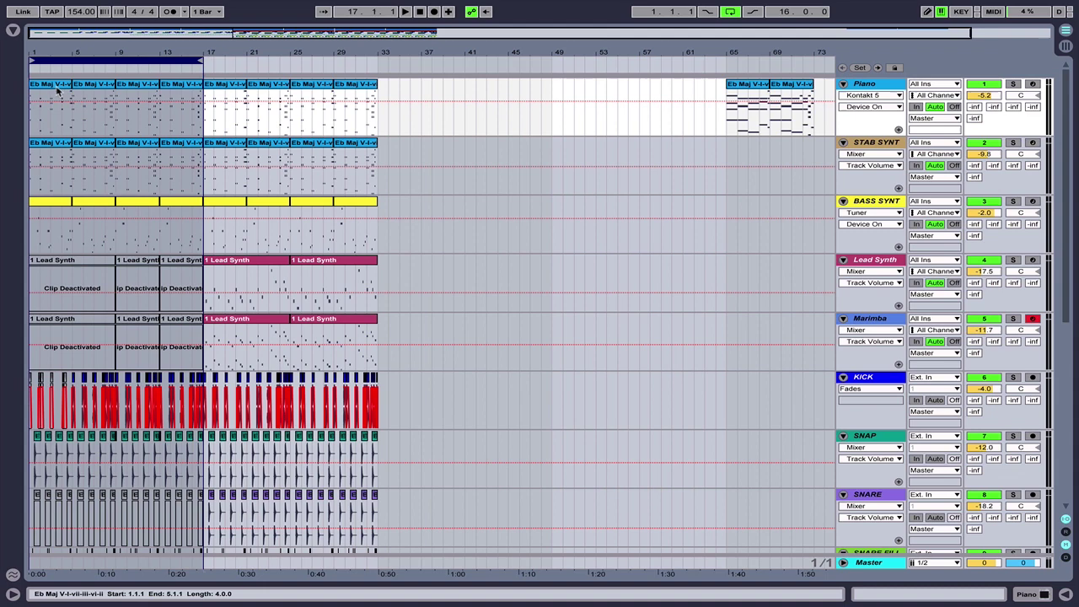
{"action": "left_click_drag", "start_coordinate": [57, 87], "coordinate": [406, 90]}
Loop bars 17 to 32 and copy that section with all its tracks to bar 49.
{"action": "left_click", "coordinate": [221, 86]}
{"action": "left_click", "coordinate": [363, 85], "text": "shift"}
{"action": "key", "text": "ctrl+l"}
{"action": "left_click", "coordinate": [267, 60]}
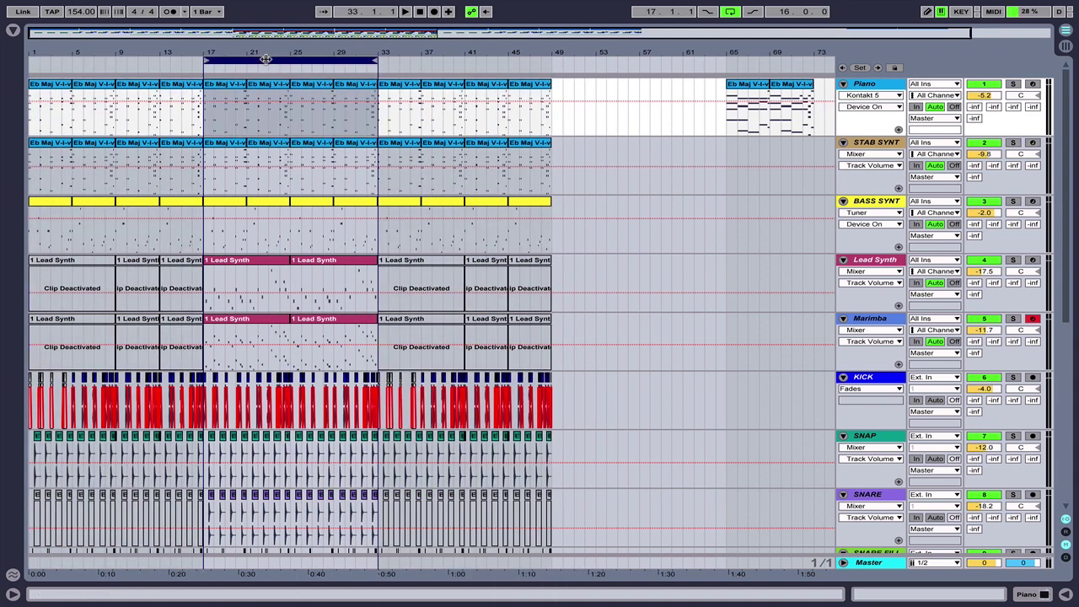
{"action": "left_click_drag", "start_coordinate": [273, 88], "coordinate": [576, 112]}
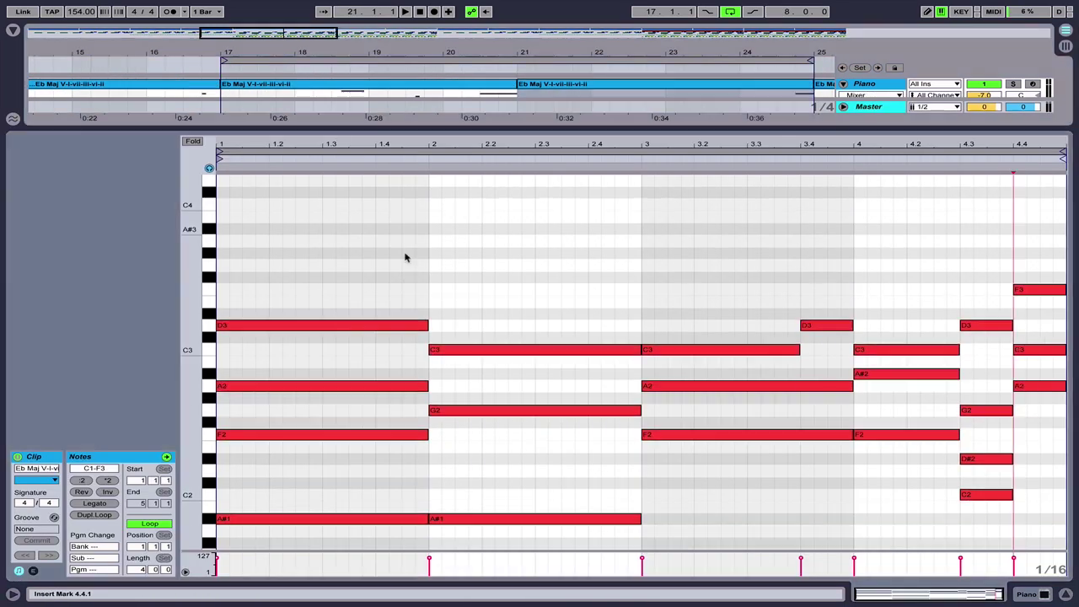
Shorten the first-bar chord A#1, F2, A2, D3 in the sustained piano clip at bar 21 to a sixteenth note.
{"action": "scroll", "coordinate": [405, 253], "scroll_direction": "down", "scroll_amount": 4}
{"action": "left_click_drag", "start_coordinate": [277, 480], "coordinate": [295, 209]}
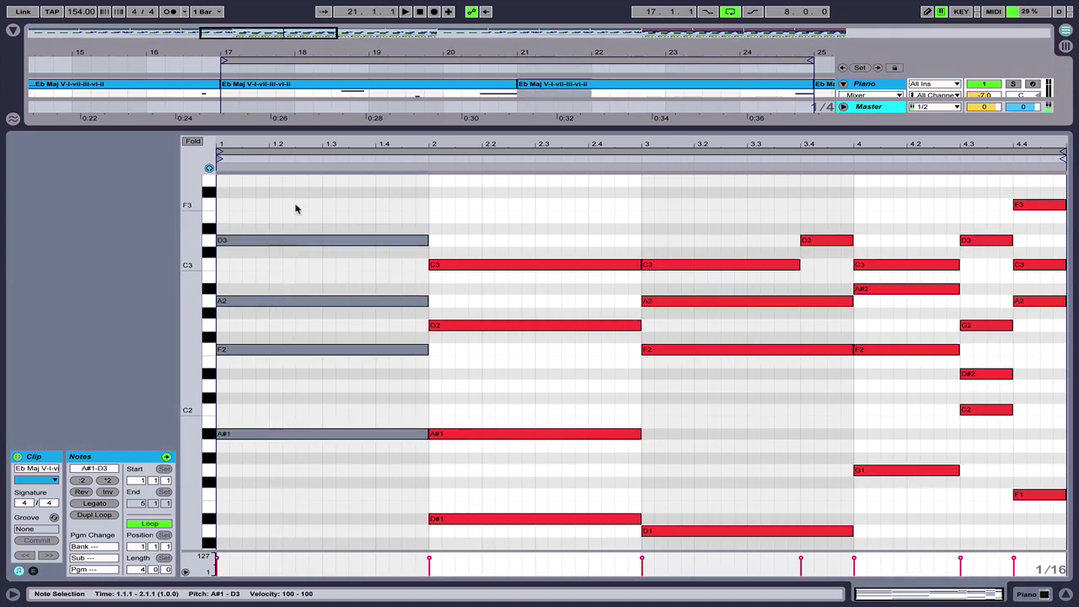
{"action": "key", "text": "shift+Left"}
{"action": "key", "text": "shift+Left"}
{"action": "key", "text": "shift+Left"}
{"action": "key", "text": "shift+Left"}
{"action": "key", "text": "shift+Left"}
{"action": "key", "text": "shift+Left"}
{"action": "key", "text": "shift+Left"}
{"action": "key", "text": "shift+Left"}
{"action": "key", "text": "shift+Left"}
{"action": "key", "text": "shift+Left"}
{"action": "key", "text": "shift+Left"}
{"action": "key", "text": "shift+Left"}
{"action": "key", "text": "shift+Left"}
{"action": "key", "text": "shift+Left"}
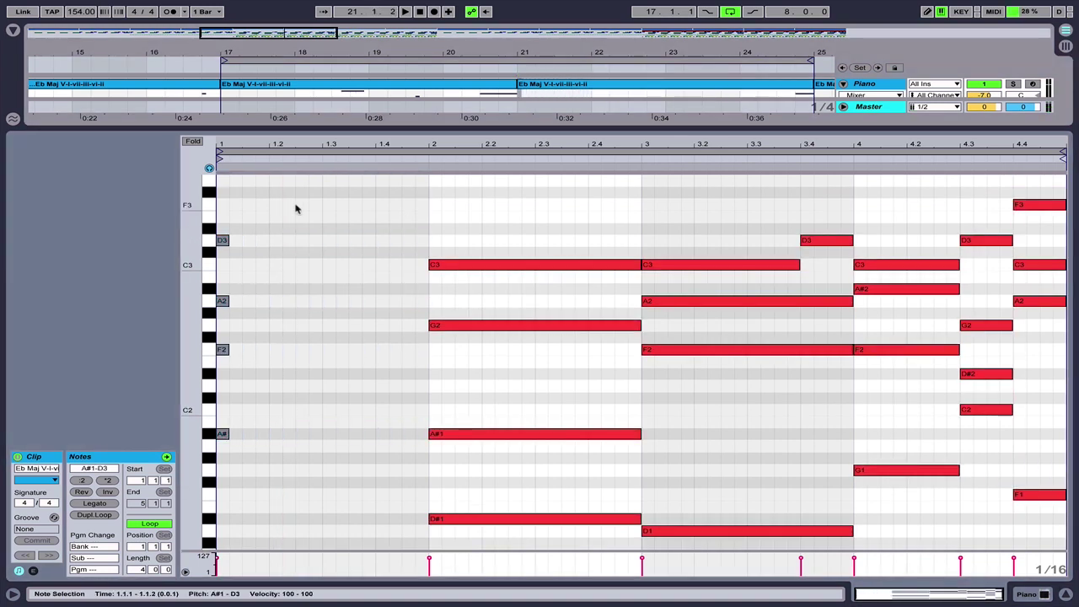
Place copies of the short first-bar chord at 1.2.1 and 1.3.3.
{"action": "key", "text": "super+d"}
{"action": "key", "text": "Right"}
{"action": "key", "text": "Right"}
{"action": "key", "text": "Right"}
{"action": "key", "text": "super+d"}
{"action": "key", "text": "Right"}
{"action": "key", "text": "Right"}
{"action": "key", "text": "Right"}
Shorten the second-bar chord D#1, A#1, G2, C3 to a sixteenth note and place a copy of it at 2.3.3.
{"action": "left_click_drag", "start_coordinate": [410, 241], "coordinate": [480, 529]}
{"action": "key", "text": "shift+Left"}
{"action": "key", "text": "shift+Left"}
{"action": "key", "text": "shift+Left"}
{"action": "key", "text": "shift+Left"}
{"action": "key", "text": "shift+Left"}
{"action": "key", "text": "shift+Left"}
{"action": "key", "text": "shift+Left"}
{"action": "key", "text": "shift+Left"}
{"action": "key", "text": "shift+Left"}
{"action": "key", "text": "shift+Left"}
{"action": "key", "text": "shift+Left"}
{"action": "key", "text": "shift+Left"}
{"action": "key", "text": "shift+Left"}
{"action": "key", "text": "shift+Left"}
{"action": "key", "text": "super+d"}
{"action": "key", "text": "Right"}
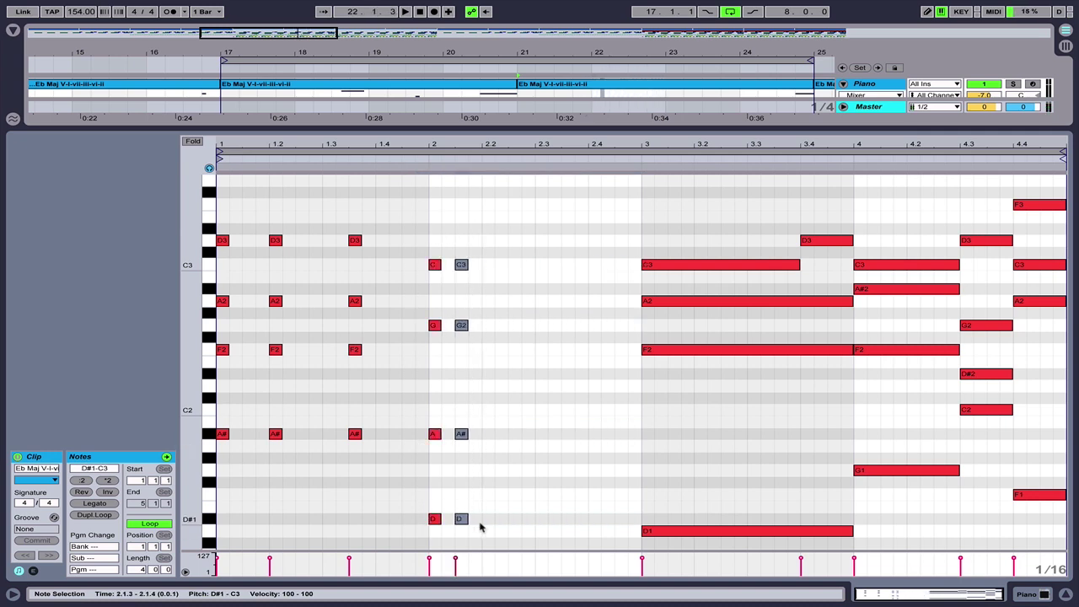
Shorten the third-bar chord D1, F2, A2, C3 to a sixteenth note.
{"action": "left_click_drag", "start_coordinate": [669, 543], "coordinate": [683, 197]}
{"action": "key", "text": "shift+Left"}
{"action": "key", "text": "shift+Left"}
{"action": "key", "text": "shift+Left"}
{"action": "key", "text": "shift+Left"}
{"action": "key", "text": "shift+Left"}
{"action": "key", "text": "shift+Left"}
{"action": "key", "text": "shift+Left"}
{"action": "key", "text": "shift+Left"}
{"action": "key", "text": "shift+Left"}
{"action": "key", "text": "shift+Left"}
{"action": "key", "text": "shift+Left"}
{"action": "key", "text": "shift+Left"}
{"action": "key", "text": "shift+Left"}
{"action": "key", "text": "shift+Left"}
{"action": "key", "text": "shift+Left"}
{"action": "key", "text": "shift+Left"}
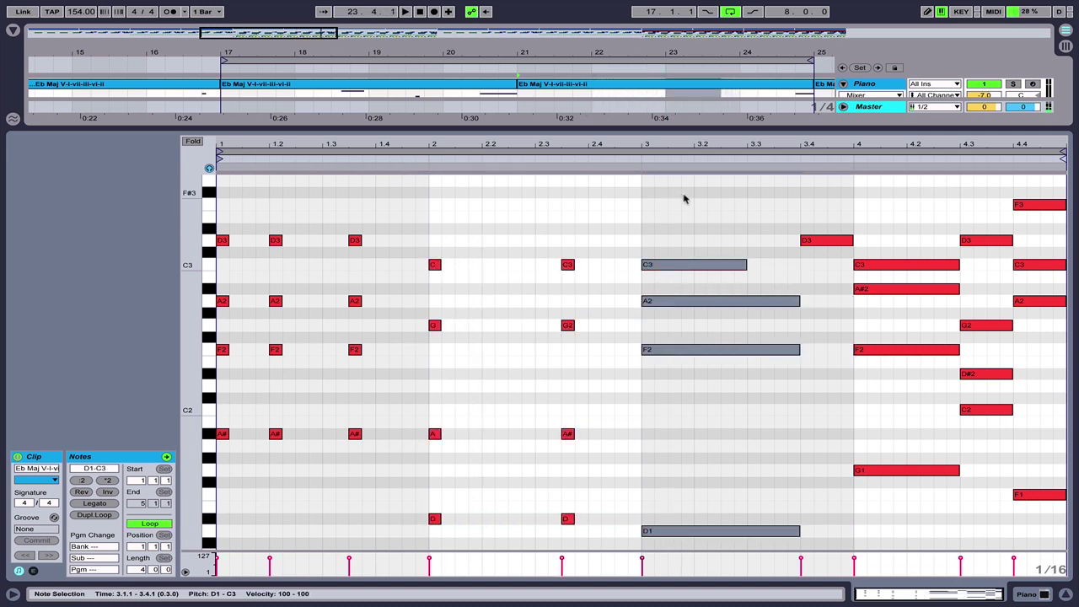
Place copies of the short third-bar chord at 3.2.1 and 3.3.3.
{"action": "key", "text": "Right"}
{"action": "key", "text": "super+d"}
{"action": "key", "text": "Right"}
{"action": "key", "text": "Right"}
{"action": "key", "text": "Right"}
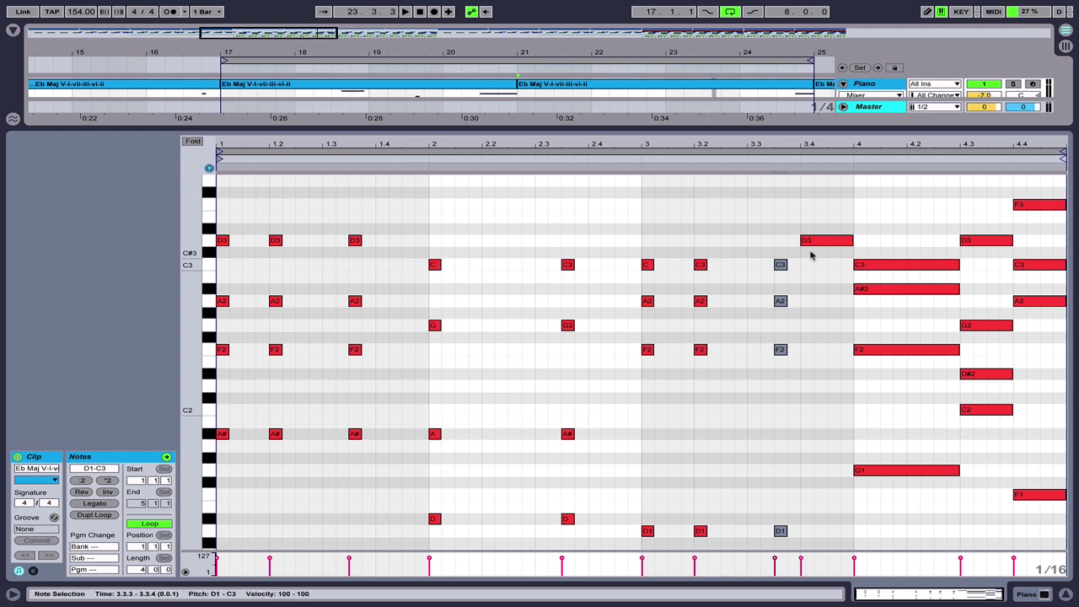
Replace the long D3 at 3.4.1 with a sixteenth-note D3 on top of the chord at 3.3.3.
{"action": "left_click", "coordinate": [811, 242]}
{"action": "key", "text": "Delete"}
{"action": "double_click", "coordinate": [820, 264]}
{"action": "left_click_drag", "start_coordinate": [834, 255], "coordinate": [802, 290]}
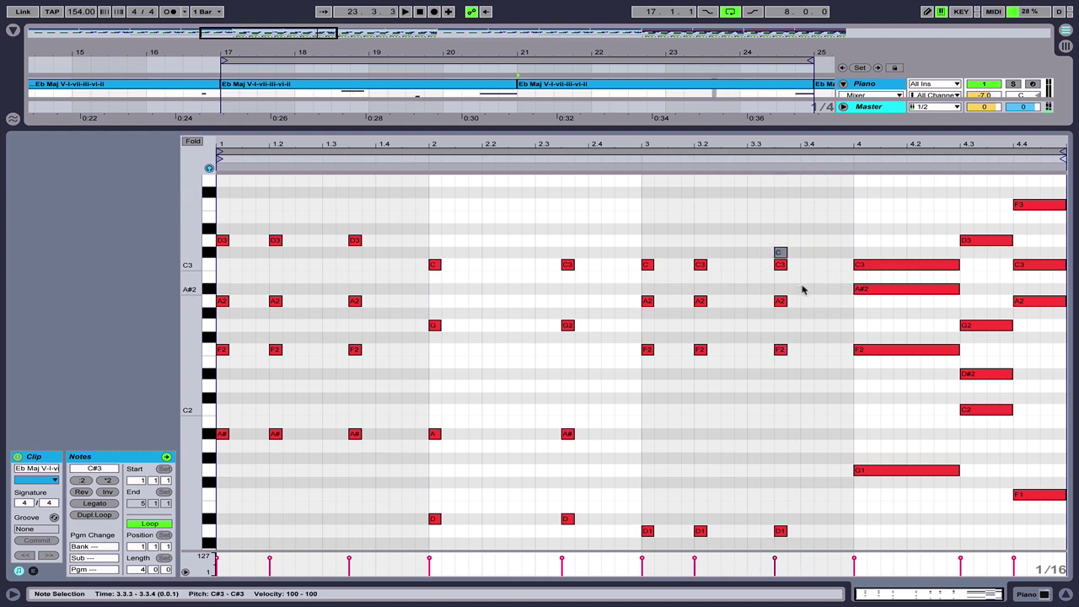
{"action": "key", "text": "Up"}
Shorten the chord G1, F2, A#2, C3 at 4.1.1 to a sixteenth note.
{"action": "left_click_drag", "start_coordinate": [879, 494], "coordinate": [889, 244]}
{"action": "key", "text": "shift+Left"}
{"action": "key", "text": "shift+Left"}
{"action": "key", "text": "shift+Left"}
{"action": "key", "text": "shift+Left"}
{"action": "key", "text": "shift+Left"}
{"action": "key", "text": "shift+Left"}
Try lengthening the chord at 3.3.3 to about five sixteenths.
{"action": "left_click_drag", "start_coordinate": [771, 540], "coordinate": [811, 219]}
{"action": "key", "text": "shift+Right"}
{"action": "key", "text": "shift+Right"}
{"action": "key", "text": "shift+Right"}
{"action": "key", "text": "shift+Left"}
Lengthen the chord at 2.3.3 so that it lasts until the start of bar 3.
{"action": "scroll", "coordinate": [590, 421], "scroll_direction": "up", "scroll_amount": 2}
{"action": "left_click_drag", "start_coordinate": [560, 528], "coordinate": [580, 352]}
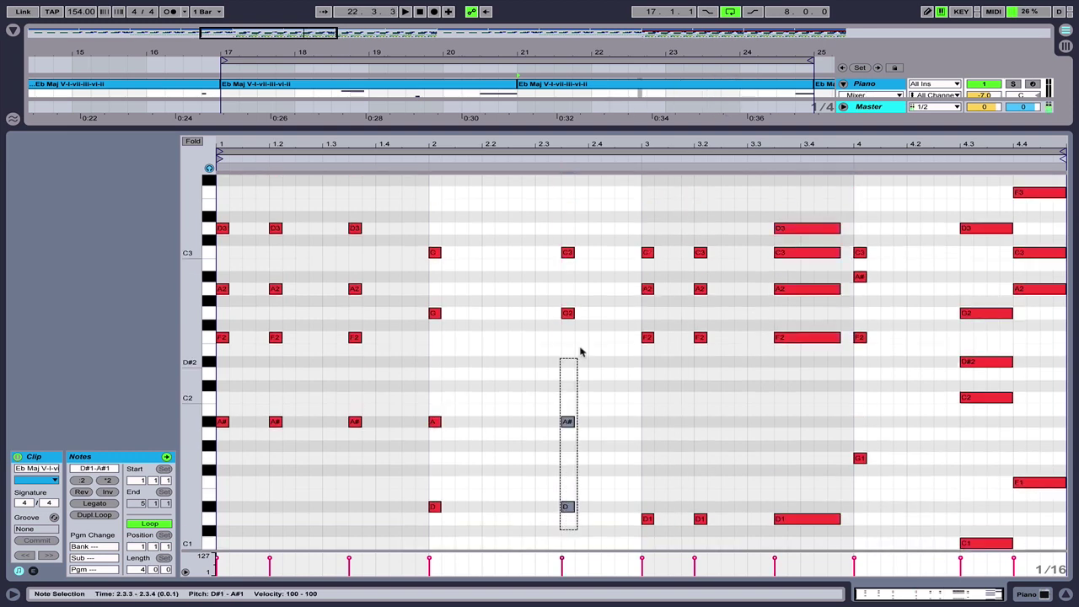
{"action": "key", "text": "shift+Right"}
{"action": "key", "text": "shift+Right"}
{"action": "key", "text": "shift+Right"}
Shorten the chord at 3.3.3 back to a sixteenth note.
{"action": "left_click_drag", "start_coordinate": [747, 209], "coordinate": [826, 530]}
{"action": "key", "text": "shift+Left"}
{"action": "key", "text": "shift+Left"}
Play the piano pattern and raise the top note of the chord at 1.3.3 to F3.
{"action": "key", "text": "space"}
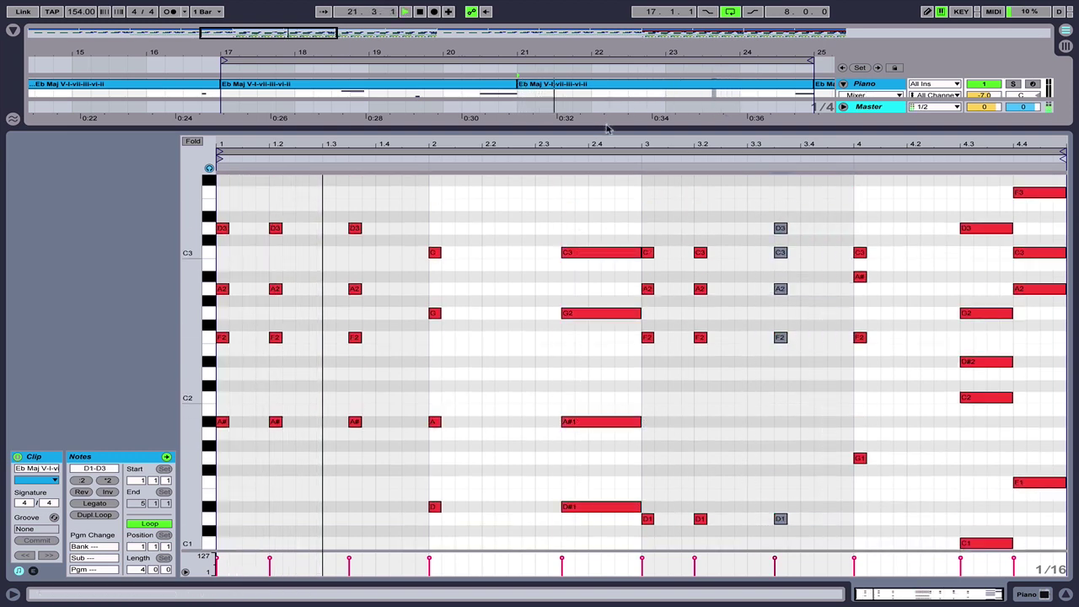
{"action": "left_click", "coordinate": [353, 228]}
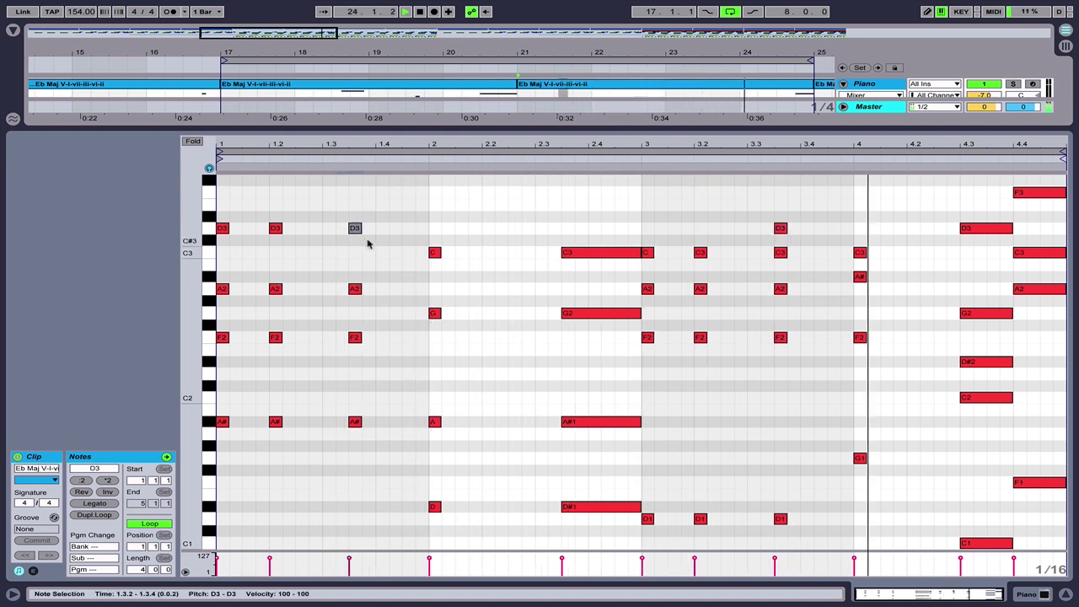
{"action": "key", "text": "Up"}
{"action": "key", "text": "Up"}
{"action": "key", "text": "Up"}
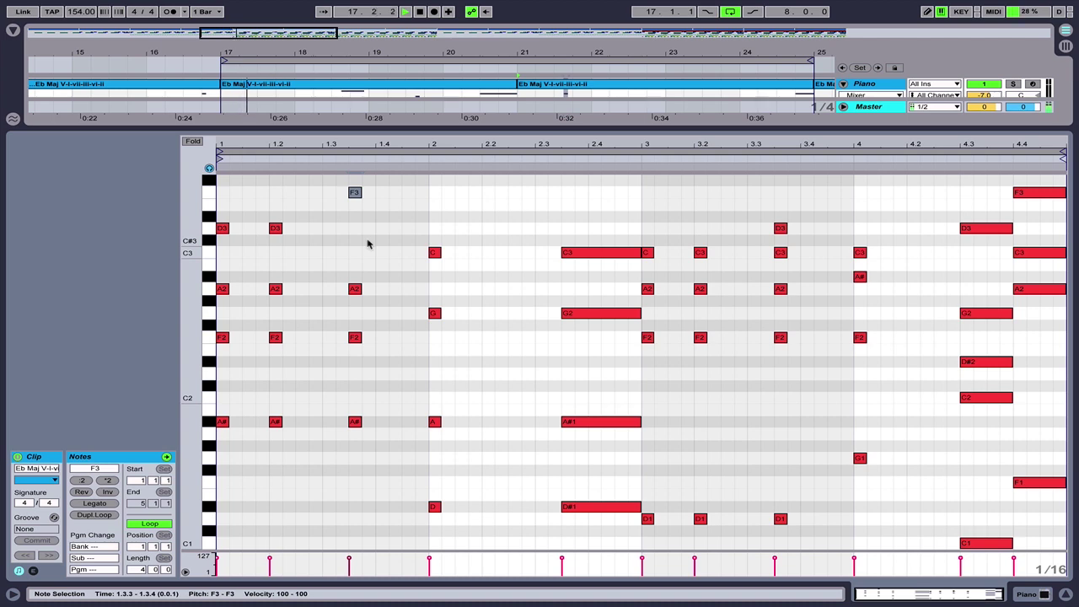
{"action": "key", "text": "space"}
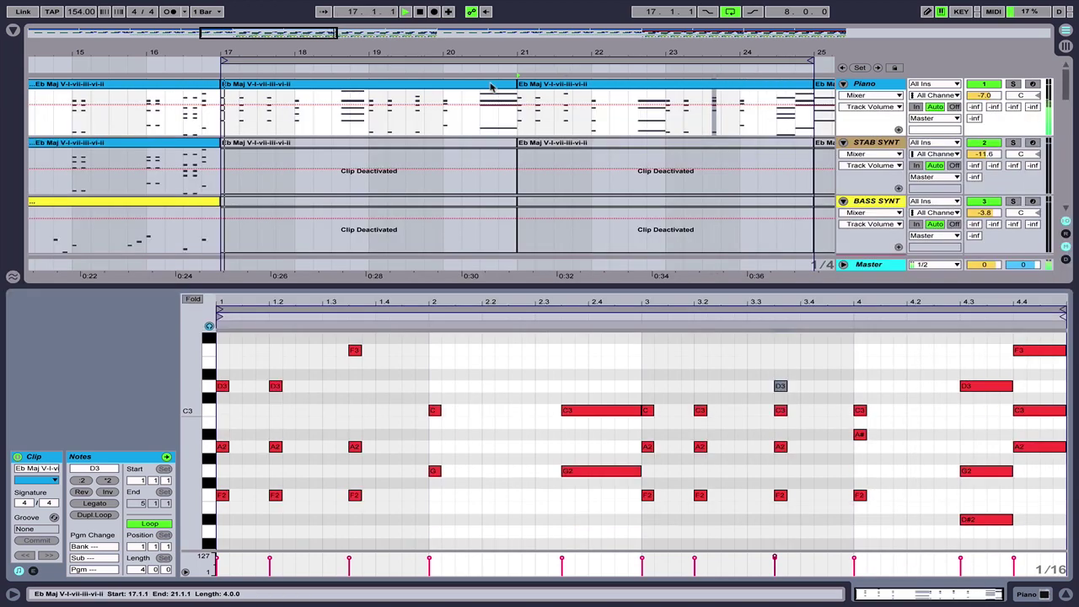
Copy the two piano clips of bars 17 to 24 onto the stab synth track at the same bars.
{"action": "left_click", "coordinate": [491, 85]}
{"action": "left_click", "coordinate": [587, 84], "text": "shift"}
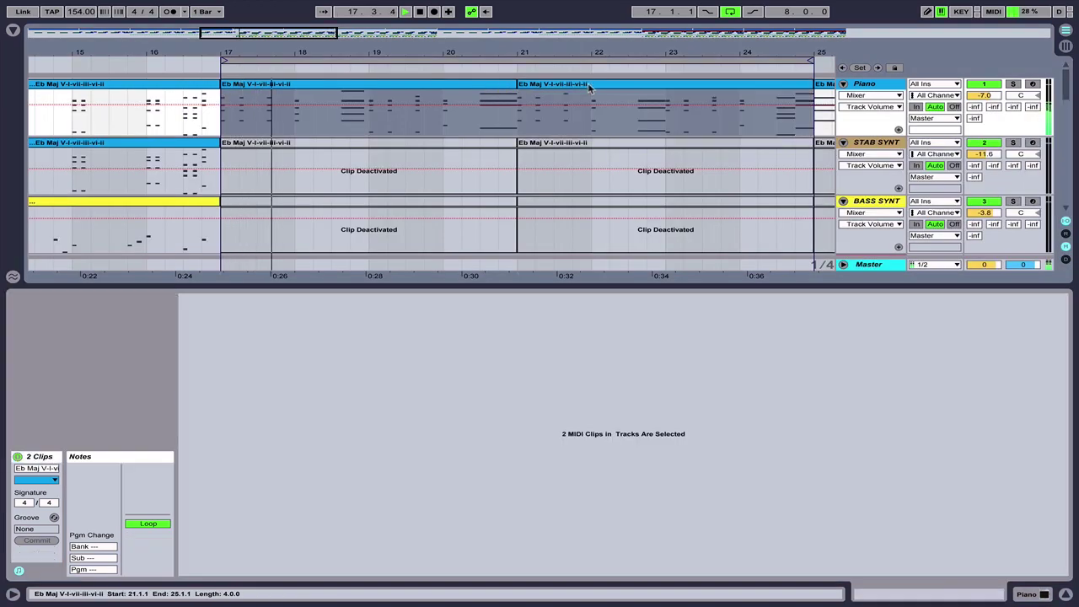
{"action": "left_click_drag", "start_coordinate": [558, 48], "coordinate": [493, 51]}
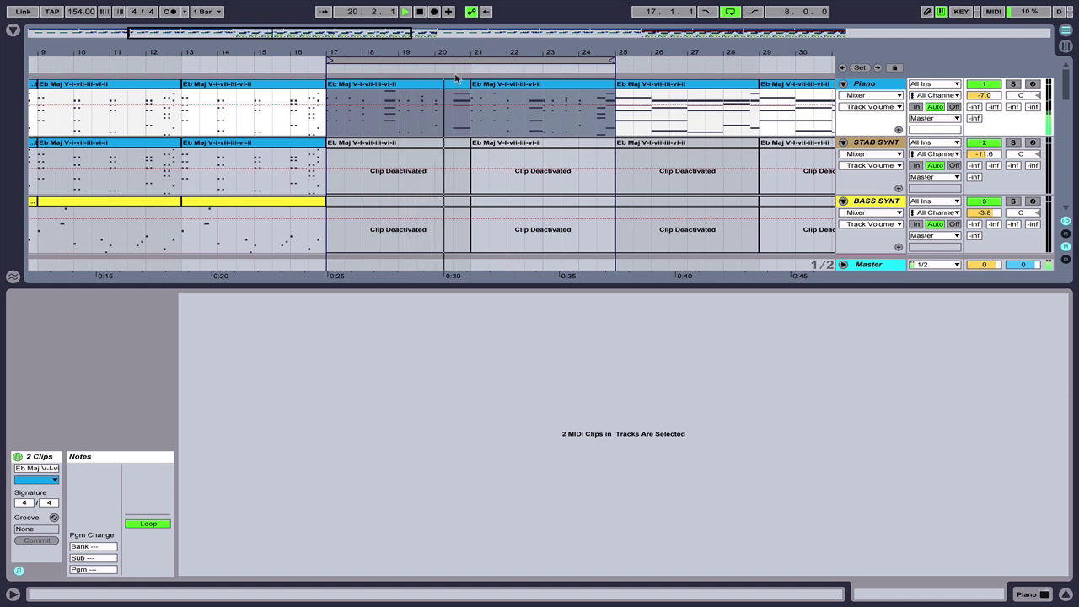
{"action": "left_click_drag", "start_coordinate": [437, 85], "coordinate": [436, 159]}
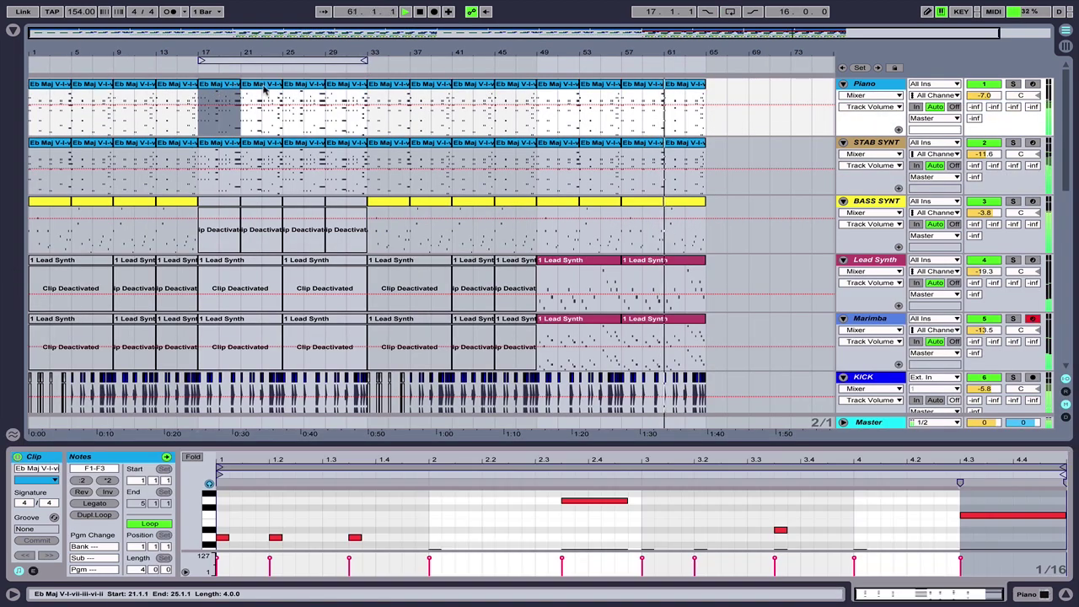
Set aside the piano and stab synth clips of bars 17 to 24 past the end of the arrangement, at bar 65.
{"action": "left_click", "coordinate": [263, 86], "text": "shift"}
{"action": "left_click", "coordinate": [261, 144], "text": "shift"}
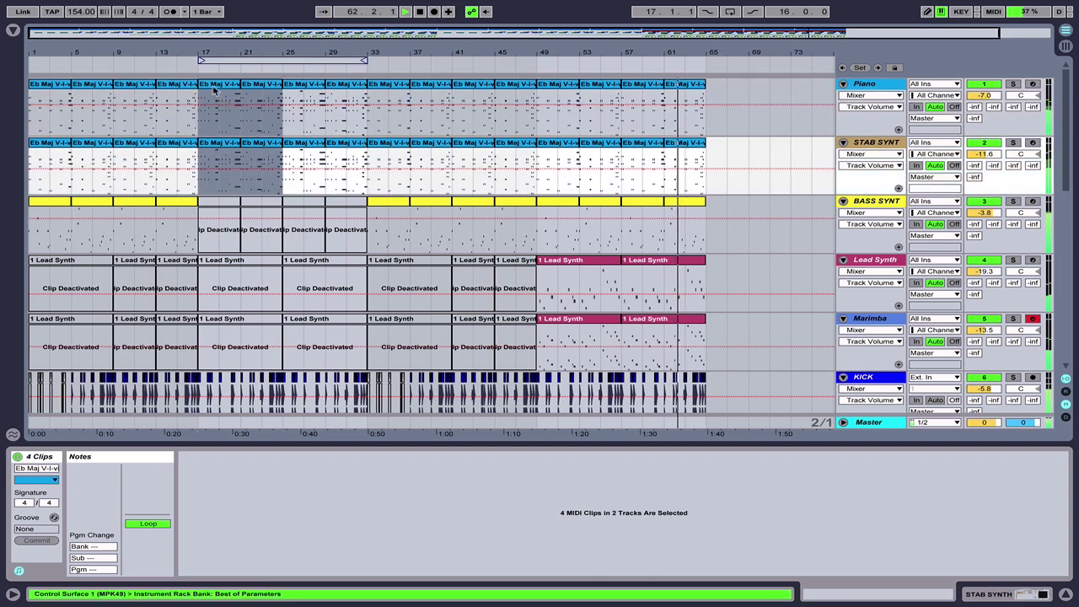
{"action": "left_click_drag", "start_coordinate": [212, 86], "coordinate": [720, 101]}
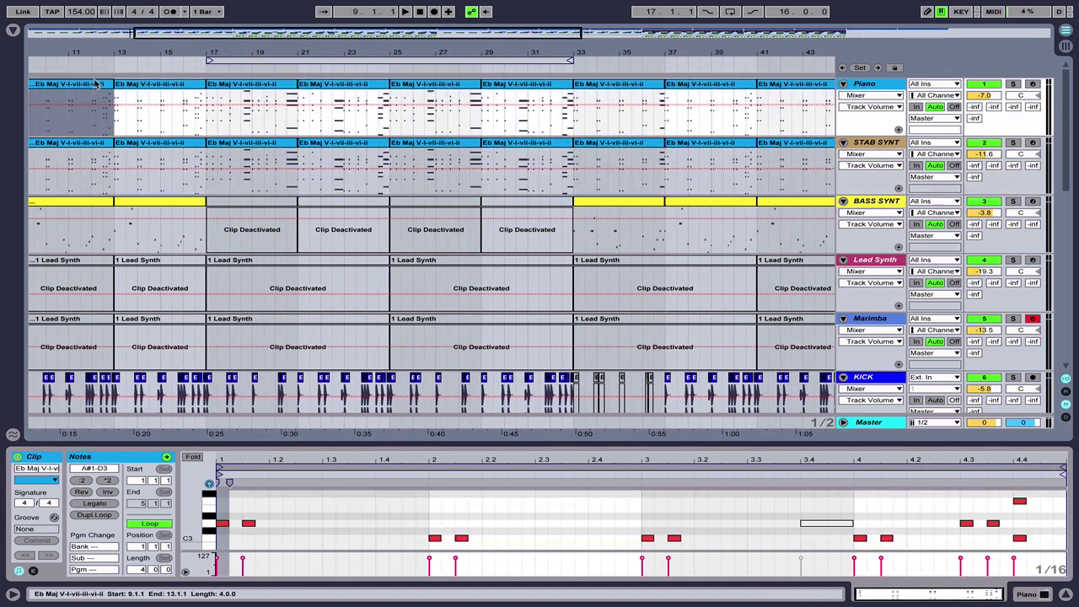
Replace the piano clips in bars 17 to 24 with the chord pattern of bars 9 to 16 and copy them onto the stab synth track.
{"action": "left_click_drag", "start_coordinate": [389, 110], "coordinate": [200, 133]}
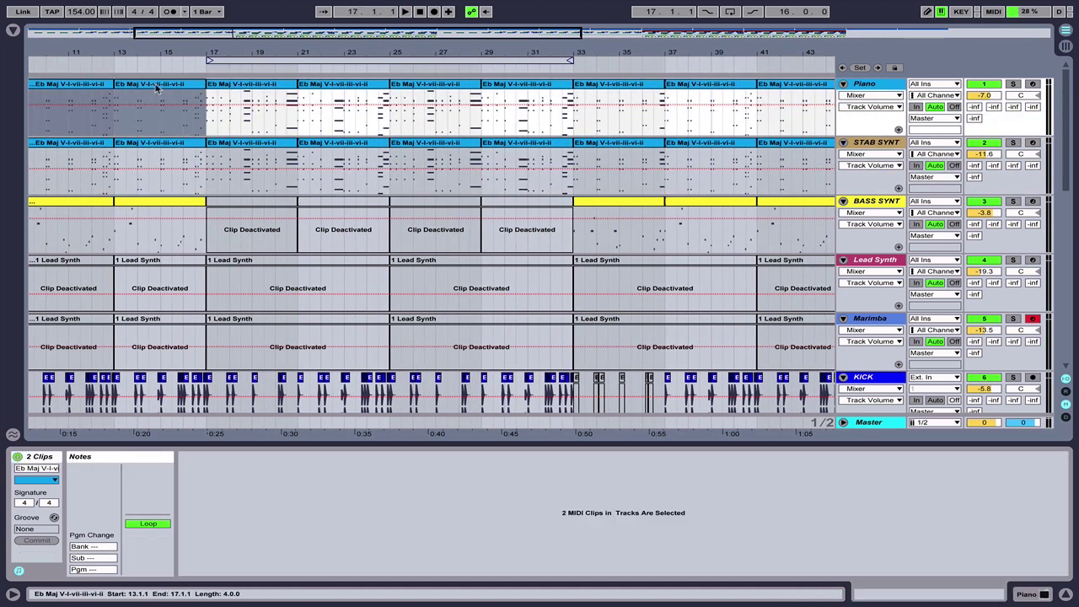
{"action": "left_click_drag", "start_coordinate": [254, 83], "coordinate": [254, 143]}
In the bar 17 piano clip, add the first chord again at 1.4.1, one beat long, with its top note raised to F3.
{"action": "left_click_drag", "start_coordinate": [309, 445], "coordinate": [309, 262]}
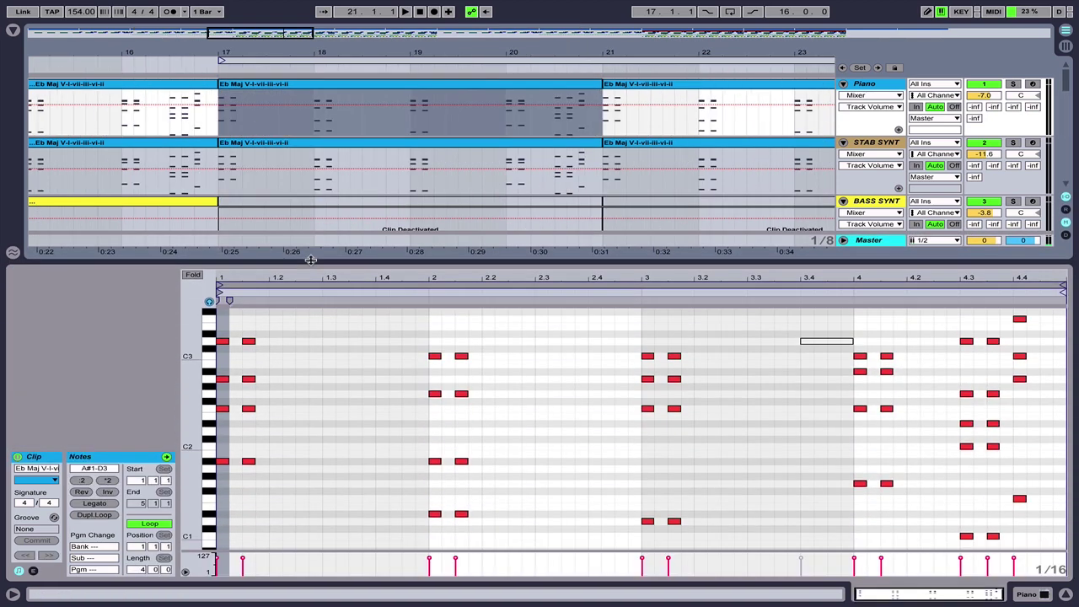
{"action": "left_click_drag", "start_coordinate": [237, 323], "coordinate": [262, 443]}
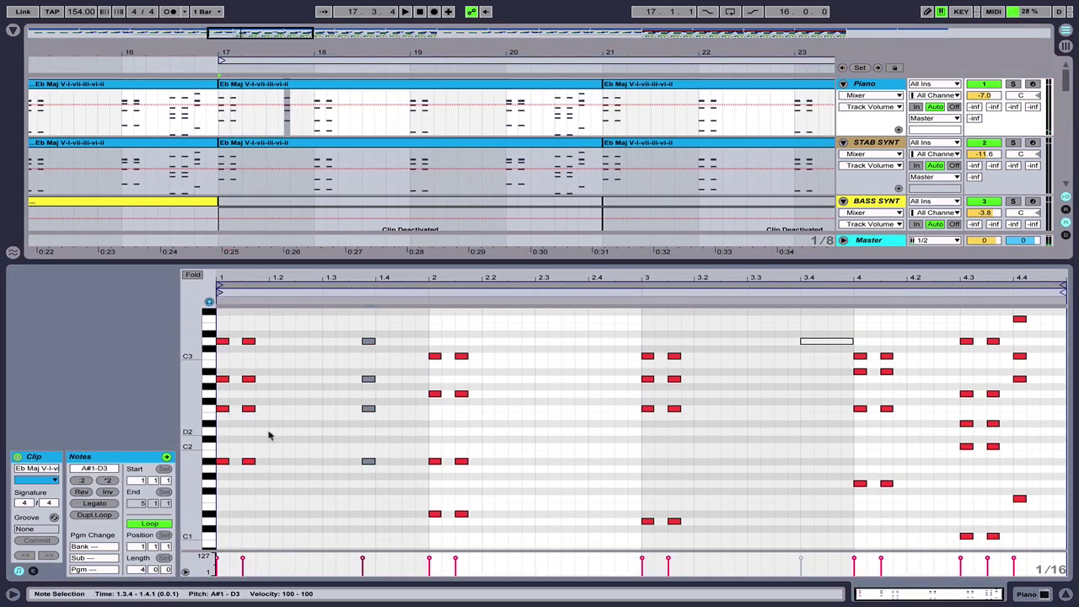
{"action": "left_click_drag", "start_coordinate": [414, 341], "coordinate": [428, 341]}
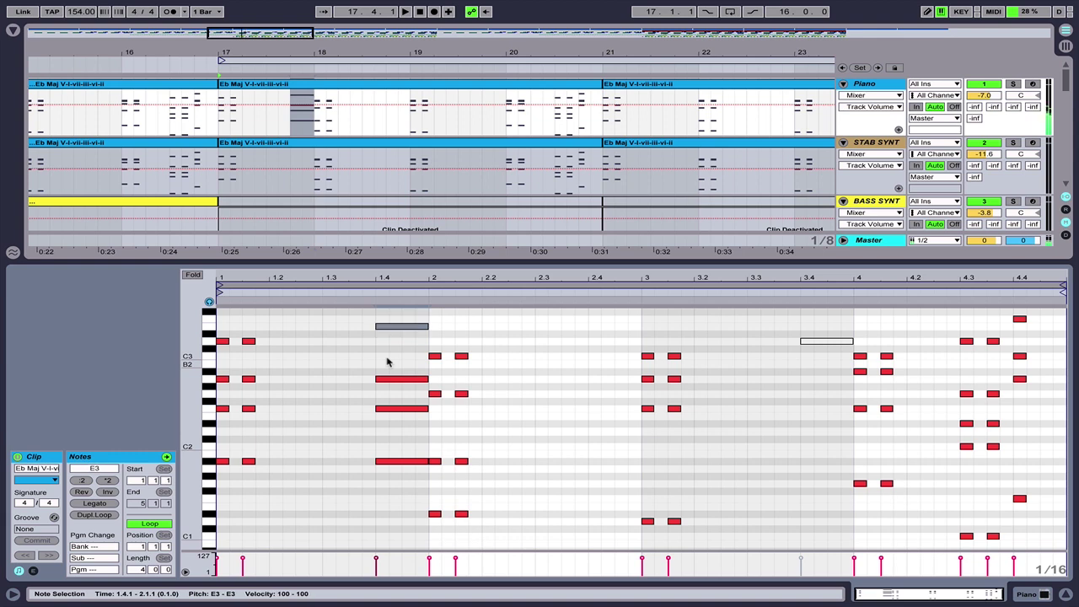
{"action": "key", "text": "Up"}
Copy the bar 3 chord to 3.4.1, lengthen it to one beat and reactivate the muted D3 note there.
{"action": "left_click_drag", "start_coordinate": [666, 330], "coordinate": [689, 525]}
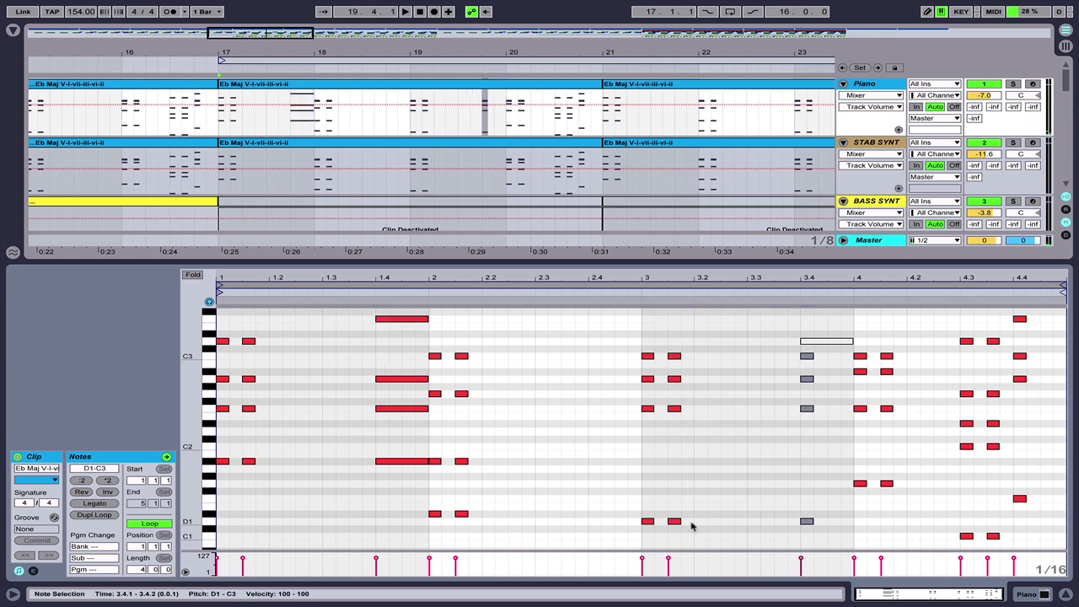
{"action": "key", "text": "shift+Right"}
{"action": "key", "text": "shift+Right"}
{"action": "key", "text": "shift+Right"}
{"action": "left_click_drag", "start_coordinate": [771, 333], "coordinate": [814, 347]}
{"action": "key", "text": "0"}
Delete the repeated chord at 4.3.3 and lengthen the chord at 4.3.1 to one beat.
{"action": "left_click_drag", "start_coordinate": [984, 544], "coordinate": [998, 305]}
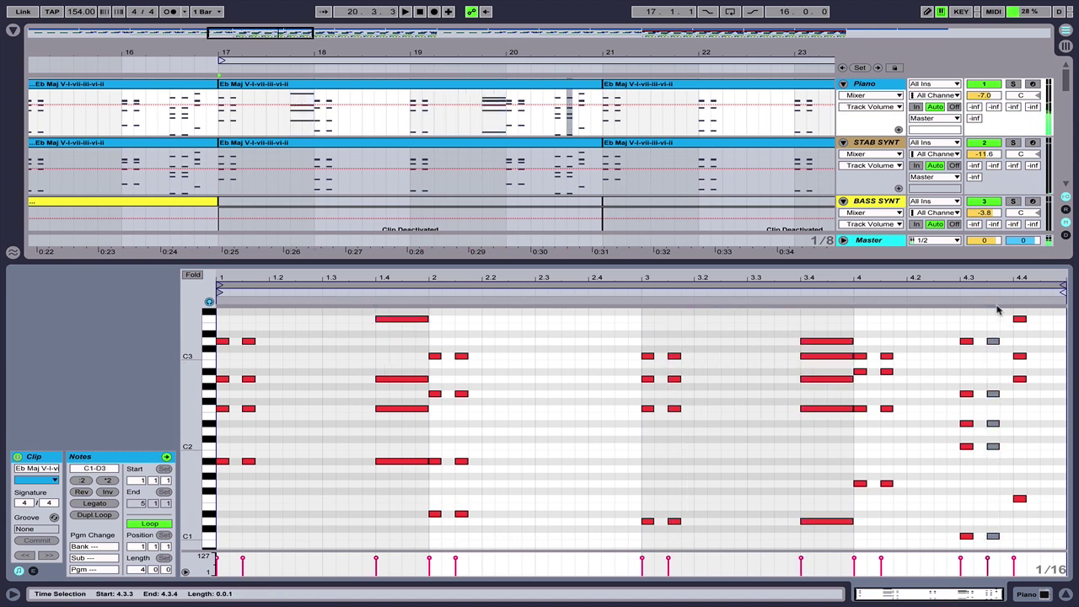
{"action": "key", "text": "Delete"}
{"action": "left_click_drag", "start_coordinate": [962, 541], "coordinate": [967, 456]}
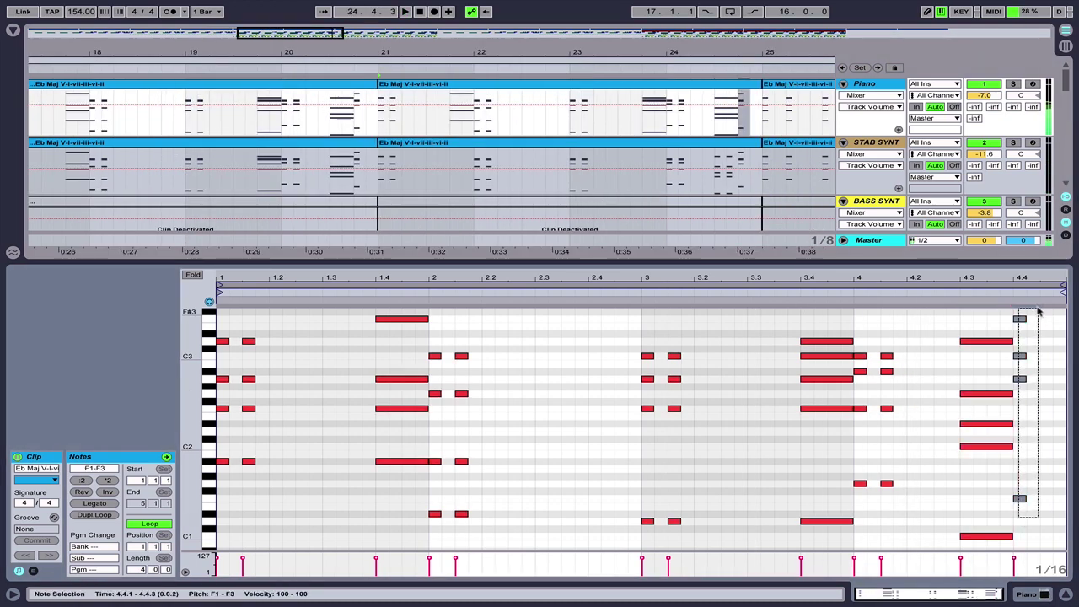
In the bar 21 piano clip, lengthen the final F1–F3 chord at 4.4.1 to one beat and play it.
{"action": "scroll", "coordinate": [1040, 314], "scroll_direction": "down", "scroll_amount": 2}
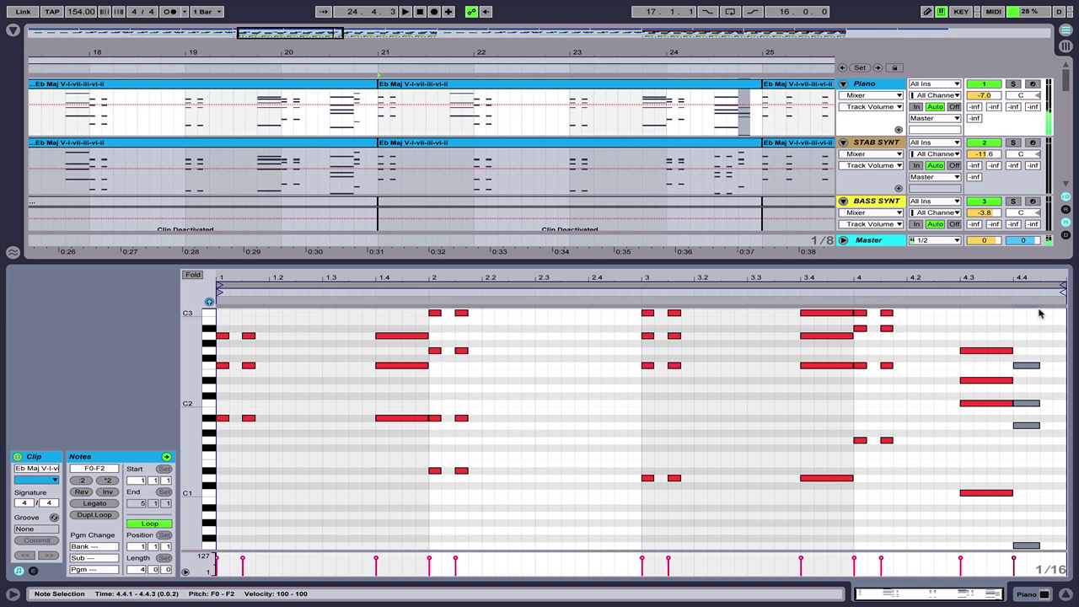
{"action": "key", "text": "shift+Up"}
{"action": "key", "text": "space"}
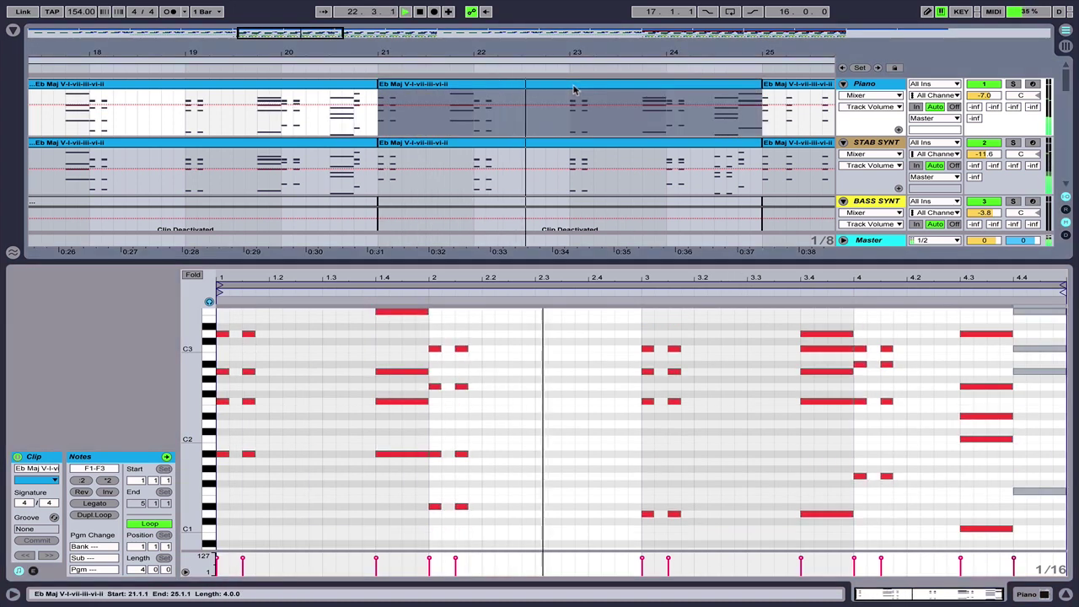
Copy the reworked piano clips onto the stab synth track and duplicate both tracks' bars 17 to 24 onto bars 25 to 32.
{"action": "left_click", "coordinate": [573, 150]}
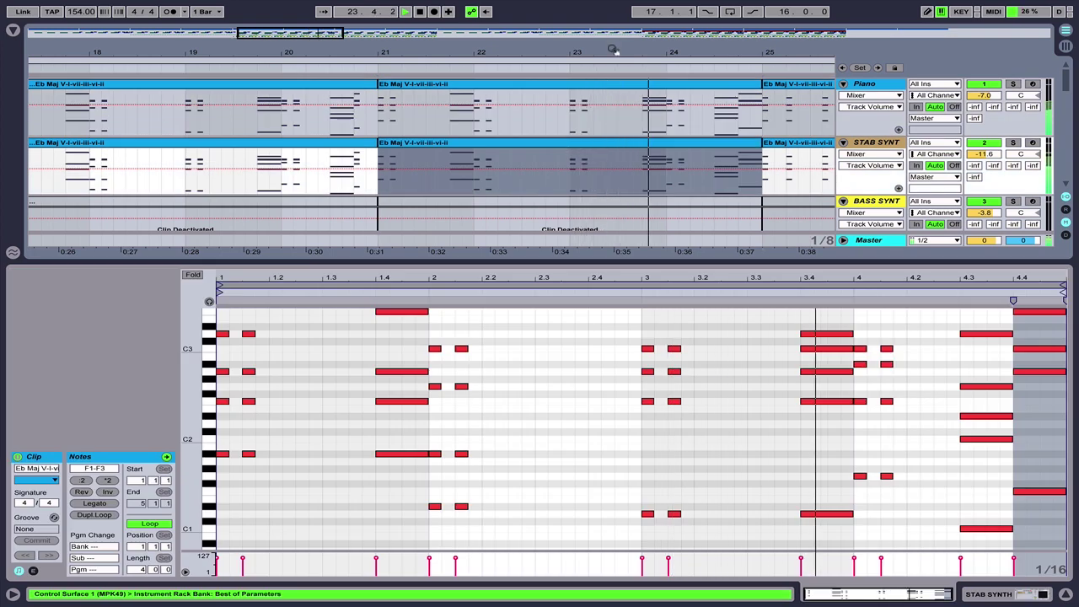
{"action": "left_click_drag", "start_coordinate": [613, 51], "coordinate": [614, 9]}
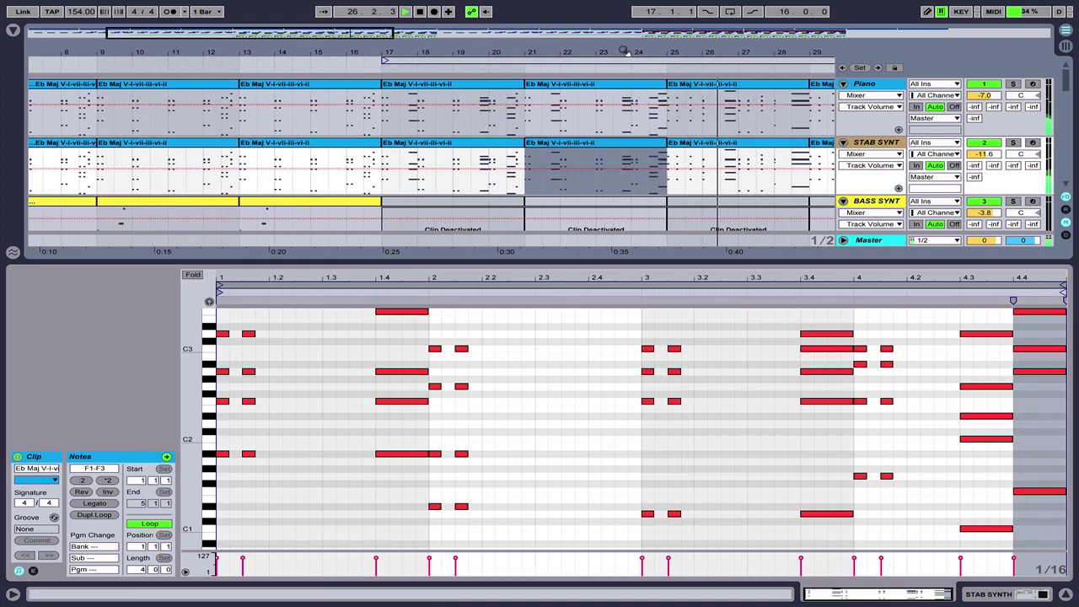
{"action": "left_click_drag", "start_coordinate": [624, 51], "coordinate": [624, 16]}
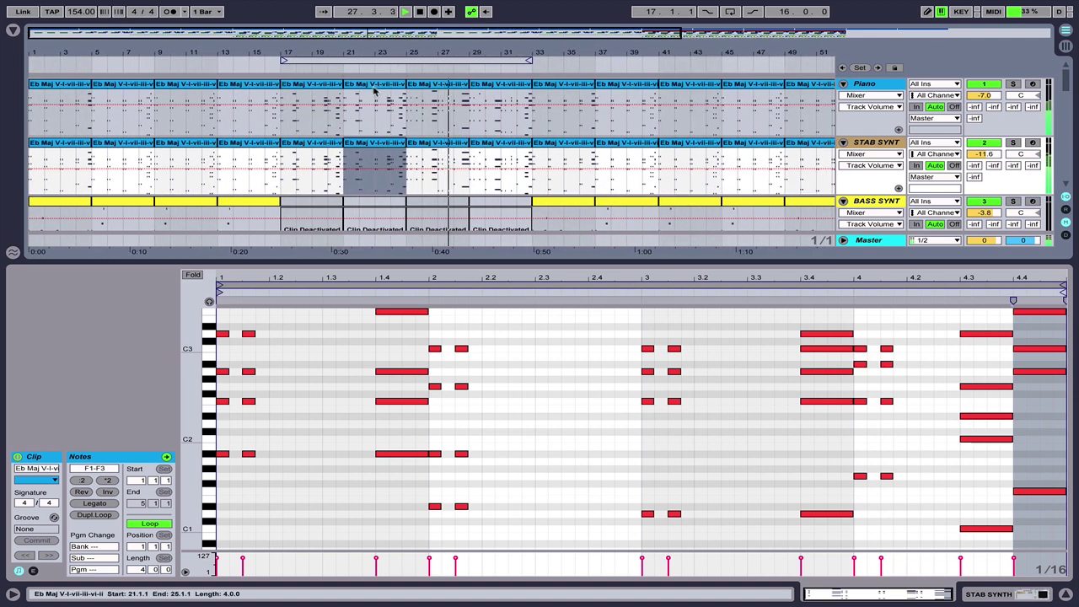
{"action": "left_click", "coordinate": [318, 86], "text": "shift"}
{"action": "key", "text": "super+d"}
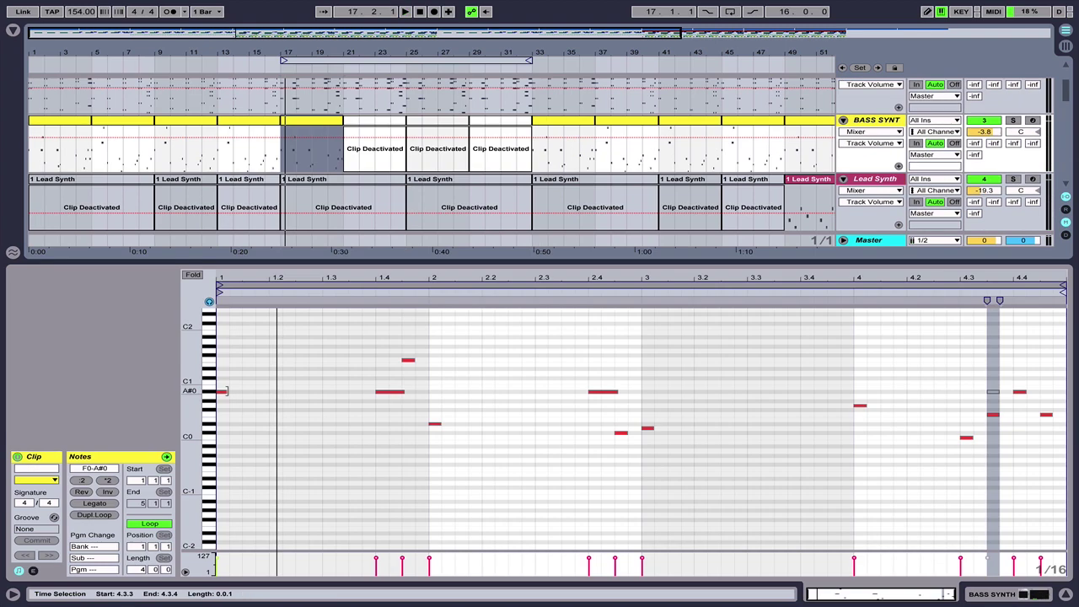
In the bar 17 bass clip, stretch the short notes that start each bar into long sustained notes.
{"action": "left_click_drag", "start_coordinate": [227, 392], "coordinate": [374, 393]}
{"action": "left_click_drag", "start_coordinate": [429, 424], "coordinate": [581, 424]}
{"action": "mouse_move", "coordinate": [649, 428]}
{"action": "left_mouse_down"}
{"action": "mouse_move", "coordinate": [853, 428]}
{"action": "mouse_move", "coordinate": [868, 405]}
{"action": "mouse_move", "coordinate": [946, 405]}
{"action": "left_mouse_up"}
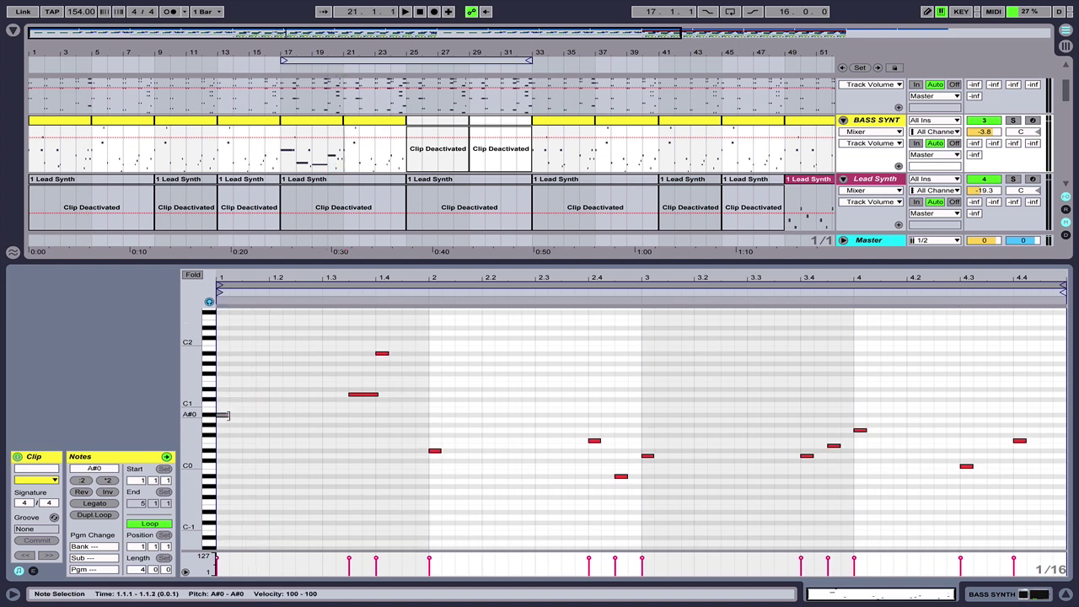
In the bar 21 bass clip, sustain the notes starting each bar and lengthen those at 4.3.1 and 4.4.1 to one beat.
{"action": "left_click_drag", "start_coordinate": [226, 416], "coordinate": [365, 417]}
{"action": "left_click_drag", "start_coordinate": [439, 452], "coordinate": [587, 451]}
{"action": "left_click_drag", "start_coordinate": [643, 455], "coordinate": [787, 455]}
{"action": "left_click_drag", "start_coordinate": [864, 429], "coordinate": [959, 430]}
{"action": "left_click", "coordinate": [968, 465]}
{"action": "left_click", "coordinate": [1020, 440]}
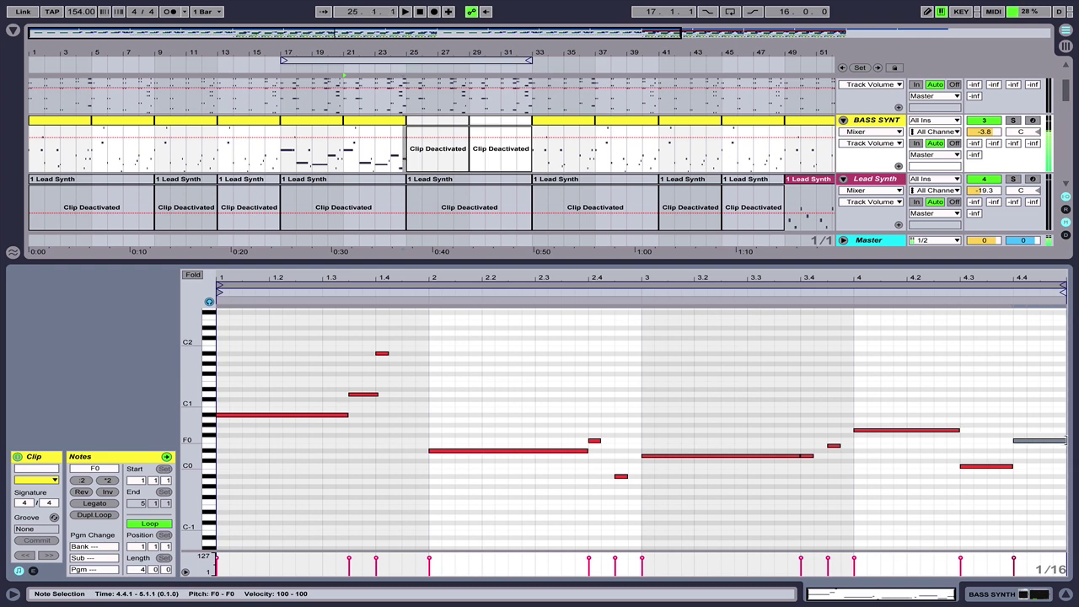
Lengthen the high bass note at 1.4.1 to one beat, copy it to 3.3.1 at A#1 and delete the short notes around 3.4.
{"action": "left_click_drag", "start_coordinate": [387, 353], "coordinate": [789, 384]}
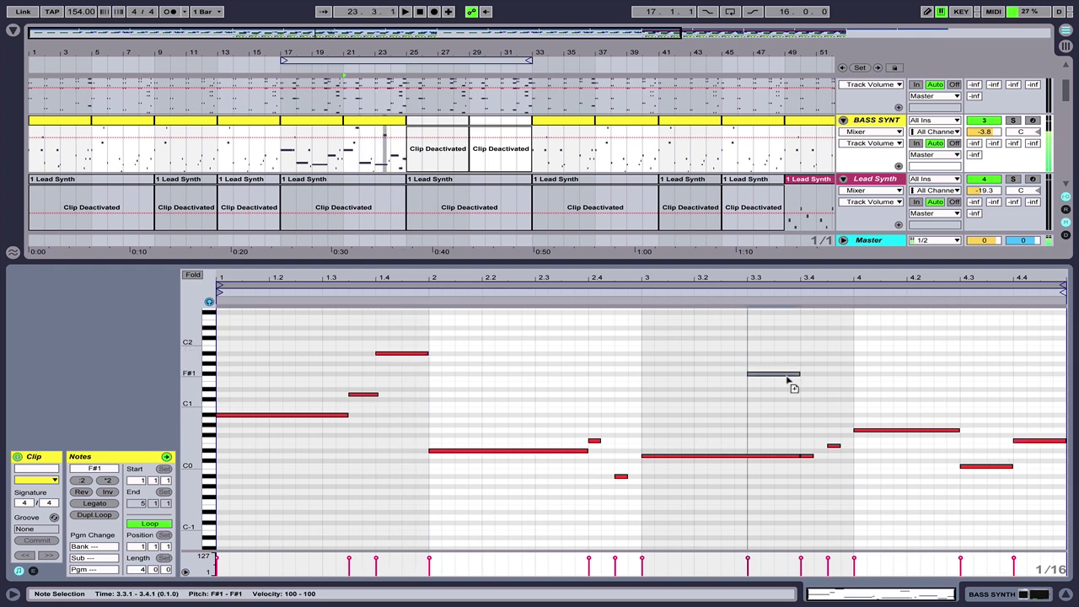
{"action": "mouse_move", "coordinate": [800, 455]}
{"action": "left_mouse_down"}
{"action": "mouse_move", "coordinate": [852, 455]}
{"action": "mouse_move", "coordinate": [837, 449]}
{"action": "left_mouse_up"}
{"action": "key", "text": "Delete"}
{"action": "left_click", "coordinate": [775, 374]}
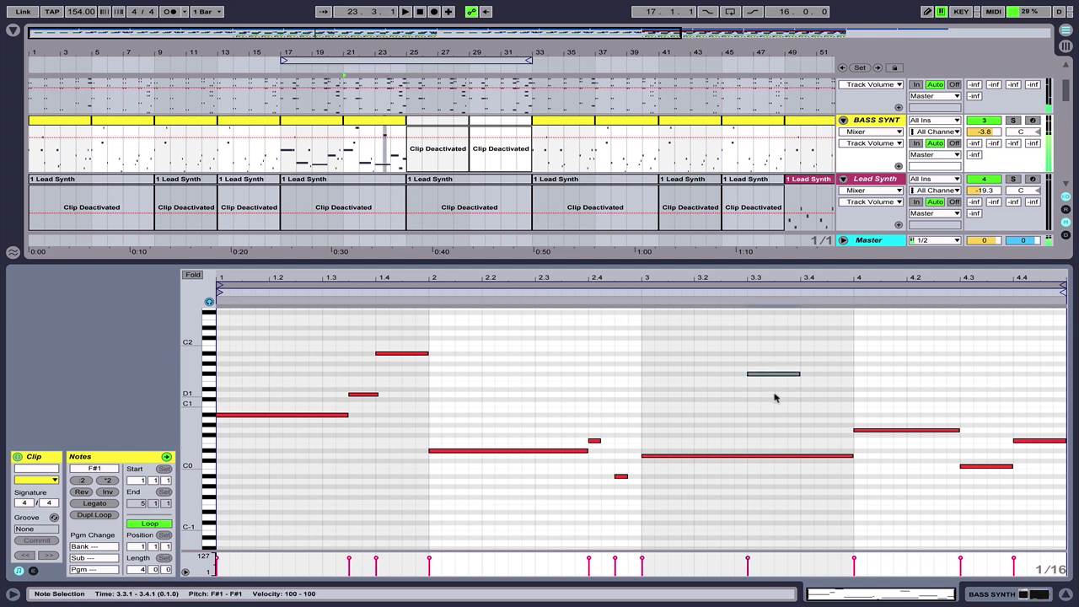
{"action": "key", "text": "Up"}
{"action": "key", "text": "Up"}
{"action": "key", "text": "Up"}
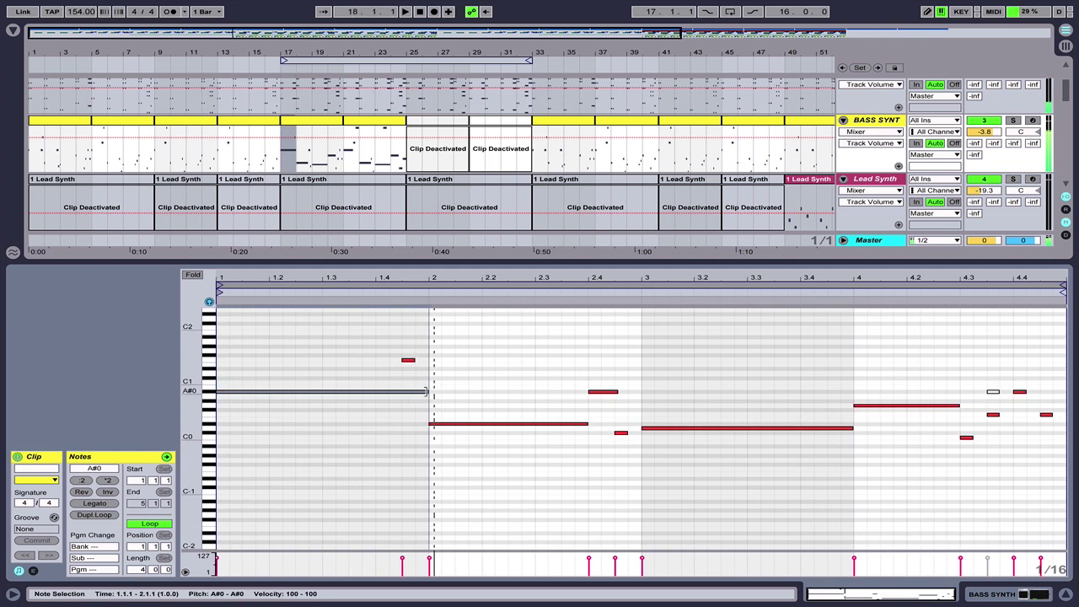
In the bar 17 bass clip, put the high note at 1.4.1 on A#1, extend the D#0 note through bar 2 and play it.
{"action": "left_click", "coordinate": [407, 360]}
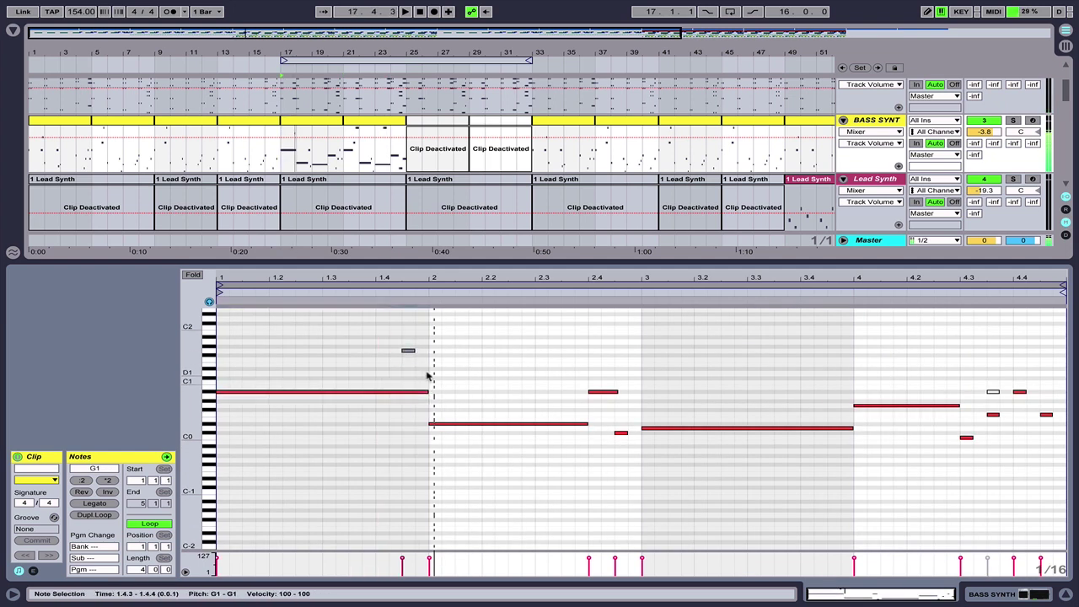
{"action": "key", "text": "space"}
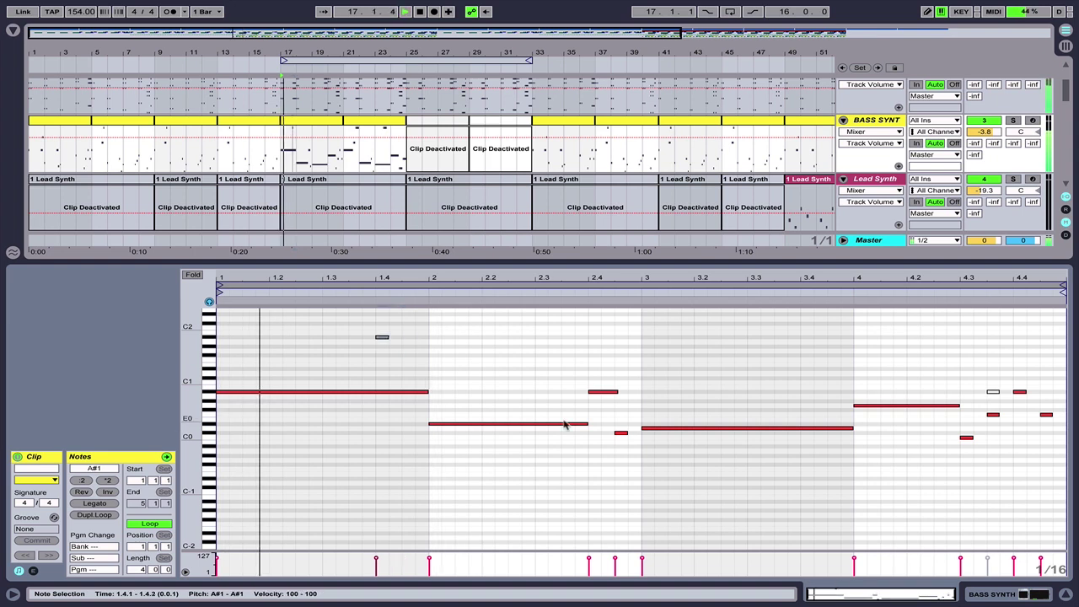
{"action": "key", "text": "shift+Right"}
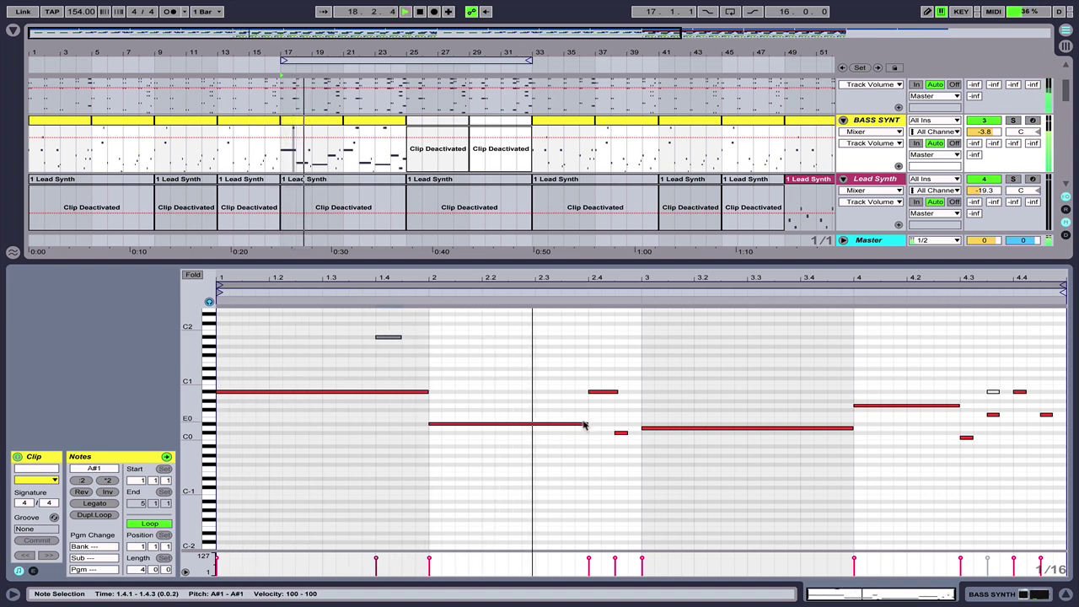
{"action": "left_click_drag", "start_coordinate": [583, 424], "coordinate": [642, 422]}
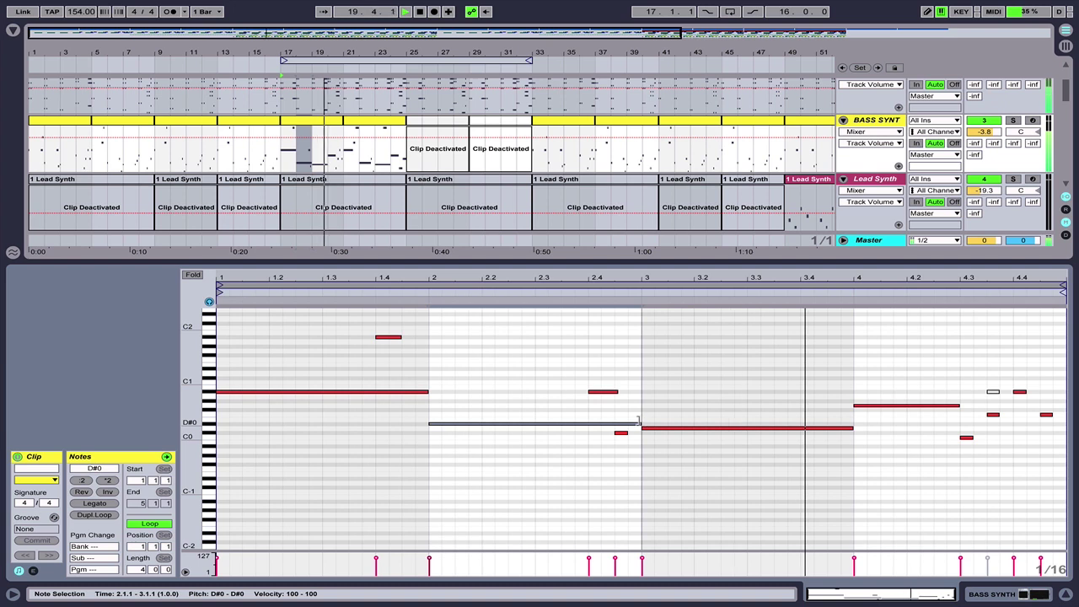
{"action": "left_click", "coordinate": [318, 121]}
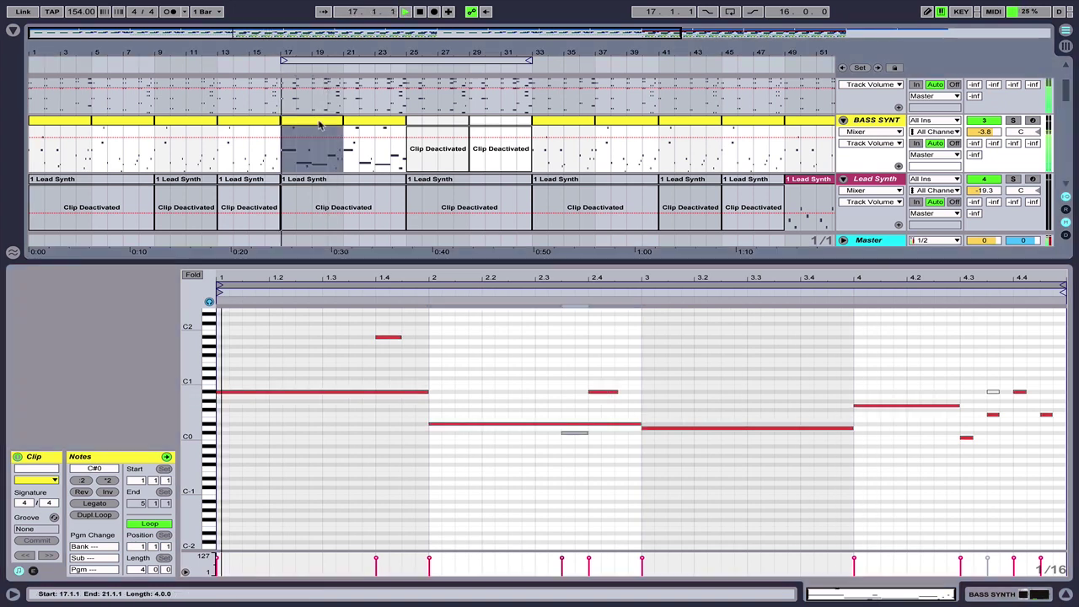
{"action": "key", "text": "space"}
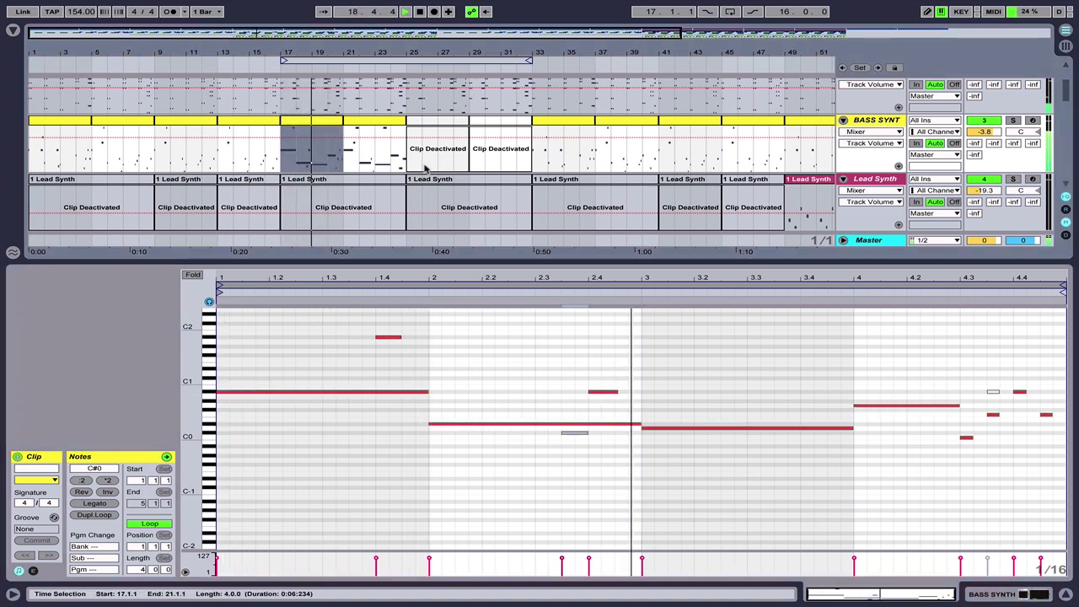
{"action": "left_click", "coordinate": [573, 433]}
{"action": "left_click", "coordinate": [573, 433]}
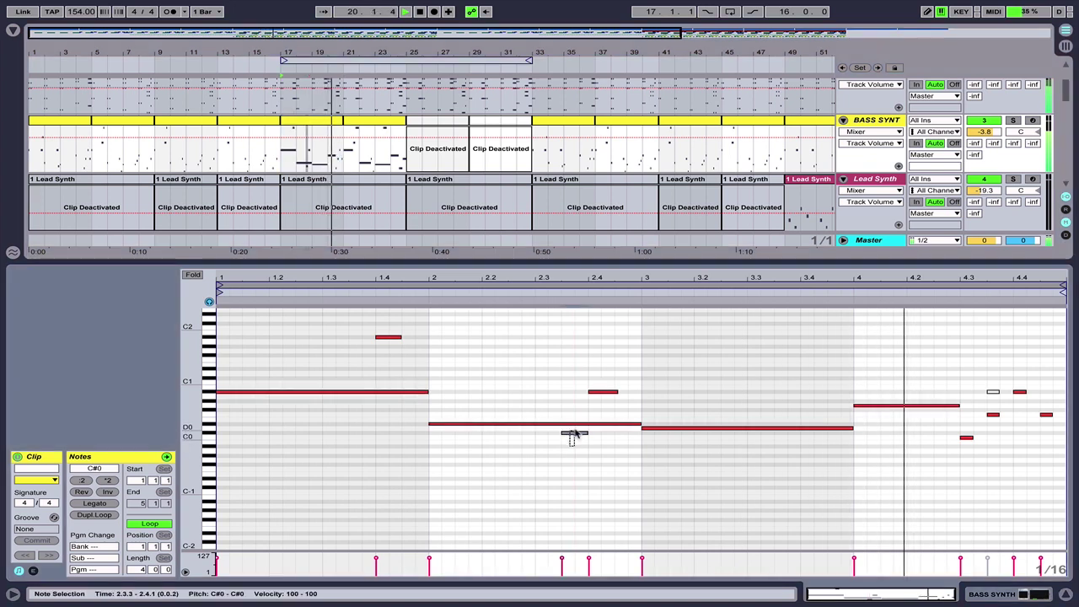
{"action": "left_click", "coordinate": [576, 424], "text": "shift"}
{"action": "key", "text": "Delete"}
{"action": "key", "text": "super+z"}
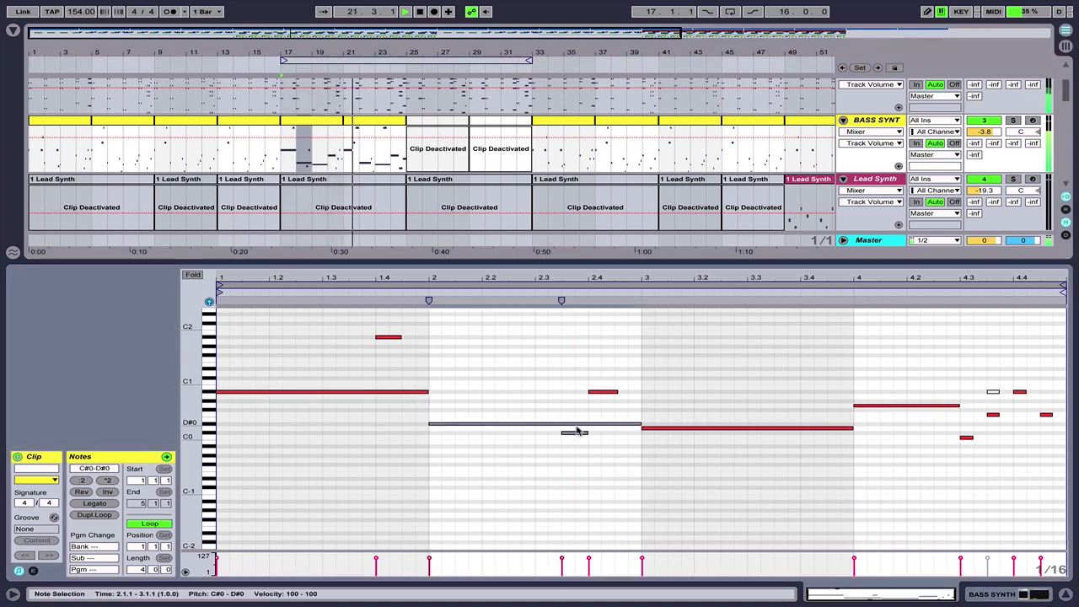
Delete the C#0 bass note at 2.3.3 and duplicate the two bass clips of bars 17 to 24 onto bars 25 to 32.
{"action": "left_click_drag", "start_coordinate": [564, 457], "coordinate": [576, 433]}
{"action": "key", "text": "Delete"}
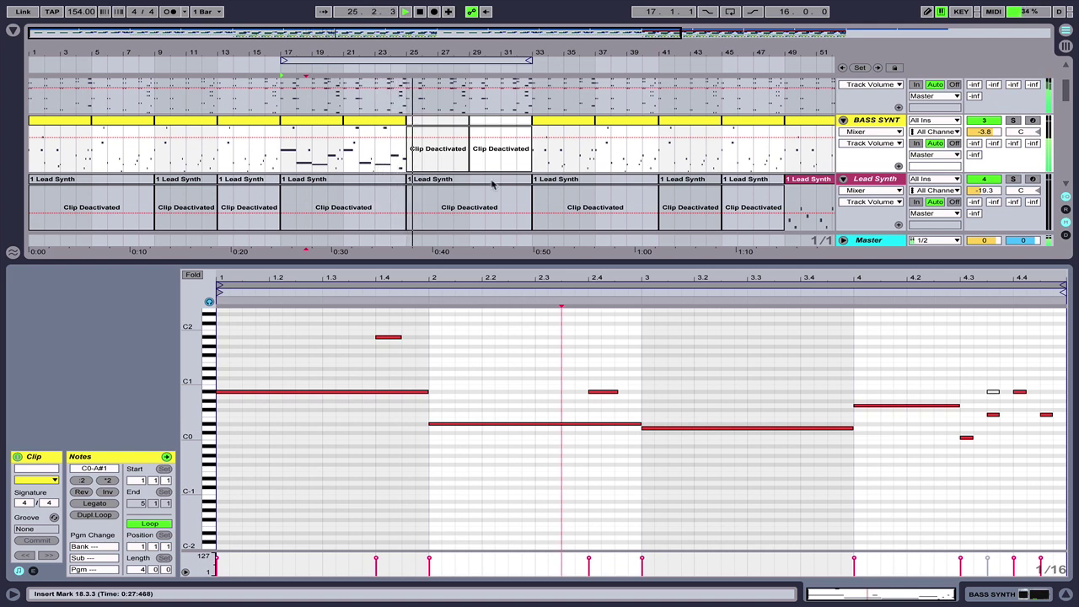
{"action": "left_click", "coordinate": [320, 121]}
{"action": "left_click", "coordinate": [377, 124], "text": "shift"}
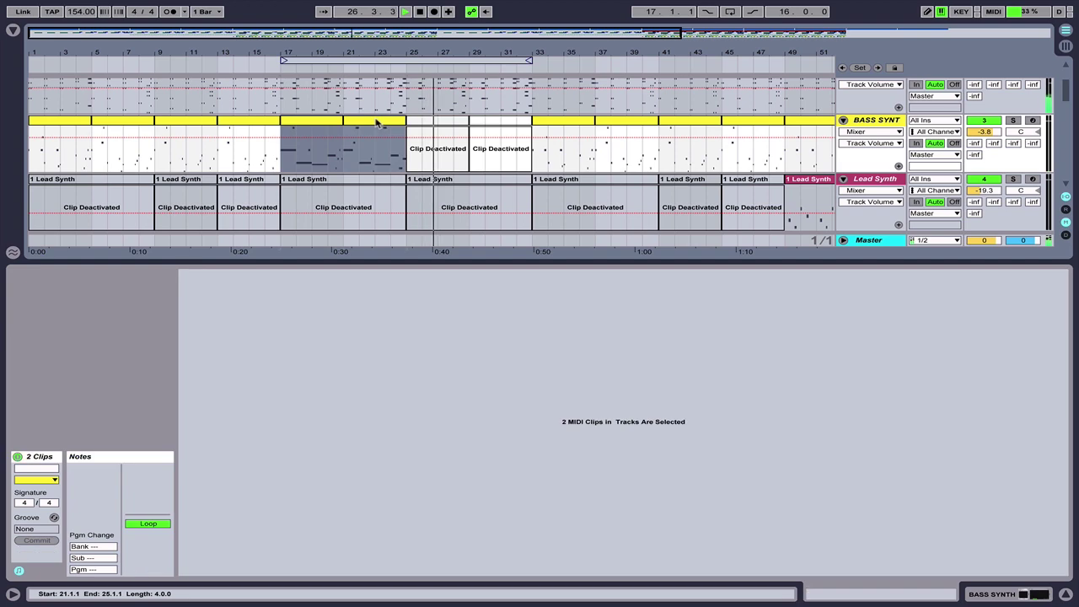
{"action": "key", "text": "ctrl+d"}
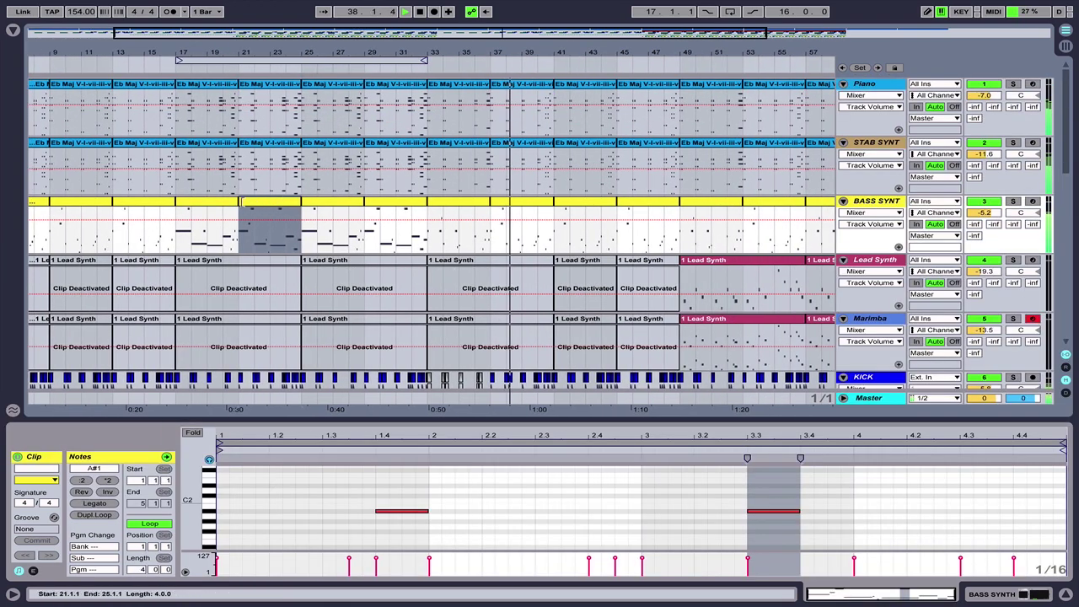
Copy the four bass clips of bars 17 to 32 to the lead section starting at bar 49.
{"action": "left_click", "coordinate": [216, 203]}
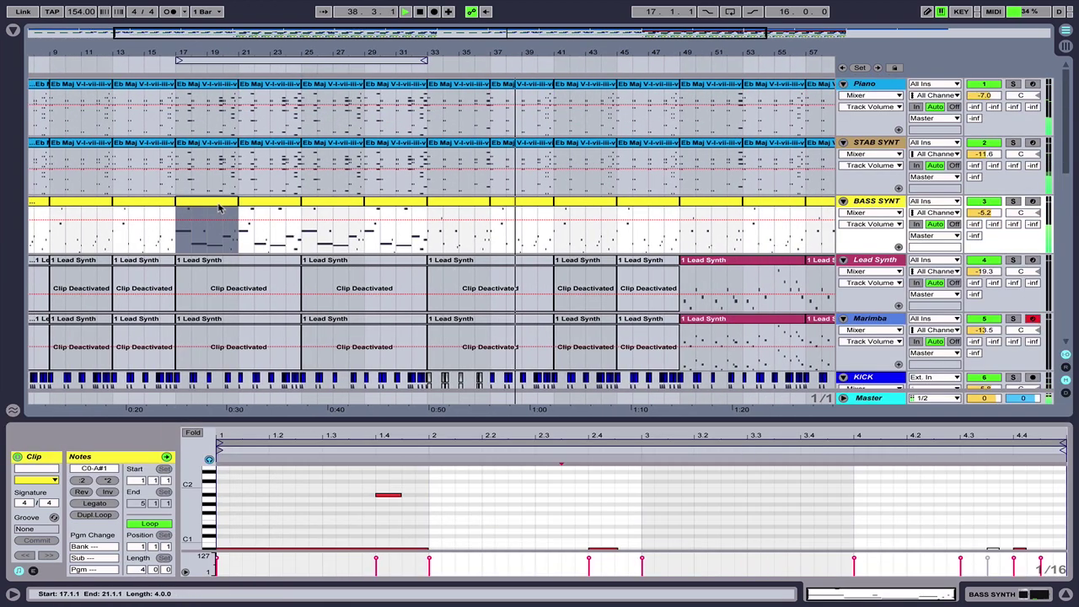
{"action": "left_click", "coordinate": [397, 203], "text": "shift"}
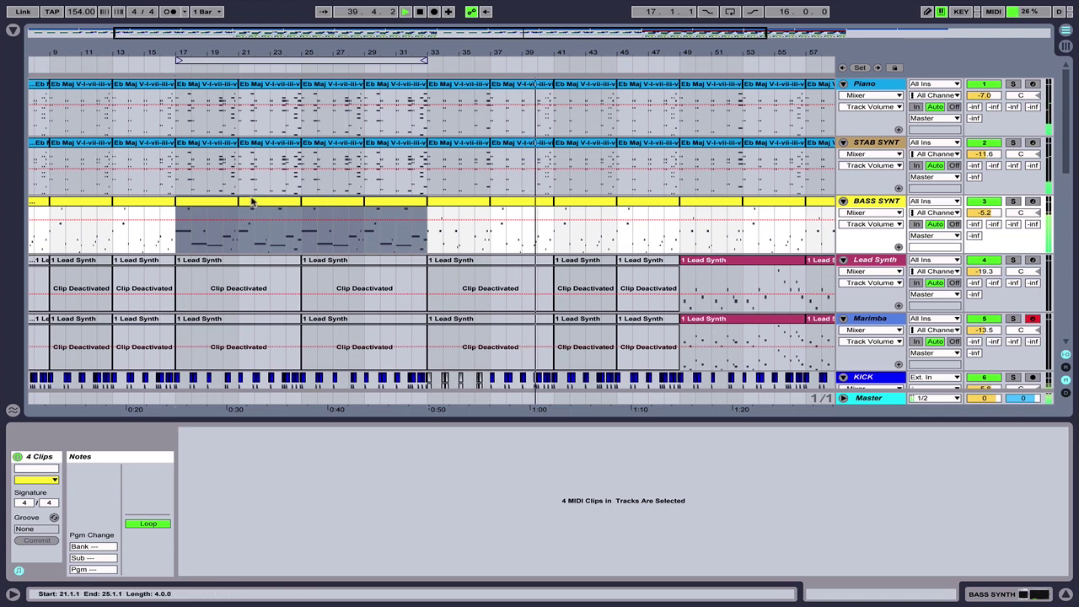
{"action": "left_click_drag", "start_coordinate": [250, 203], "coordinate": [758, 223]}
Copy the eight piano and stab synth clips of bars 17 to 32 to bar 49.
{"action": "left_click_drag", "start_coordinate": [497, 49], "coordinate": [401, 51]}
{"action": "left_click", "coordinate": [211, 88]}
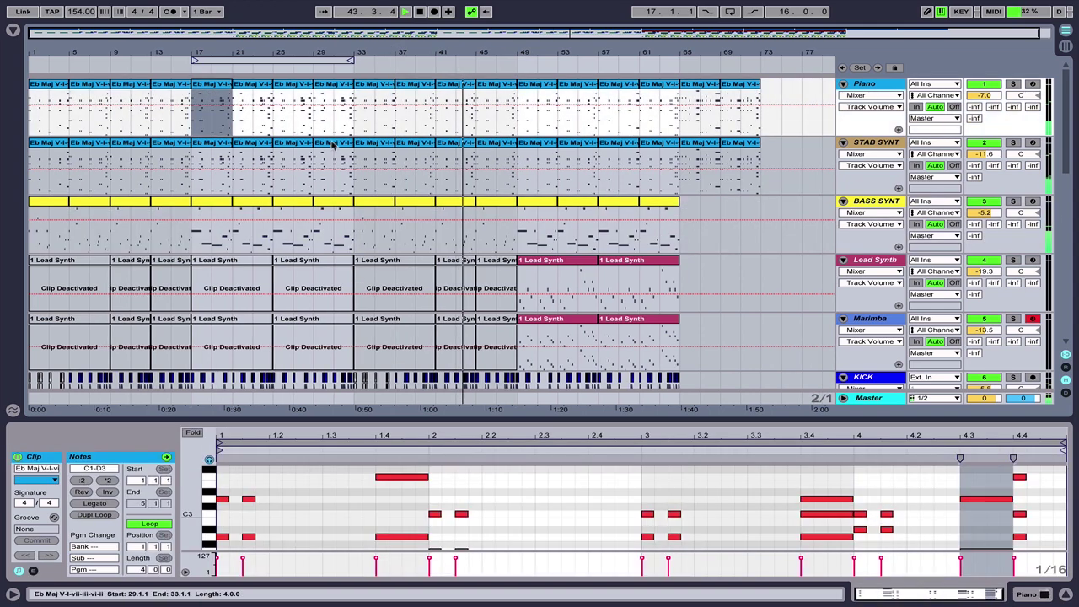
{"action": "left_click", "coordinate": [343, 148], "text": "shift"}
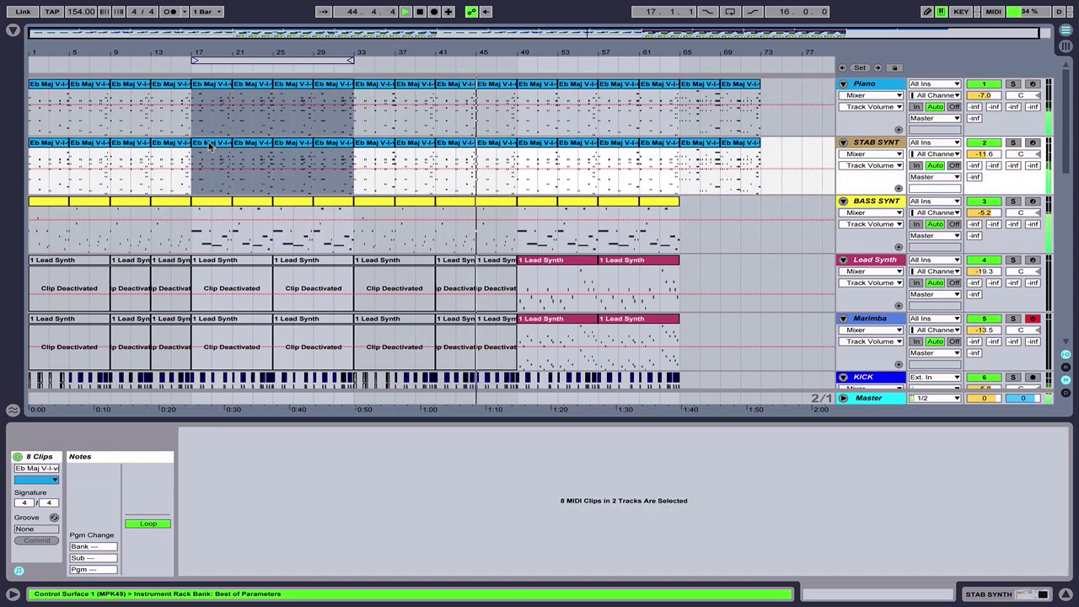
{"action": "left_click_drag", "start_coordinate": [211, 145], "coordinate": [525, 157]}
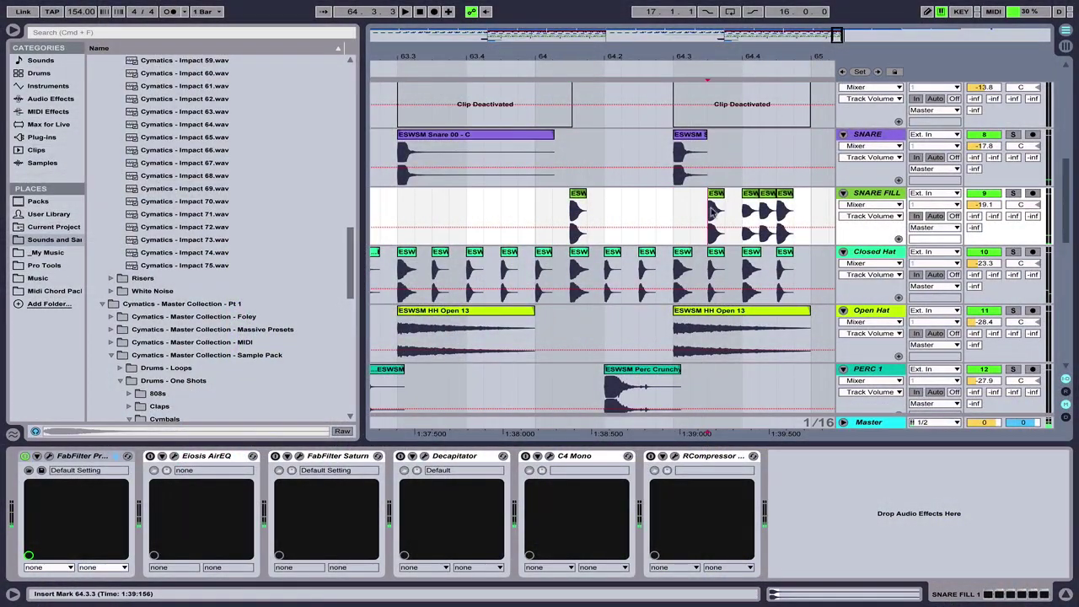
Consolidate the snare fill hits from 64.3.3 to 65.1.1 into a single clip.
{"action": "left_click_drag", "start_coordinate": [711, 211], "coordinate": [809, 215]}
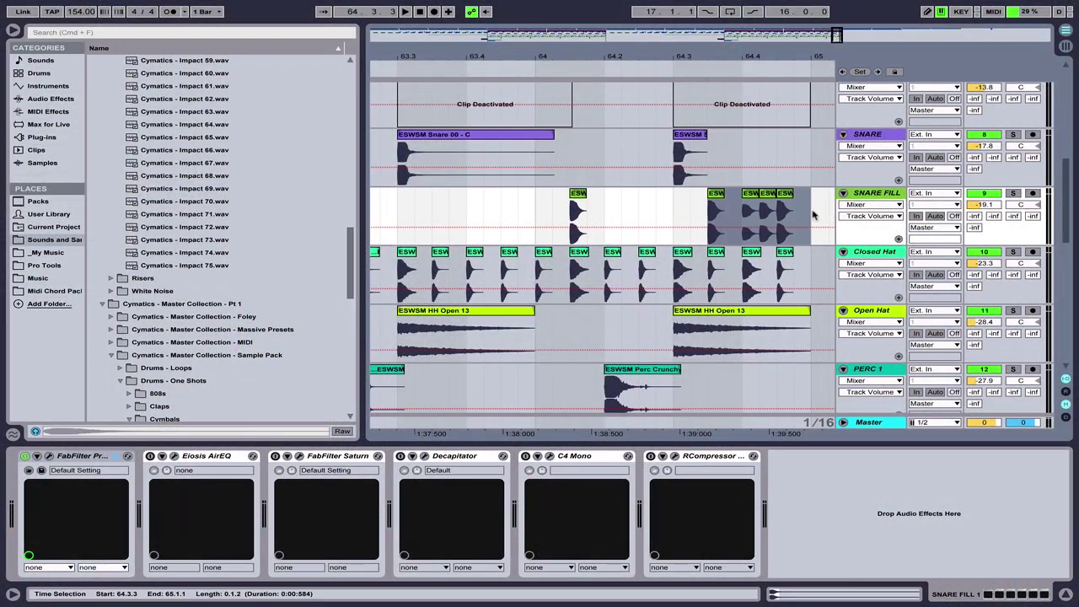
{"action": "key", "text": "super+j"}
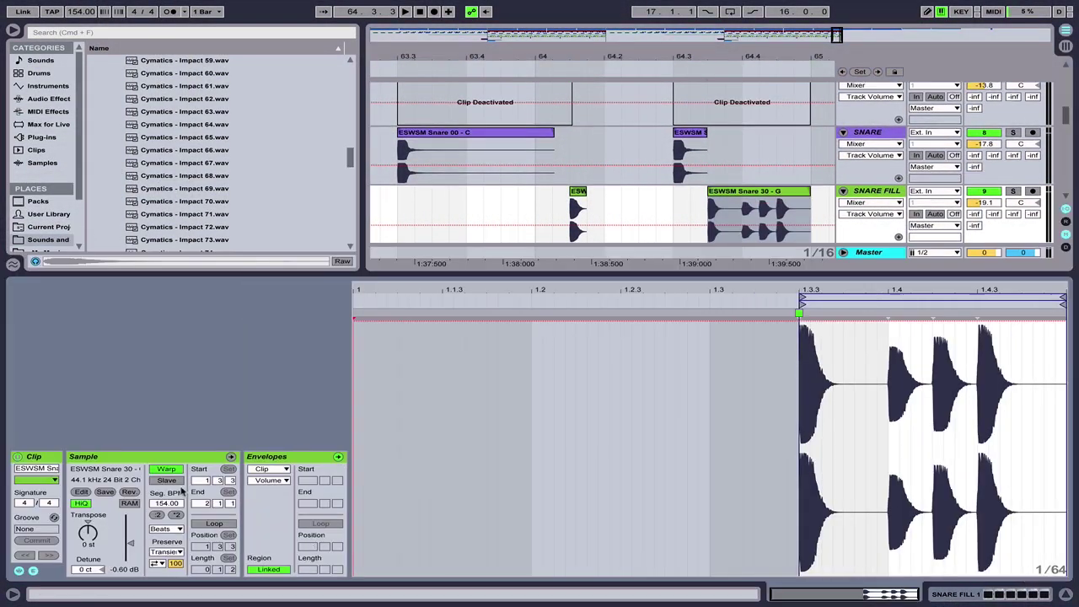
Shape a transposition envelope in the snare fill clip at 64.3.3 so its pitch falls across the hits, and audition it.
{"action": "left_click", "coordinate": [266, 481]}
{"action": "left_click", "coordinate": [265, 501]}
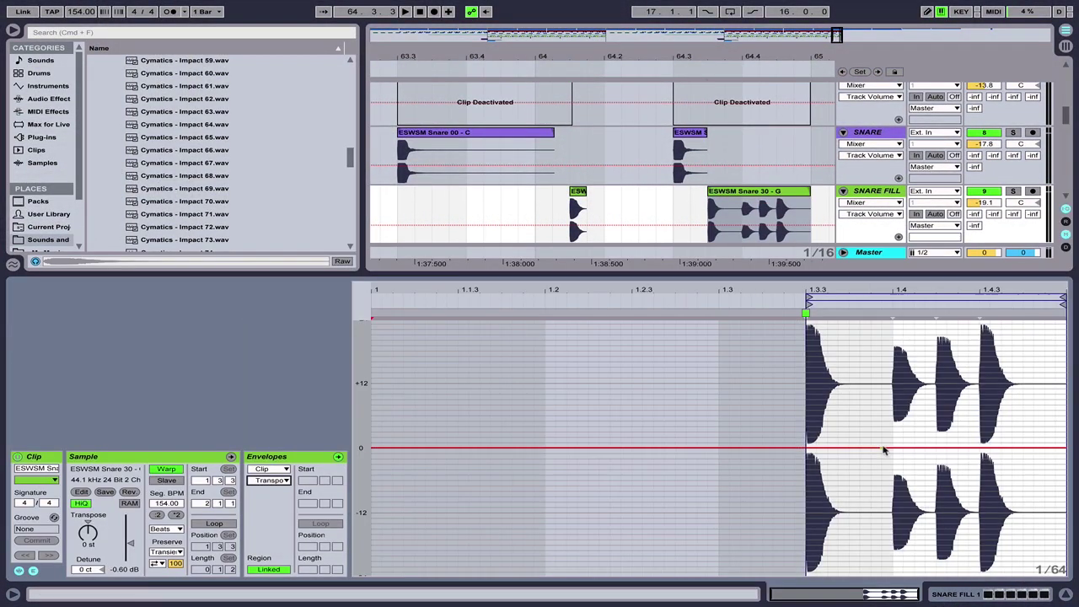
{"action": "left_click_drag", "start_coordinate": [889, 447], "coordinate": [1066, 512]}
{"action": "left_click_drag", "start_coordinate": [845, 447], "coordinate": [805, 428]}
{"action": "key", "text": "space"}
{"action": "key", "text": "space"}
{"action": "left_click", "coordinate": [678, 207]}
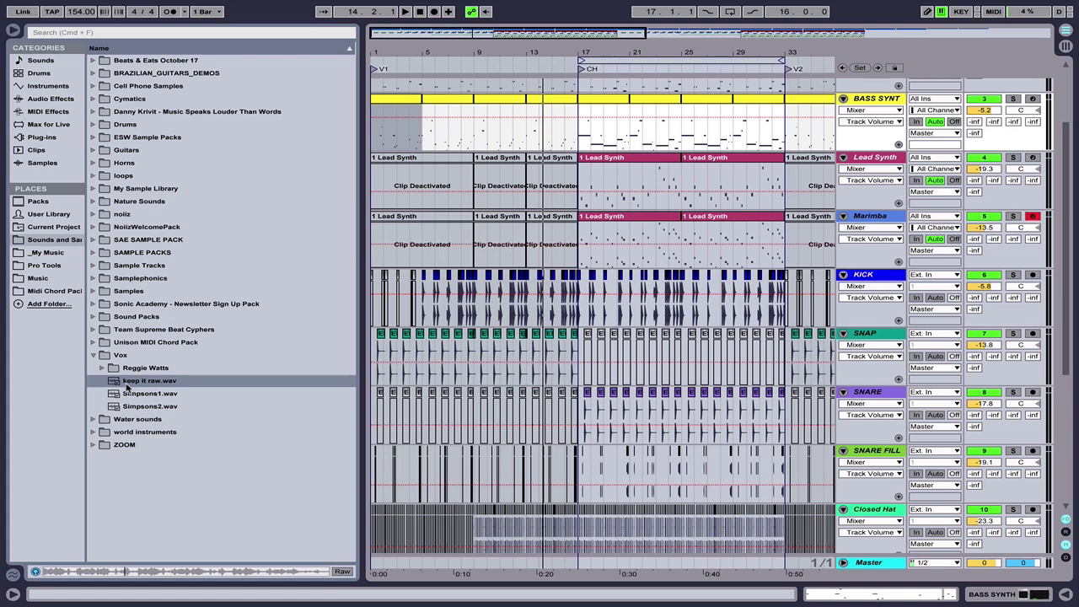
Place the keep it raw.wav vocal sample on a new audio track at 17.1.1, solo the track and listen for a usable shout.
{"action": "left_click_drag", "start_coordinate": [127, 383], "coordinate": [568, 516]}
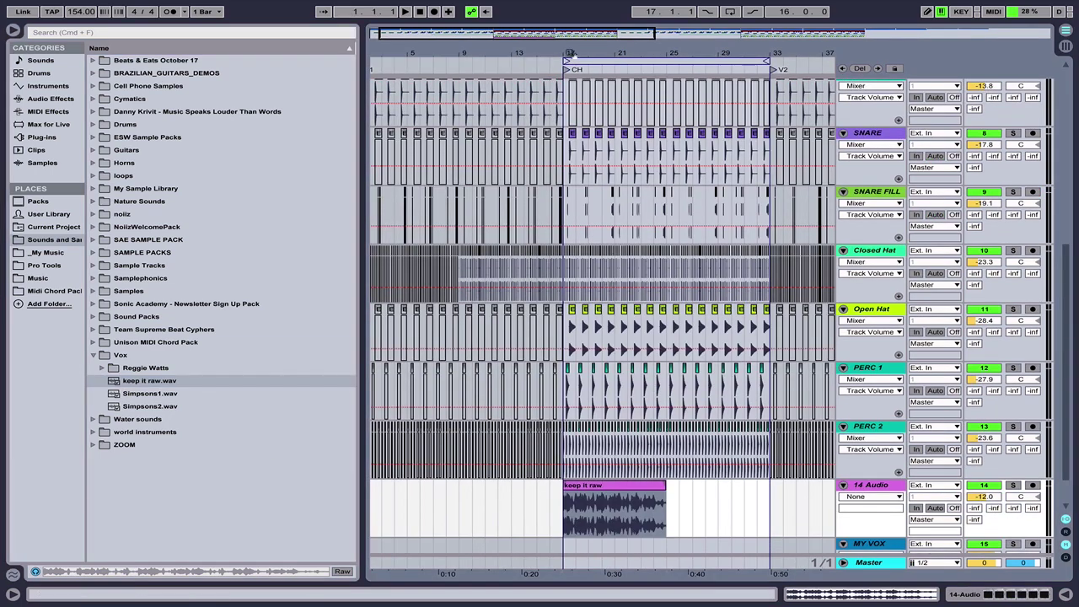
{"action": "left_click_drag", "start_coordinate": [570, 54], "coordinate": [579, 207]}
{"action": "left_click", "coordinate": [1015, 484]}
{"action": "key", "text": "space"}
{"action": "scroll", "coordinate": [696, 482], "scroll_direction": "right", "scroll_amount": 3}
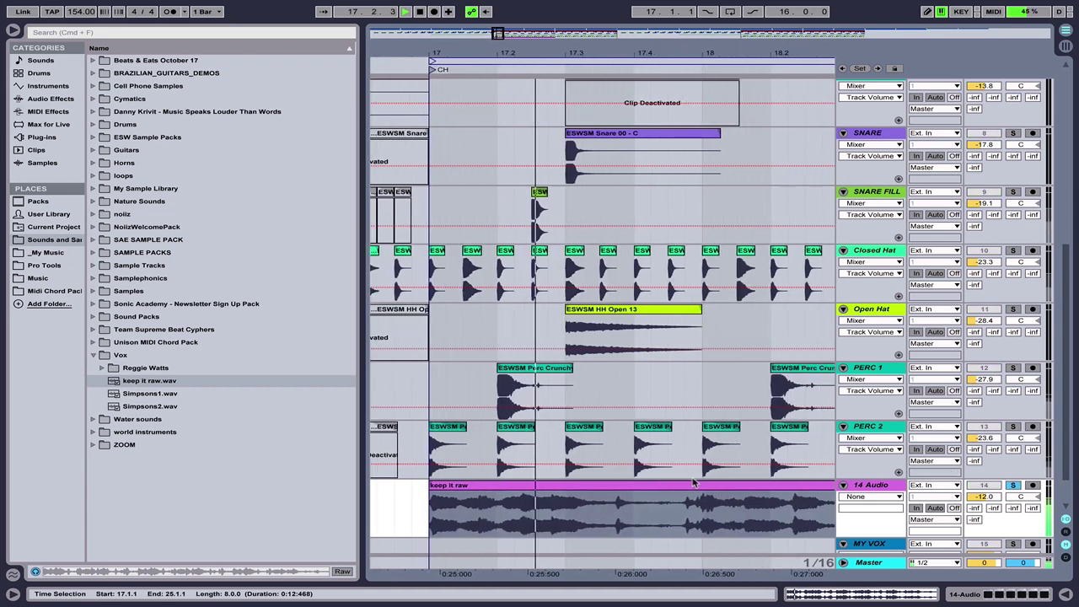
{"action": "left_click_drag", "start_coordinate": [679, 55], "coordinate": [675, 19]}
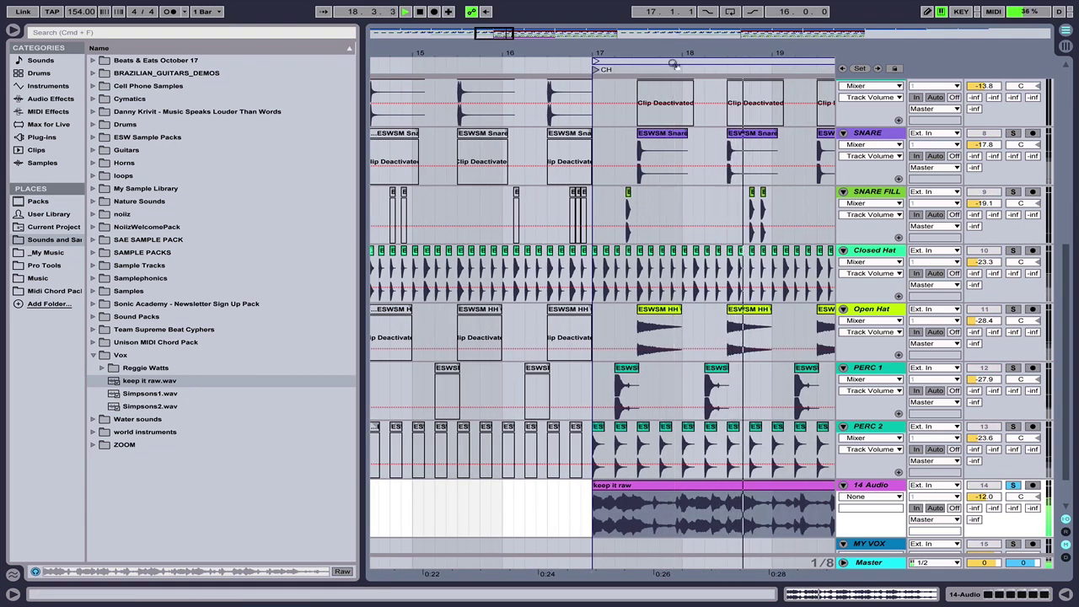
{"action": "scroll", "coordinate": [736, 487], "scroll_direction": "right", "scroll_amount": 1}
{"action": "key", "text": "space"}
Split the vocal clip around the short shout between 19.1.3 and 19.2.1 and delete the audio from 19.2.1 to 21.4.1.
{"action": "left_click", "coordinate": [740, 511]}
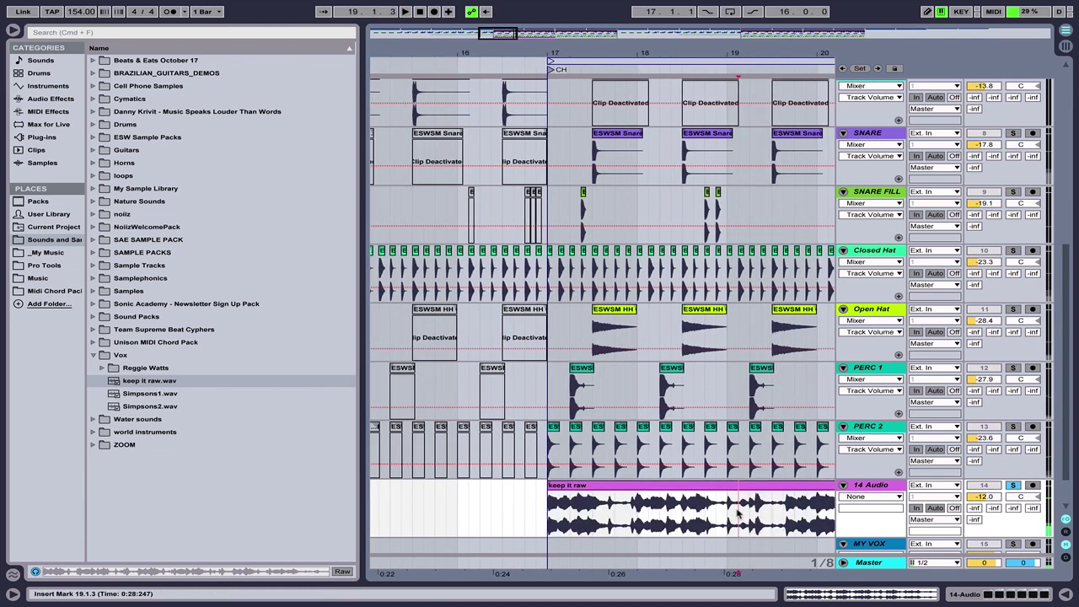
{"action": "left_click_drag", "start_coordinate": [768, 57], "coordinate": [769, 139]}
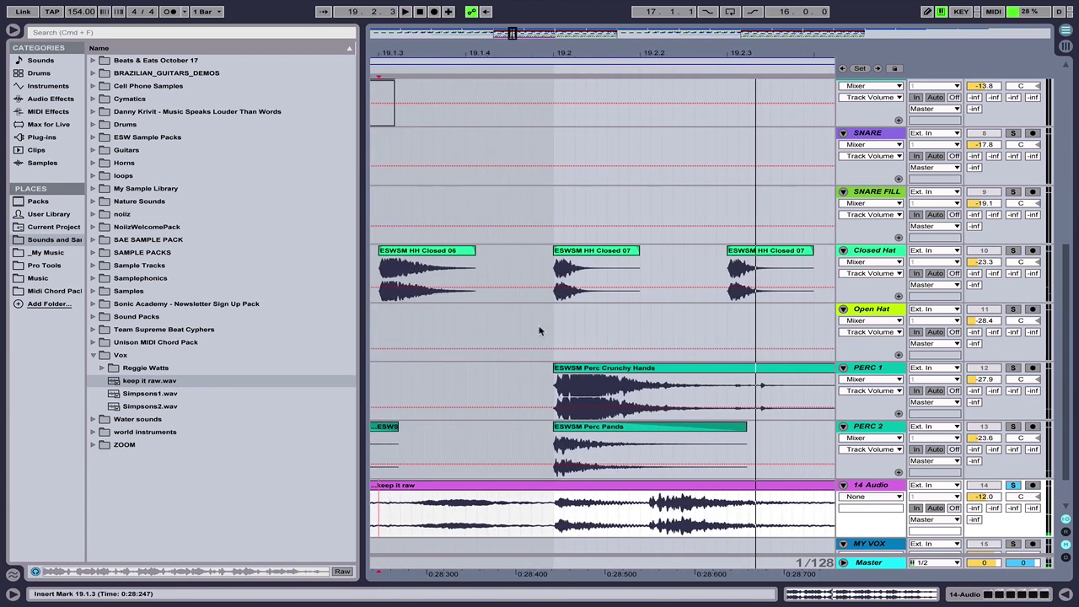
{"action": "key", "text": "space"}
{"action": "key", "text": "space"}
{"action": "left_click_drag", "start_coordinate": [410, 520], "coordinate": [550, 514]}
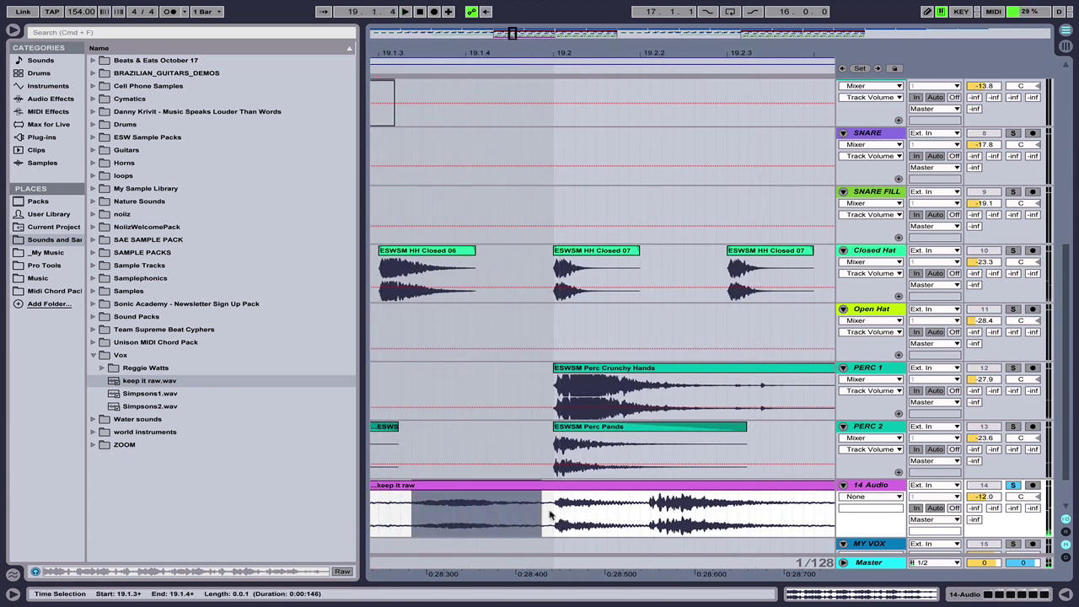
{"action": "key", "text": "super+e"}
{"action": "key", "text": "Delete"}
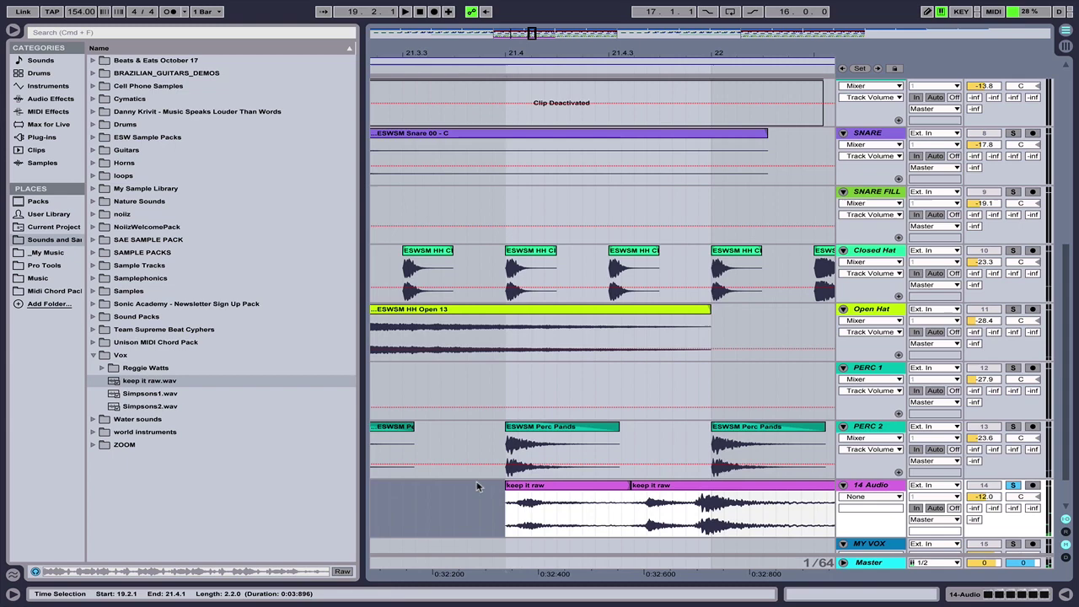
{"action": "left_click", "coordinate": [696, 485]}
Switch the Shout Vox track's lane display away from Mixer and lower the Mix of its Pro-R reverb.
{"action": "left_click", "coordinate": [870, 313]}
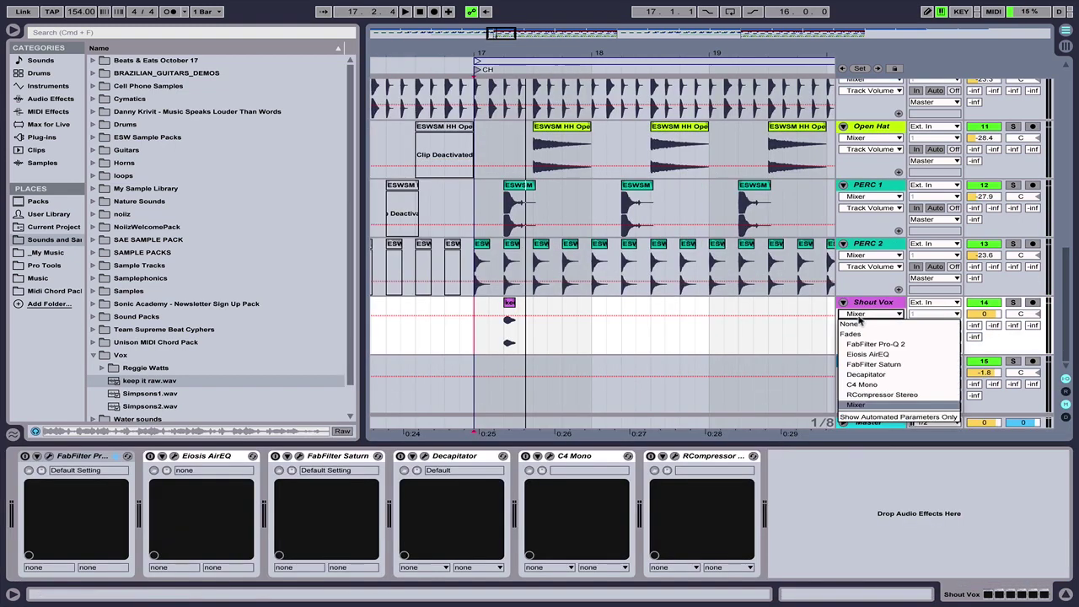
{"action": "left_click", "coordinate": [859, 323]}
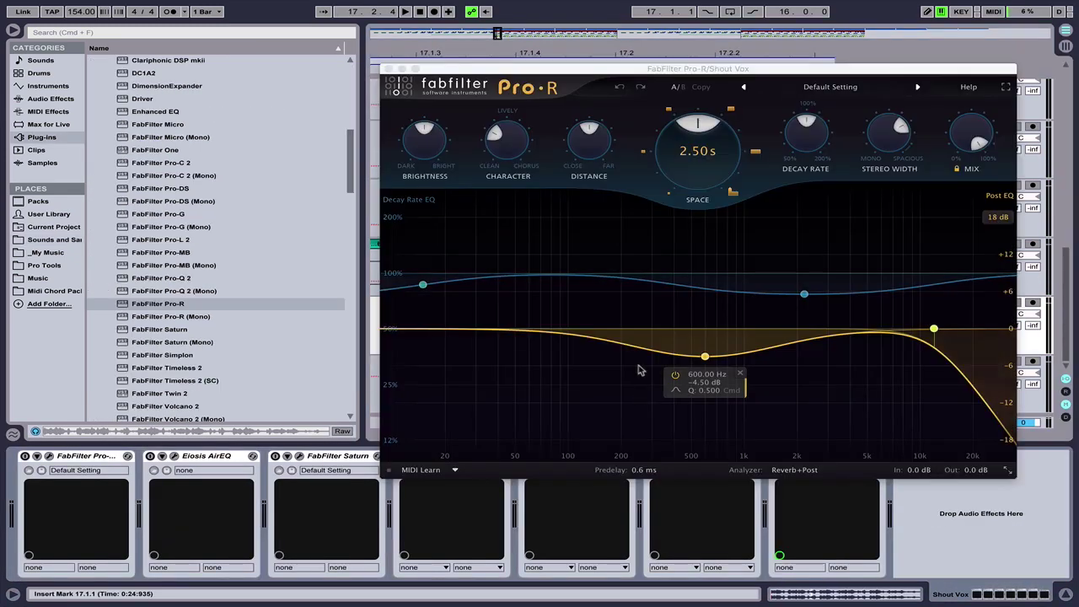
{"action": "left_click_drag", "start_coordinate": [971, 133], "coordinate": [955, 207]}
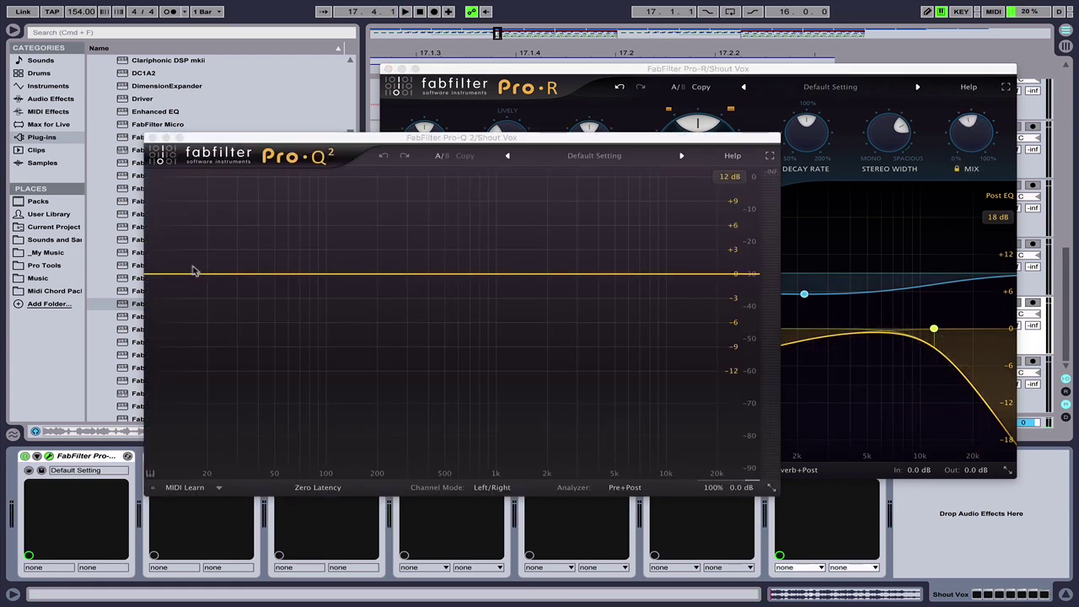
Add a Low Cut band in the Shout Vox track's Pro-Q 2, raise its cutoff, adjust its slope and audition the shout.
{"action": "double_click", "coordinate": [227, 275]}
{"action": "left_click", "coordinate": [194, 423]}
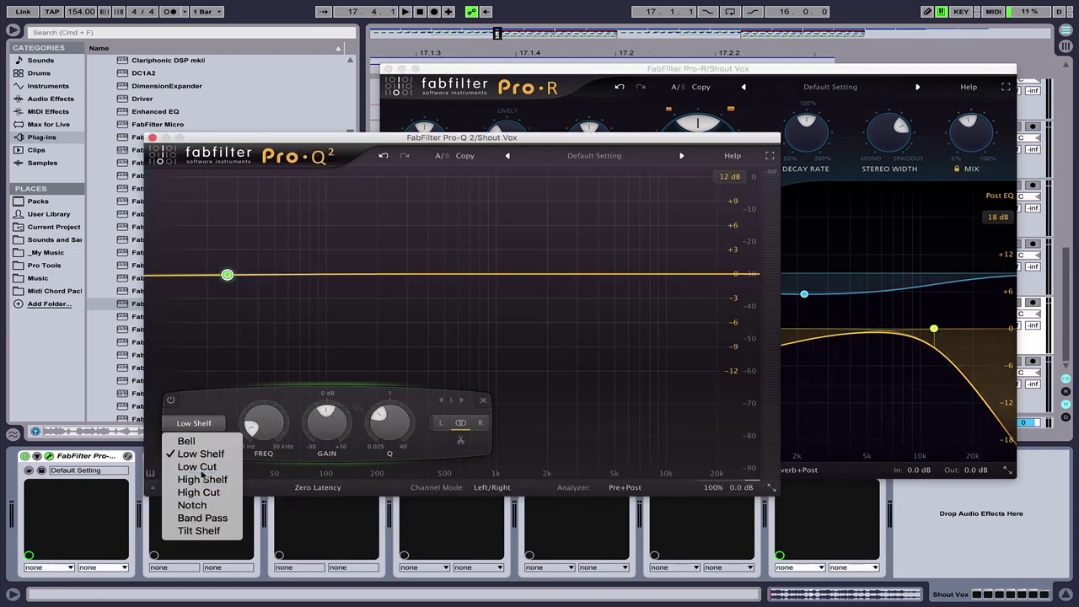
{"action": "left_click", "coordinate": [197, 467]}
{"action": "left_click_drag", "start_coordinate": [224, 355], "coordinate": [419, 280]}
{"action": "left_click", "coordinate": [193, 440]}
{"action": "left_click", "coordinate": [202, 483]}
{"action": "key", "text": "space"}
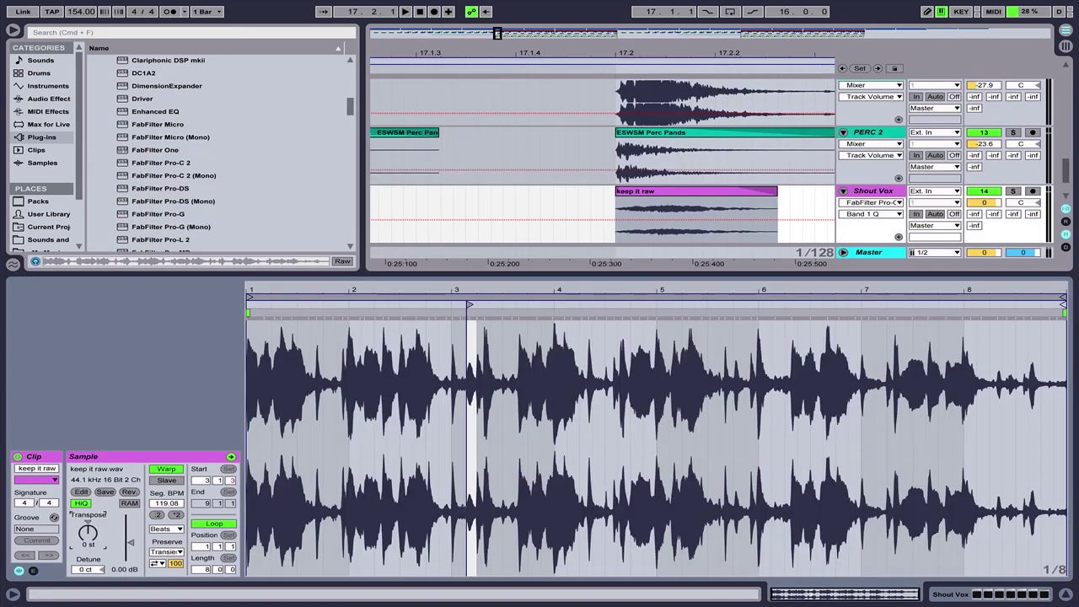
Set the shout clip's warp mode to Complex and transpose it up to 4 st while auditioning it.
{"action": "key", "text": "space"}
{"action": "left_click_drag", "start_coordinate": [93, 534], "coordinate": [93, 532]}
{"action": "left_click", "coordinate": [163, 528]}
{"action": "left_click", "coordinate": [167, 577]}
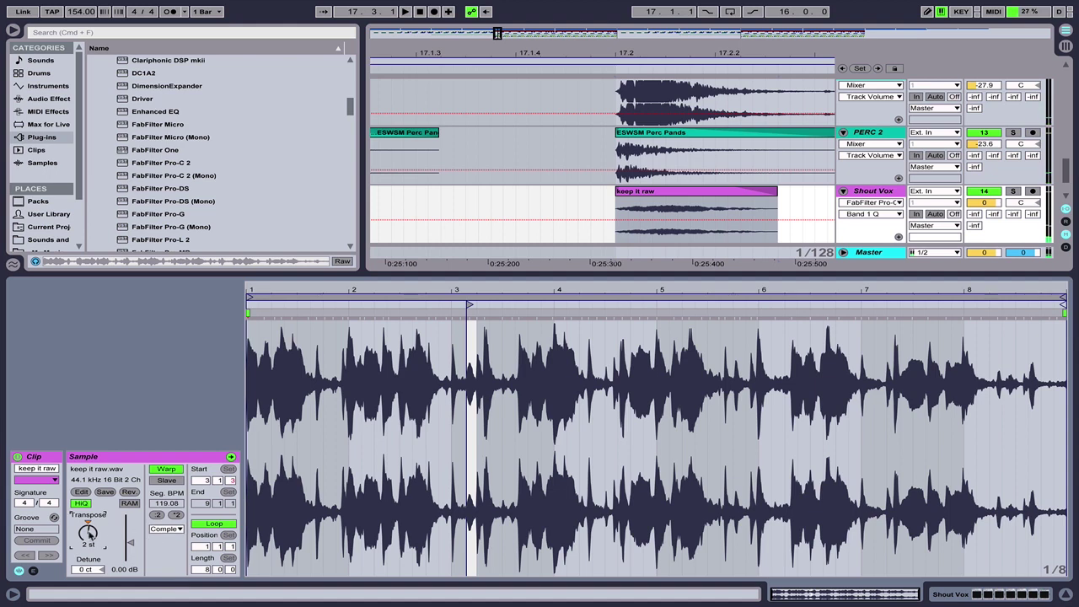
{"action": "key", "text": "space"}
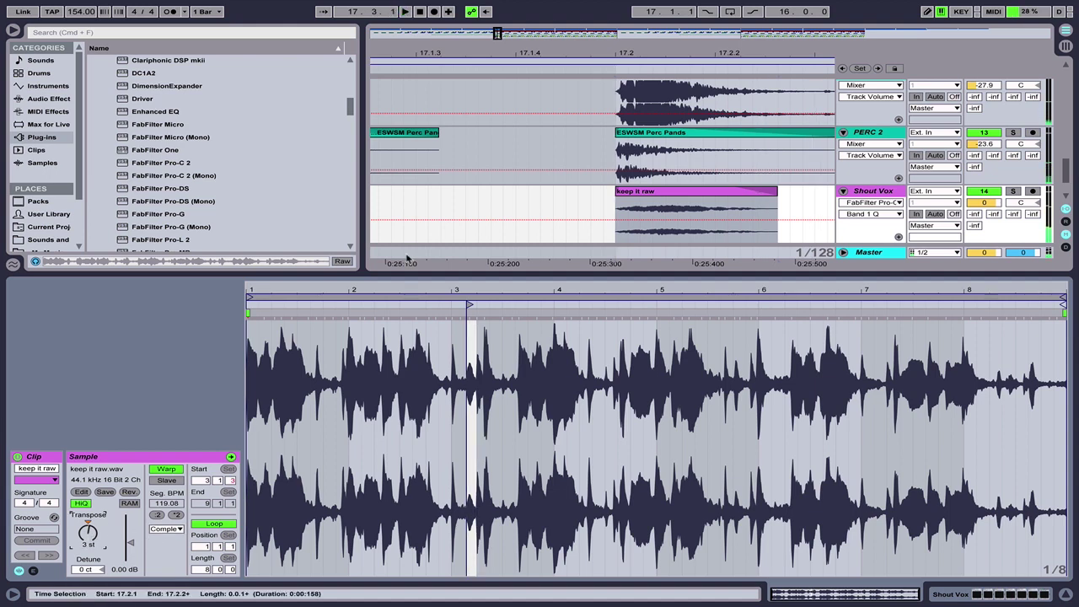
{"action": "key", "text": "space"}
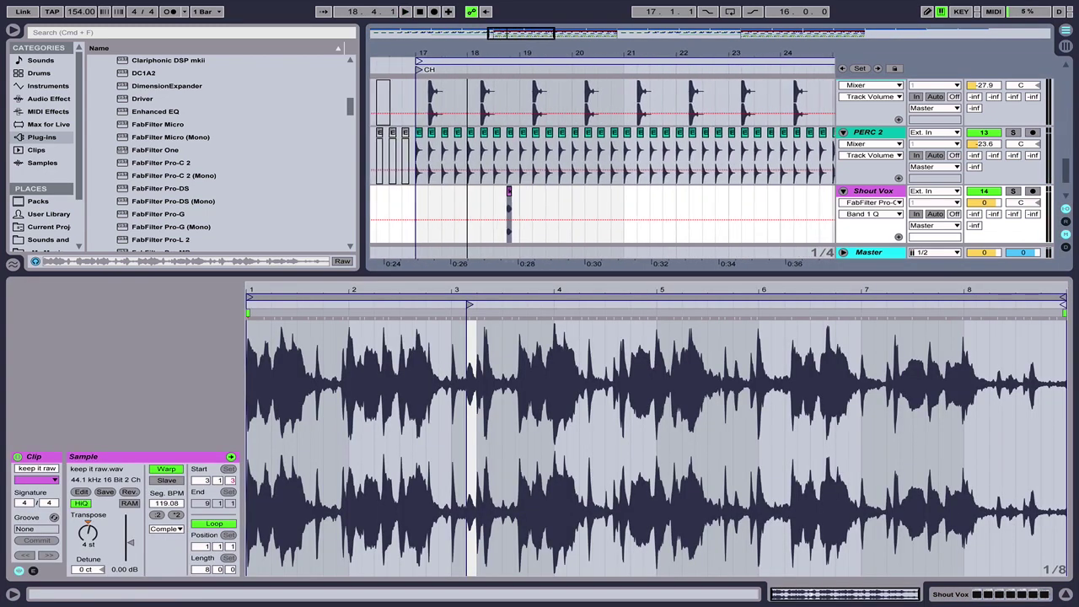
{"action": "left_click", "coordinate": [416, 210]}
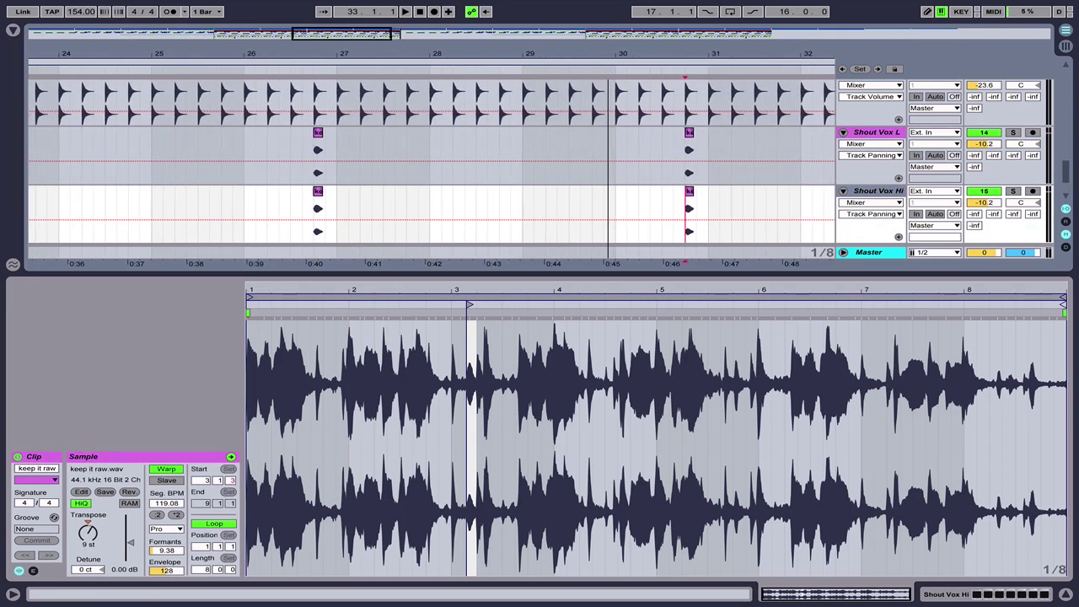
Play back the shout hits and pan the Shout Vox Hi track to 22L.
{"action": "left_click_drag", "start_coordinate": [317, 150], "coordinate": [317, 204]}
{"action": "left_click", "coordinate": [187, 208]}
{"action": "key", "text": "space"}
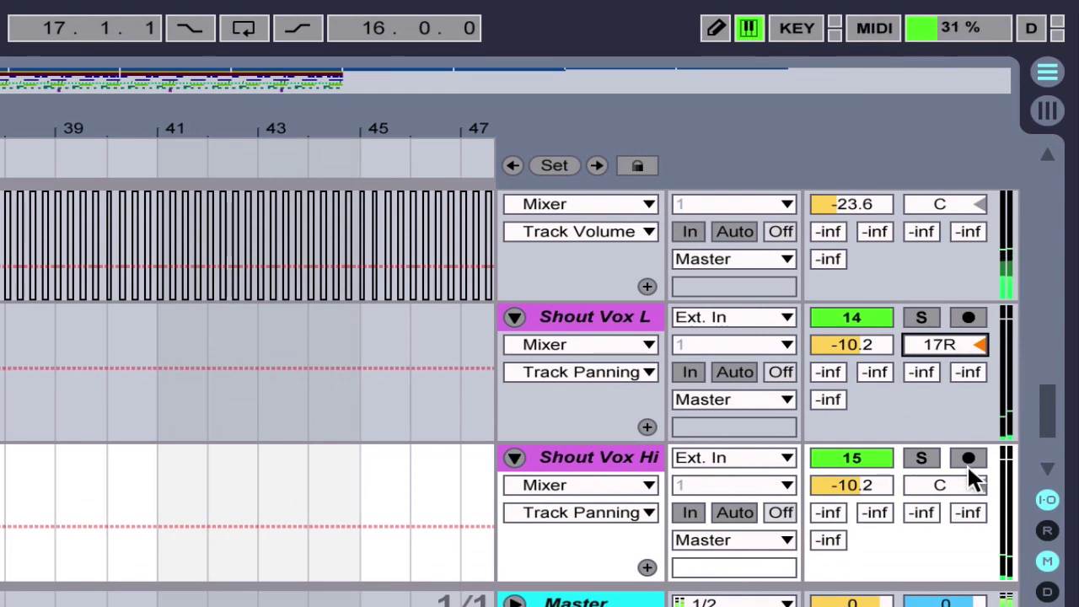
{"action": "left_click_drag", "start_coordinate": [971, 477], "coordinate": [971, 487]}
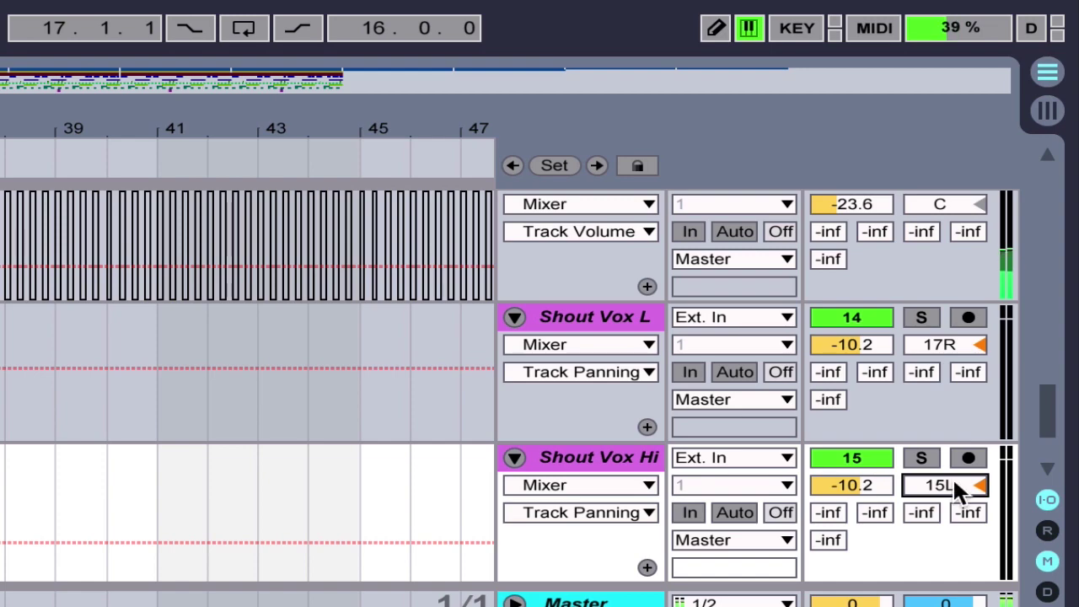
{"action": "left_click_drag", "start_coordinate": [961, 489], "coordinate": [961, 493]}
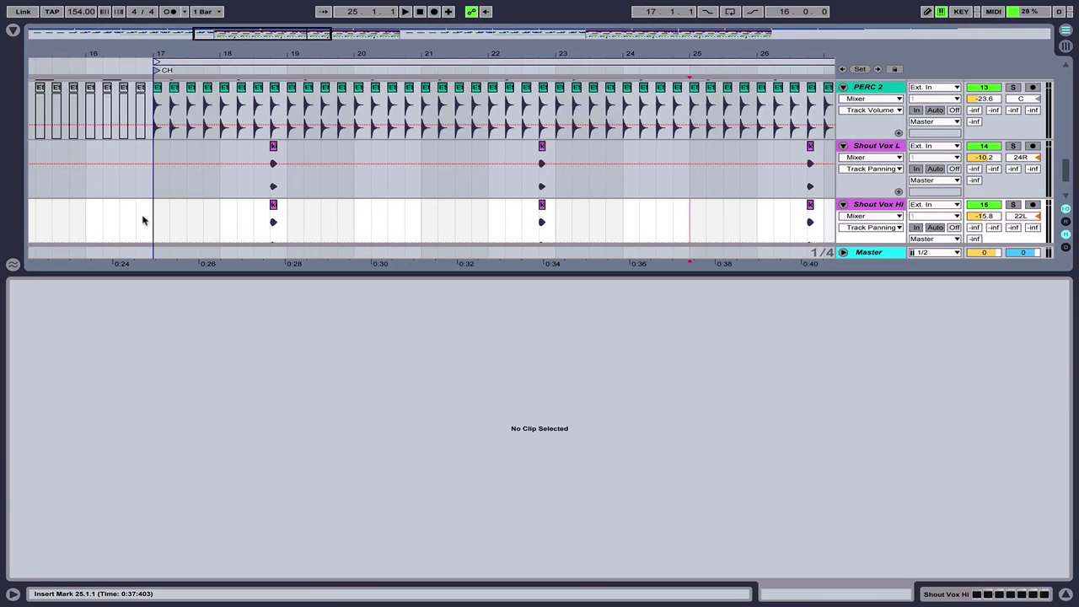
Select bars 17 to 49 across both Shout Vox tracks, covering the chorus shout hits.
{"action": "left_click", "coordinate": [150, 223]}
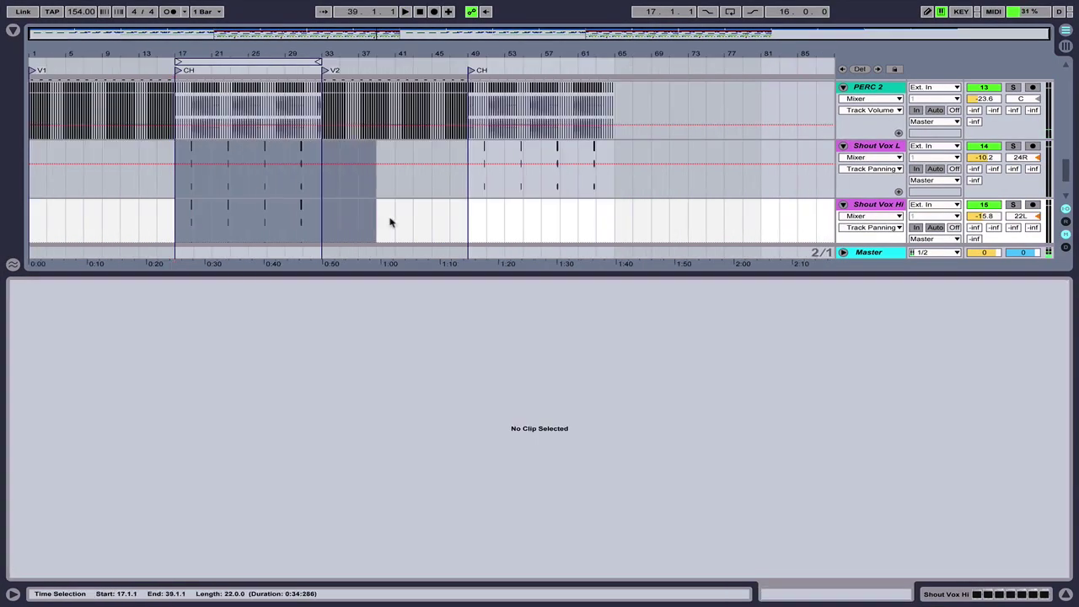
{"action": "left_click_drag", "start_coordinate": [388, 222], "coordinate": [467, 222]}
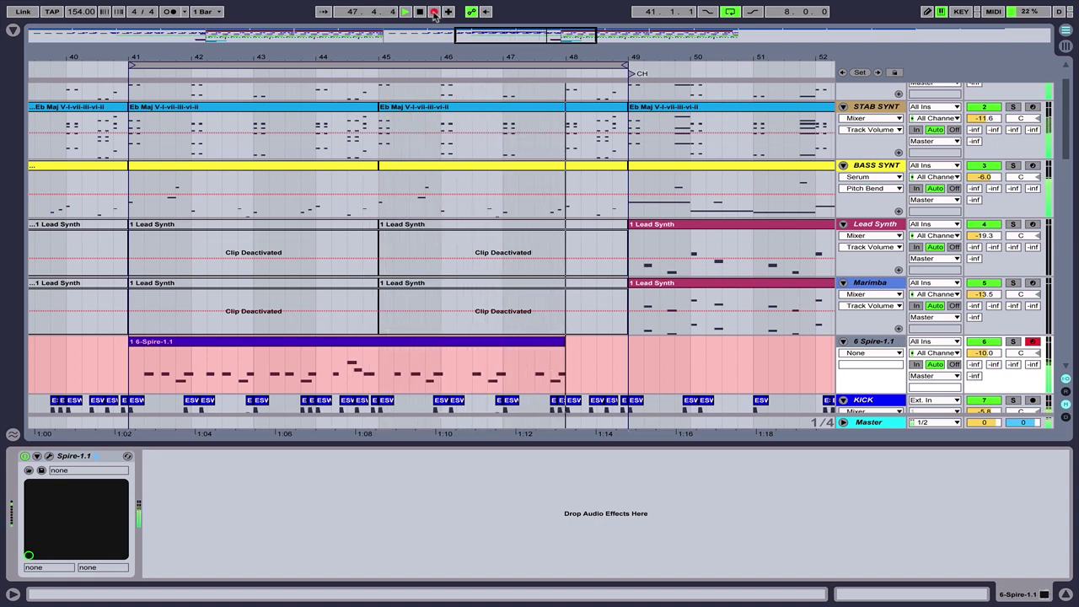
Finish recording the Spire synth part over bars 41 to 49 and split its clip at bar 45.
{"action": "key", "text": "space"}
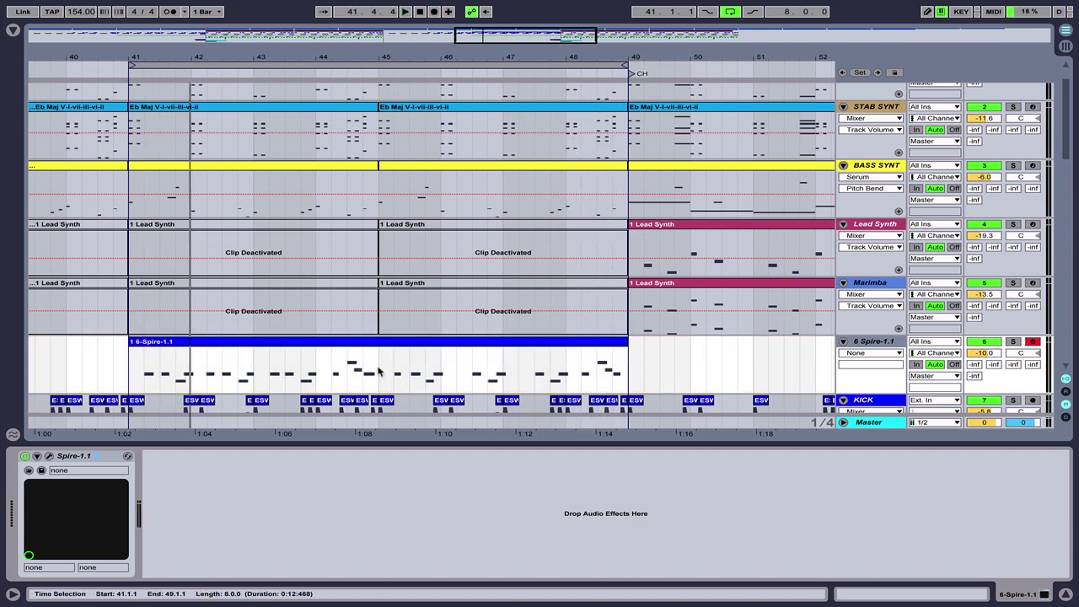
{"action": "left_click", "coordinate": [379, 371]}
{"action": "left_click_drag", "start_coordinate": [379, 370], "coordinate": [628, 370]}
{"action": "key", "text": "ctrl+e"}
{"action": "left_click", "coordinate": [253, 371]}
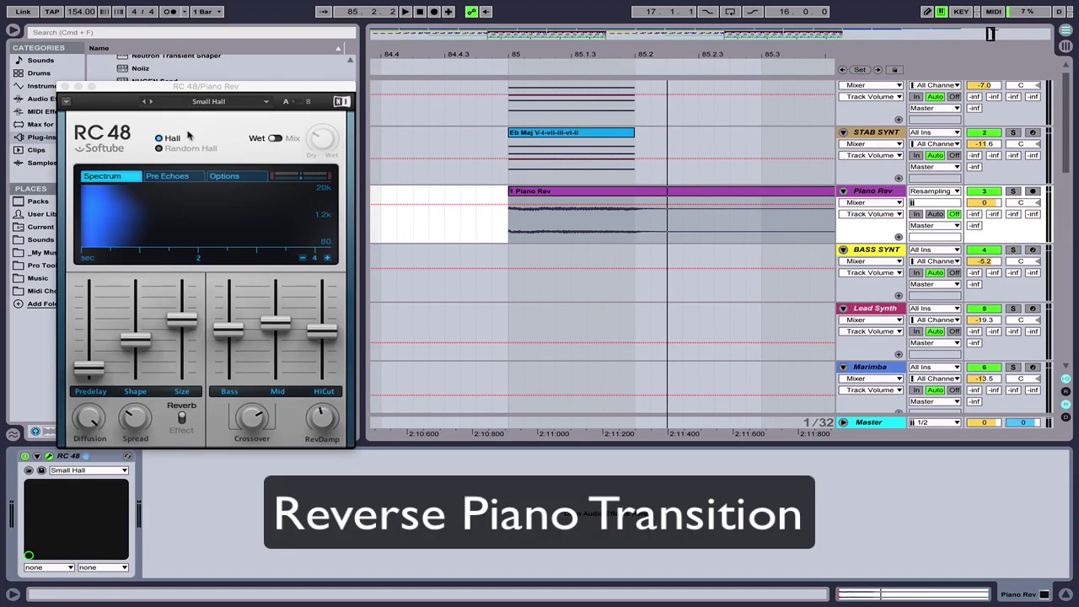
Load the Atmo Sphere preset in the RC 48 reverb on the Piano Rev track and listen to the piano hit.
{"action": "left_click", "coordinate": [208, 101]}
{"action": "mouse_move", "coordinate": [219, 200]}
{"action": "left_click", "coordinate": [289, 203]}
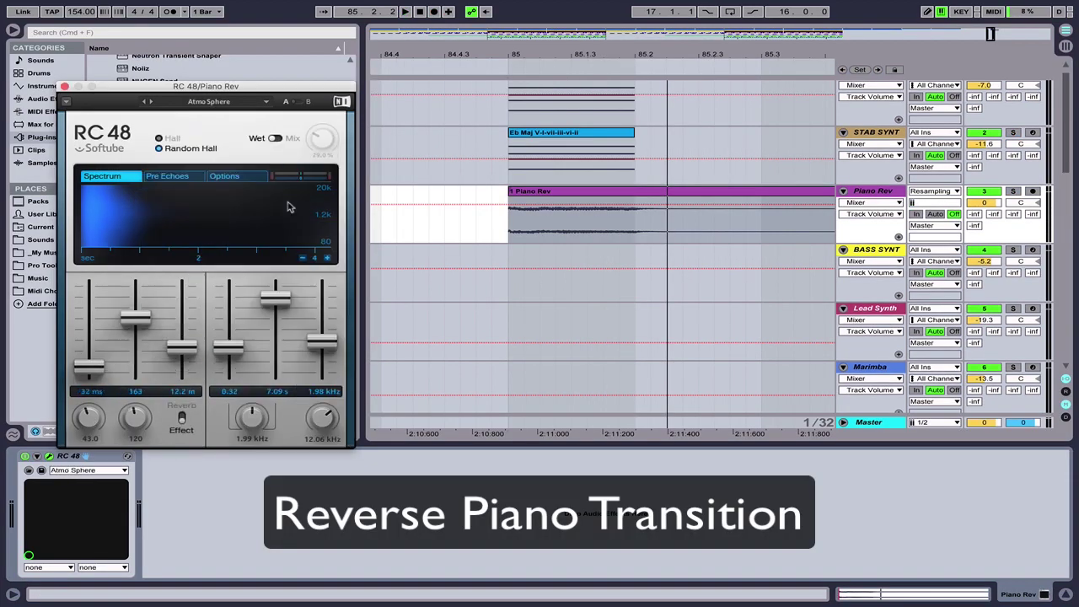
{"action": "key", "text": "space"}
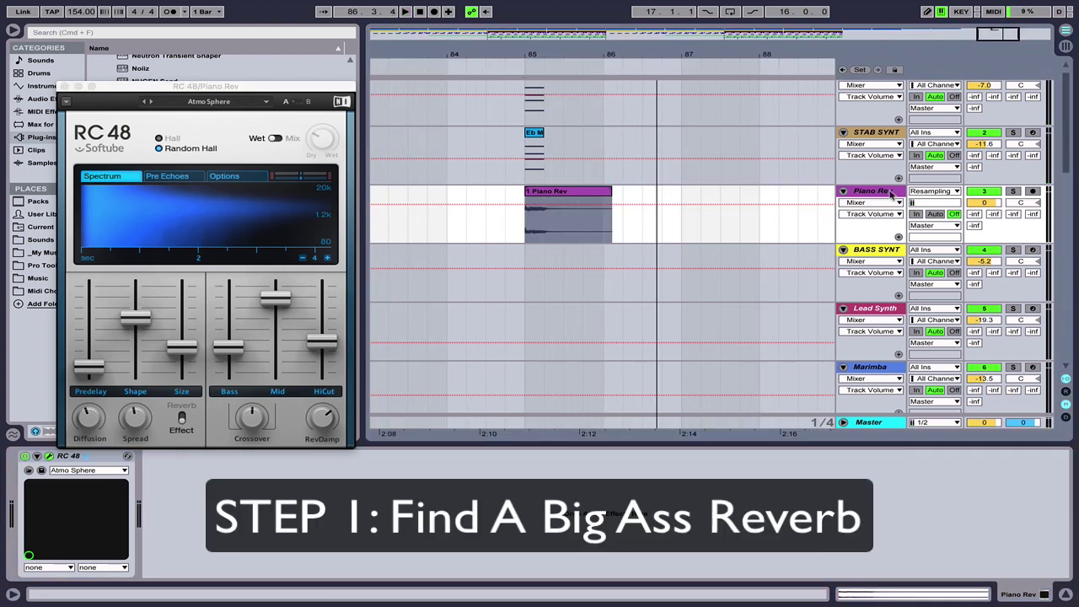
Freeze and flatten the Piano Rev track to render the reverb tail into audio.
{"action": "right_click", "coordinate": [890, 193]}
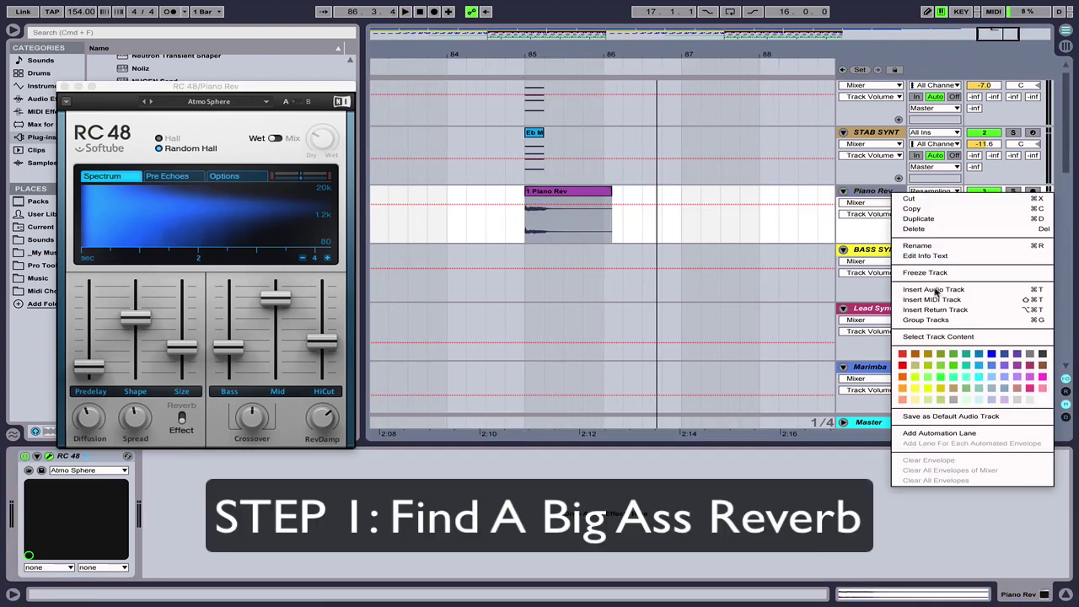
{"action": "left_click", "coordinate": [925, 274]}
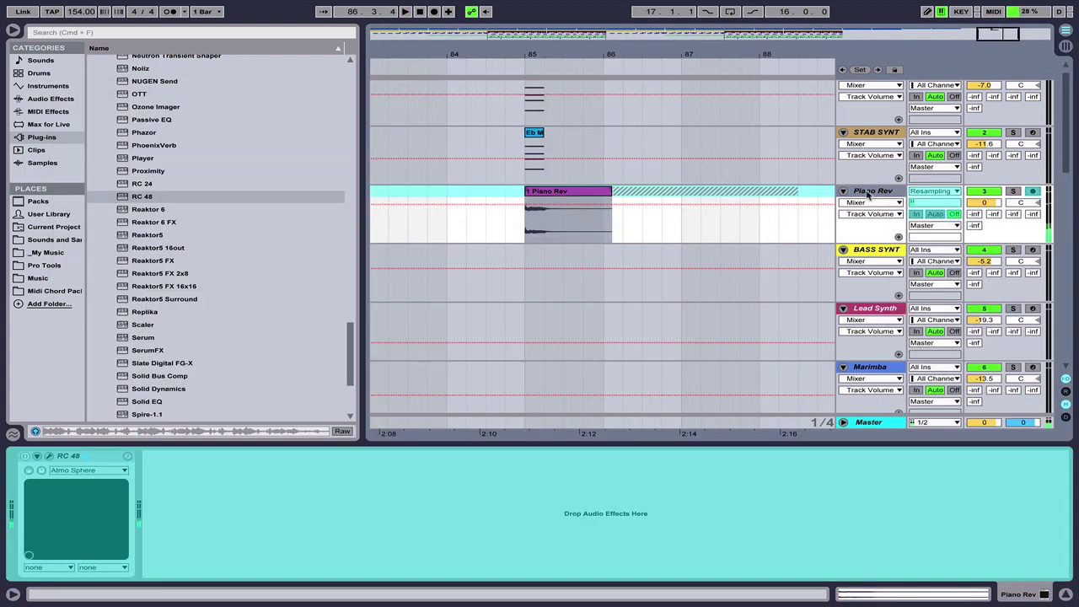
{"action": "right_click", "coordinate": [869, 193]}
{"action": "left_click", "coordinate": [902, 284]}
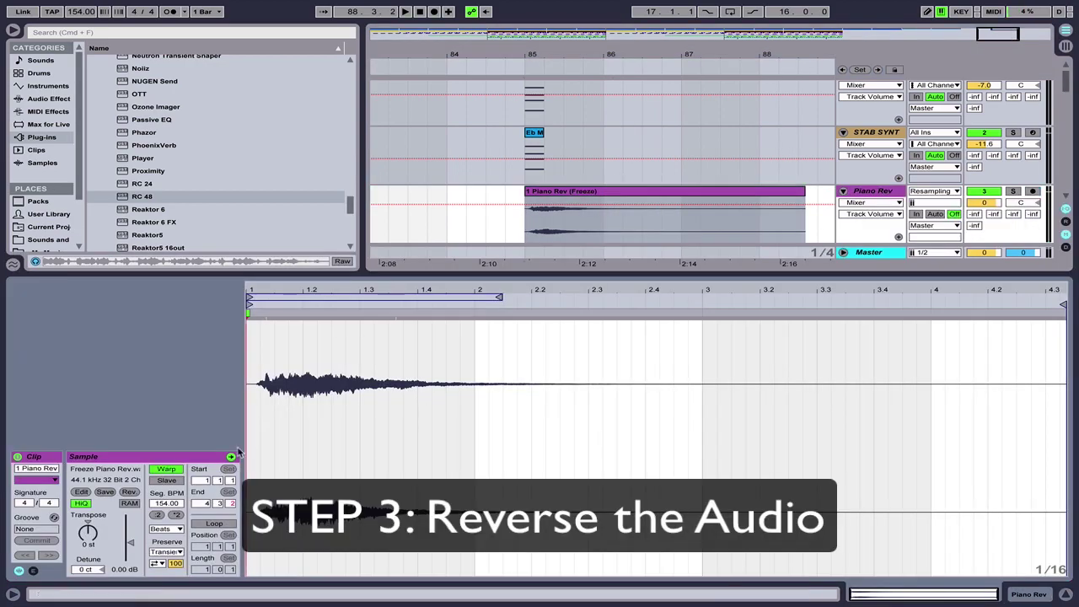
Reverse the rendered piano reverb clip and position it so that it ends at 17.1.1, leading into the chorus.
{"action": "left_click", "coordinate": [128, 493]}
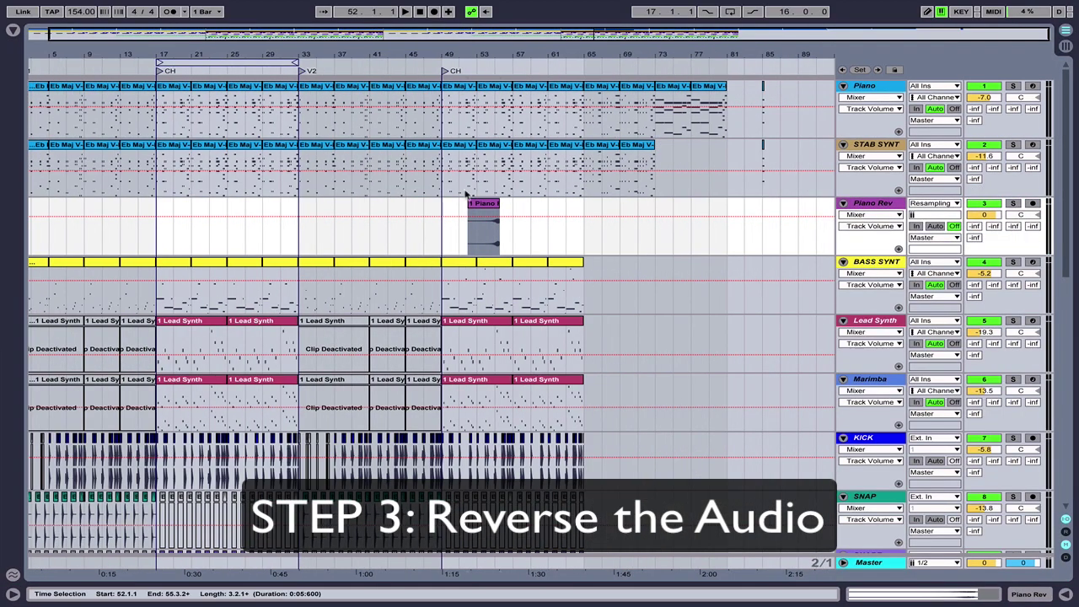
{"action": "left_click_drag", "start_coordinate": [482, 202], "coordinate": [140, 212]}
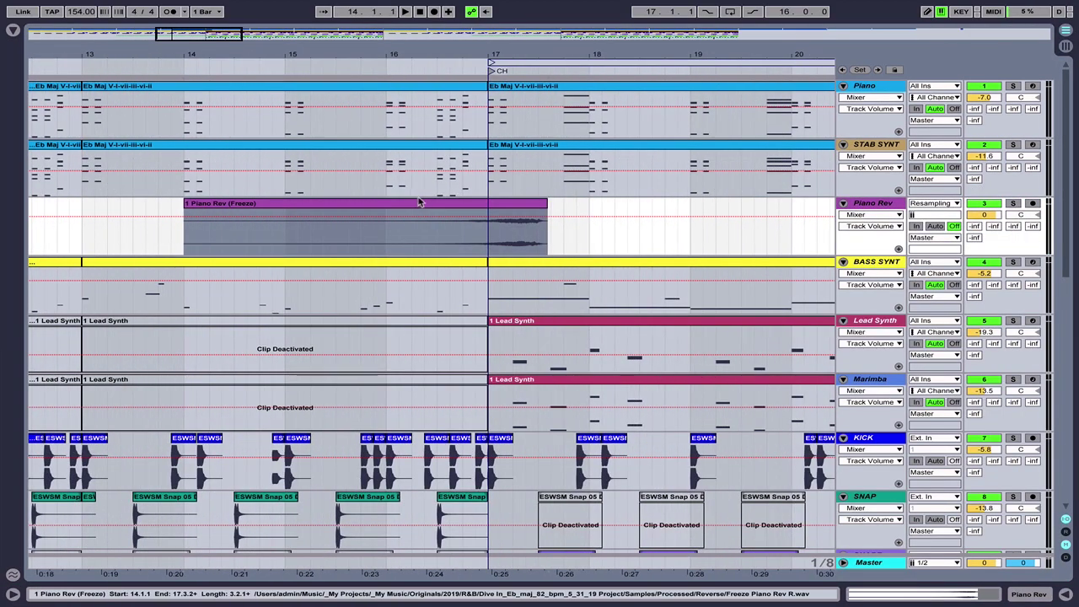
{"action": "left_click_drag", "start_coordinate": [421, 202], "coordinate": [414, 207]}
{"action": "left_click_drag", "start_coordinate": [563, 206], "coordinate": [541, 209]}
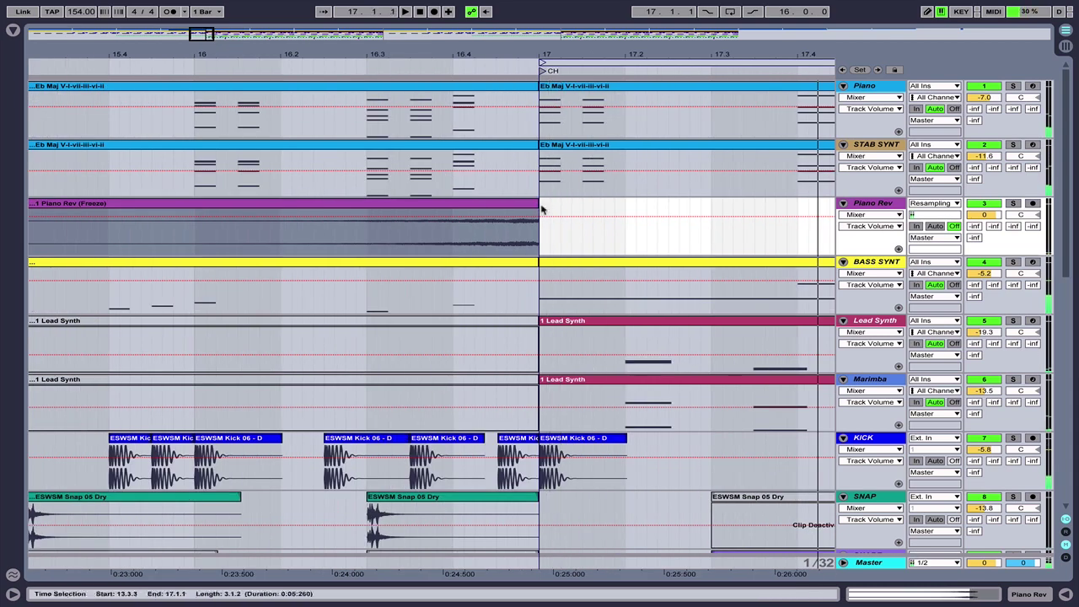
Trim the reversed piano clip to start at 16.1.1, show the track's fades, add a long fade-in and play the transition.
{"action": "left_click_drag", "start_coordinate": [419, 49], "coordinate": [421, 25]}
{"action": "left_click_drag", "start_coordinate": [126, 208], "coordinate": [384, 207]}
{"action": "left_click", "coordinate": [870, 215]}
{"action": "left_click", "coordinate": [859, 236]}
{"action": "left_click_drag", "start_coordinate": [384, 207], "coordinate": [462, 214]}
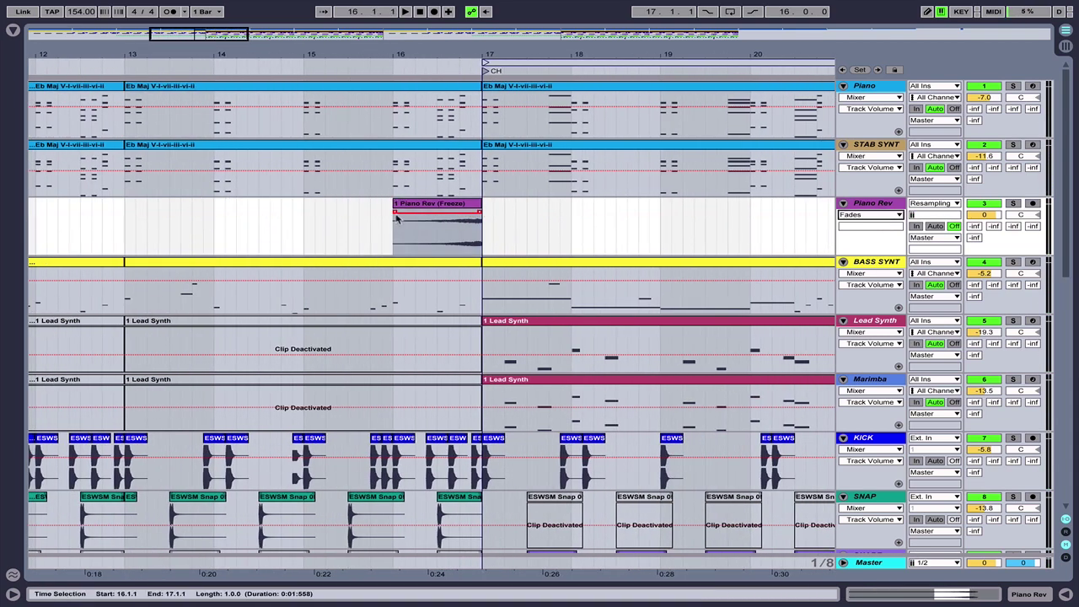
{"action": "key", "text": "space"}
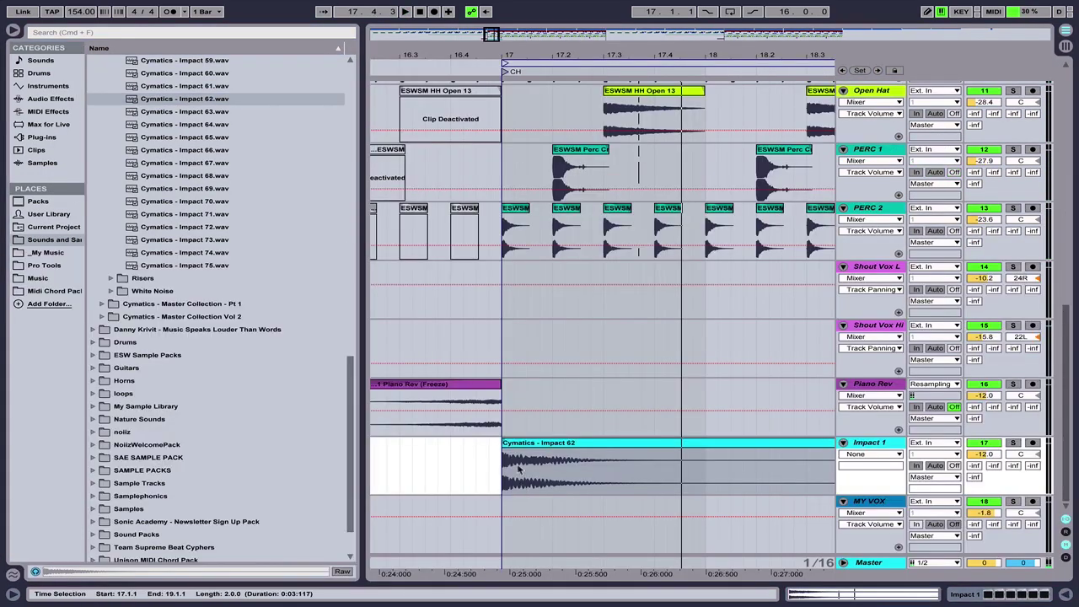
Trim the start of the Impact 62 clip to its transient, align it with 17.1.1 and play the chorus entry.
{"action": "key", "text": "plus"}
{"action": "key", "text": "plus"}
{"action": "key", "text": "plus"}
{"action": "left_click_drag", "start_coordinate": [499, 443], "coordinate": [533, 453]}
{"action": "key", "text": "space"}
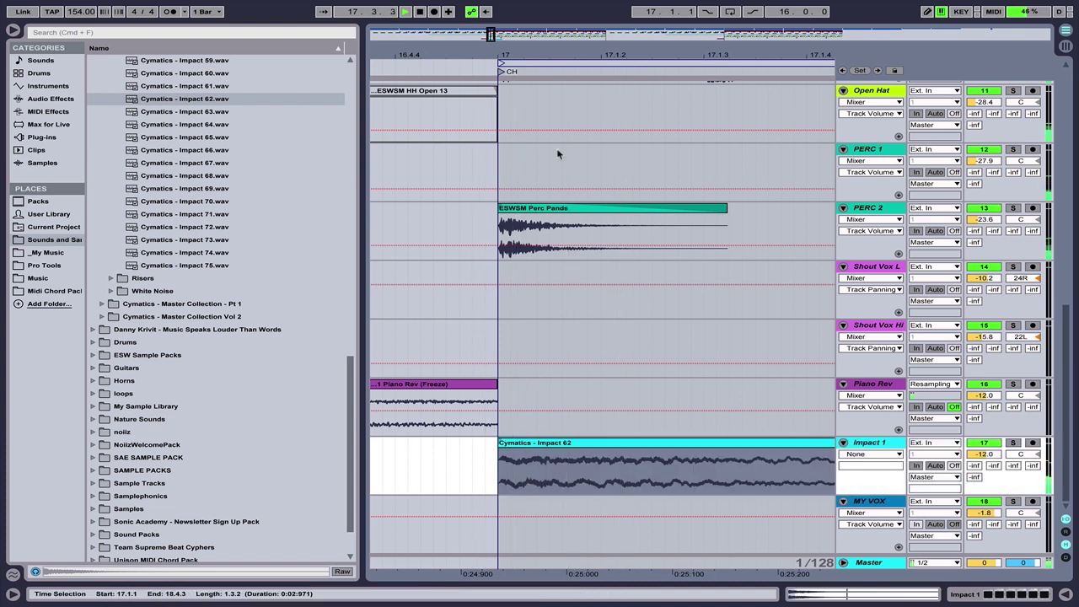
{"action": "left_click_drag", "start_coordinate": [549, 57], "coordinate": [549, 25]}
{"action": "key", "text": "space"}
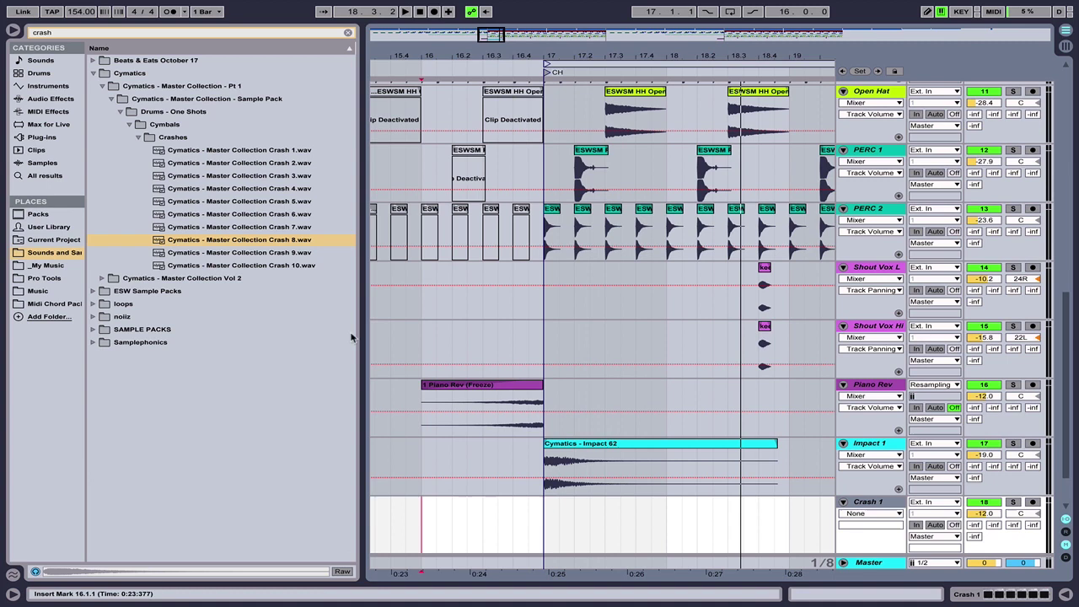
Place the Crash 8 sample on the Crash 1 track at 17.1.1 and the Crash 3 sample on the Crash Rev track at 16.1.1.
{"action": "left_click_drag", "start_coordinate": [240, 239], "coordinate": [564, 521]}
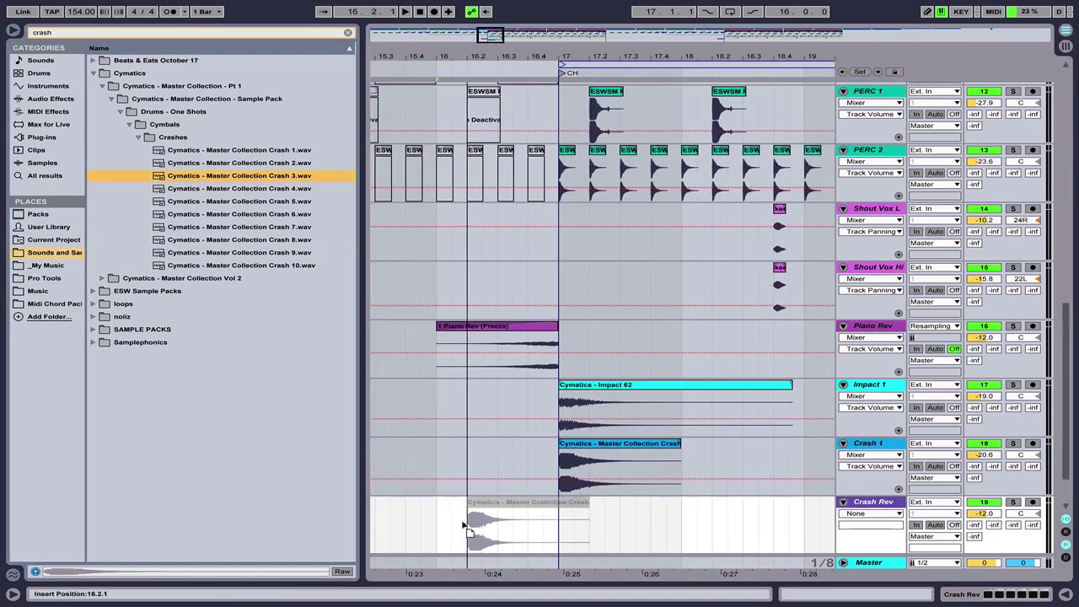
{"action": "left_click_drag", "start_coordinate": [497, 523], "coordinate": [469, 523]}
Unwarp and reverse the Crash 3 clip, transpose it -2 st, align its end with 17.1.1 and play the transition.
{"action": "double_click", "coordinate": [489, 523]}
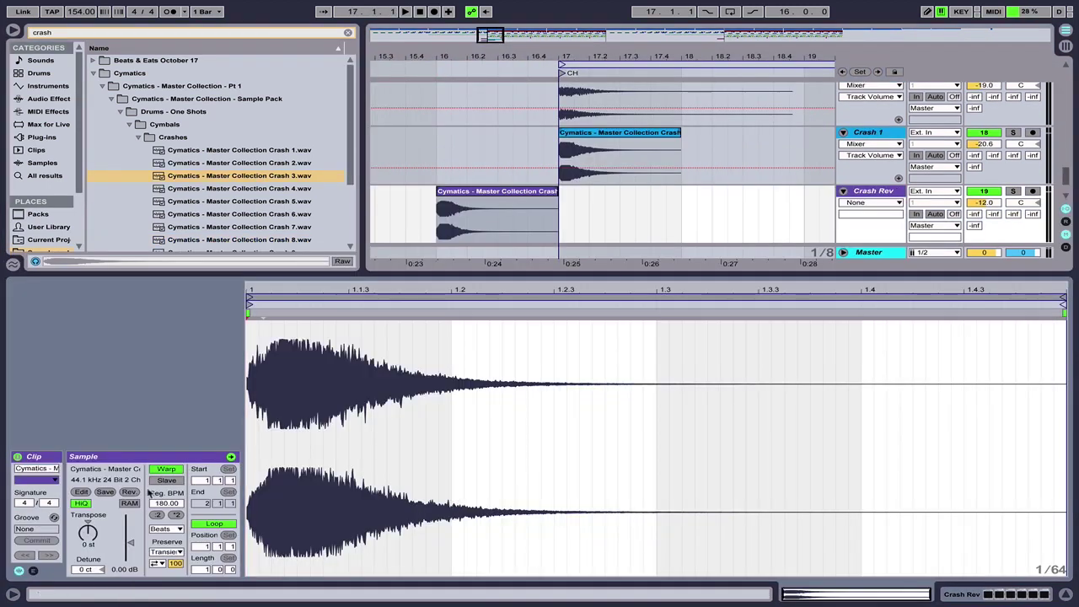
{"action": "left_click", "coordinate": [166, 468]}
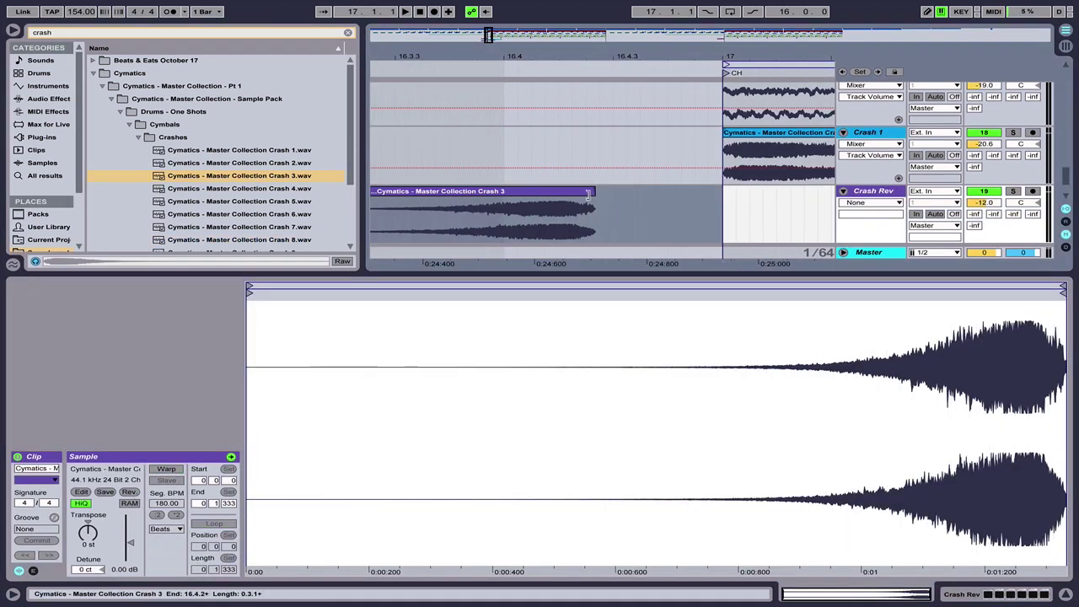
{"action": "left_click_drag", "start_coordinate": [577, 192], "coordinate": [723, 193]}
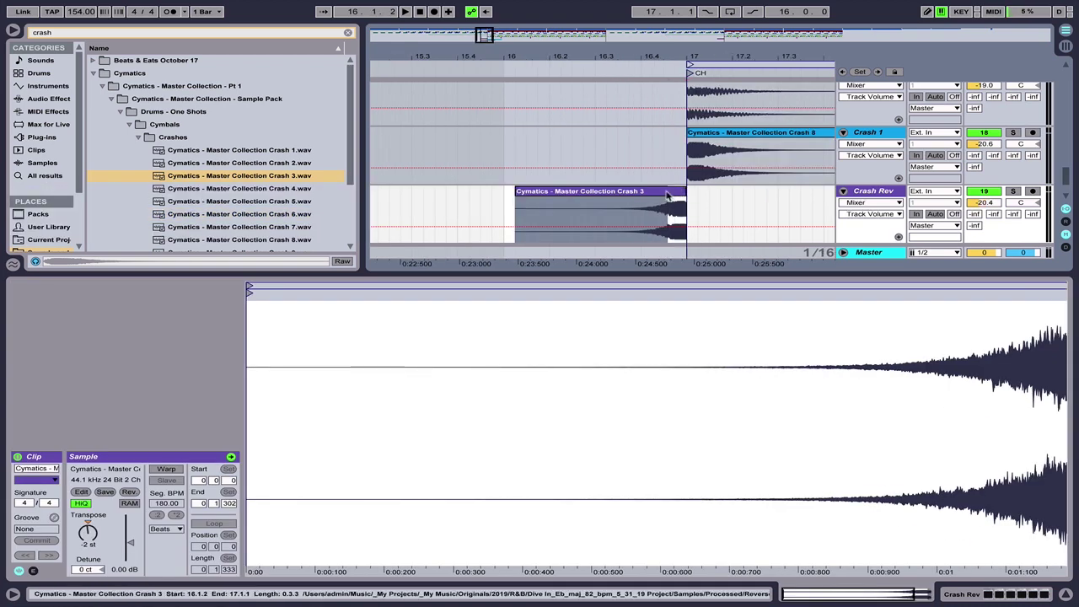
{"action": "key", "text": "space"}
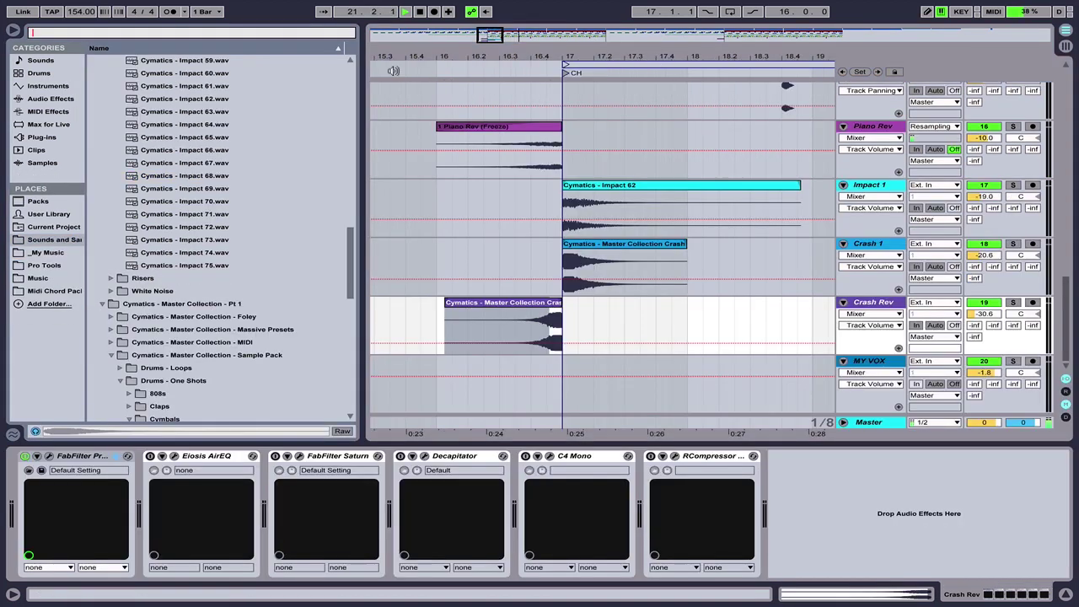
Move the Crash Rev track directly below Piano Rev and copy all transition clips from 15.1.1–19.1.1 to 47.1.1 for the second chorus.
{"action": "left_click_drag", "start_coordinate": [872, 303], "coordinate": [863, 178]}
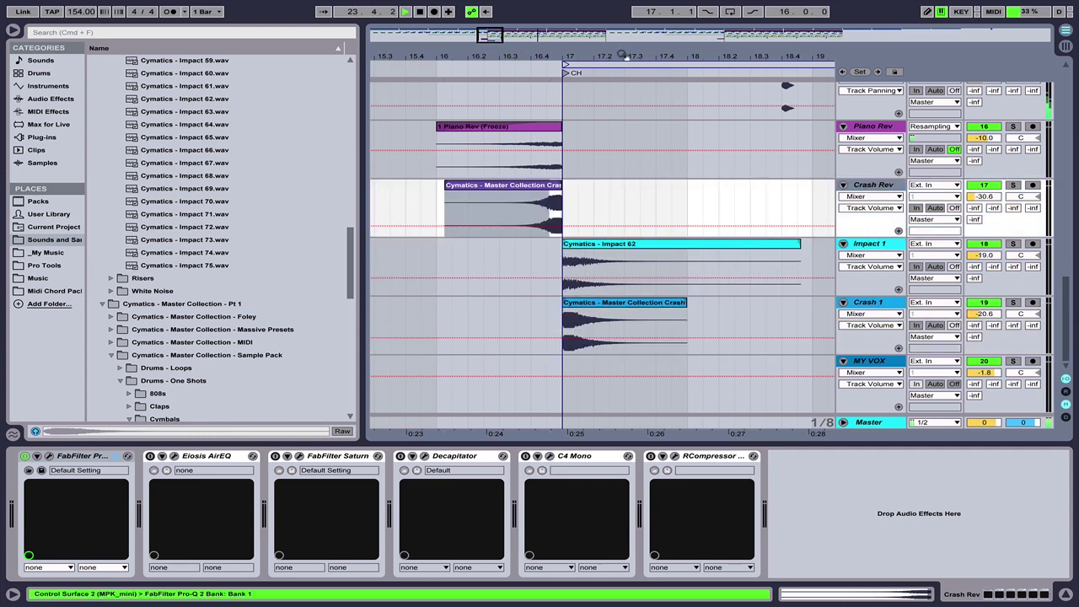
{"action": "left_click_drag", "start_coordinate": [620, 59], "coordinate": [493, 329]}
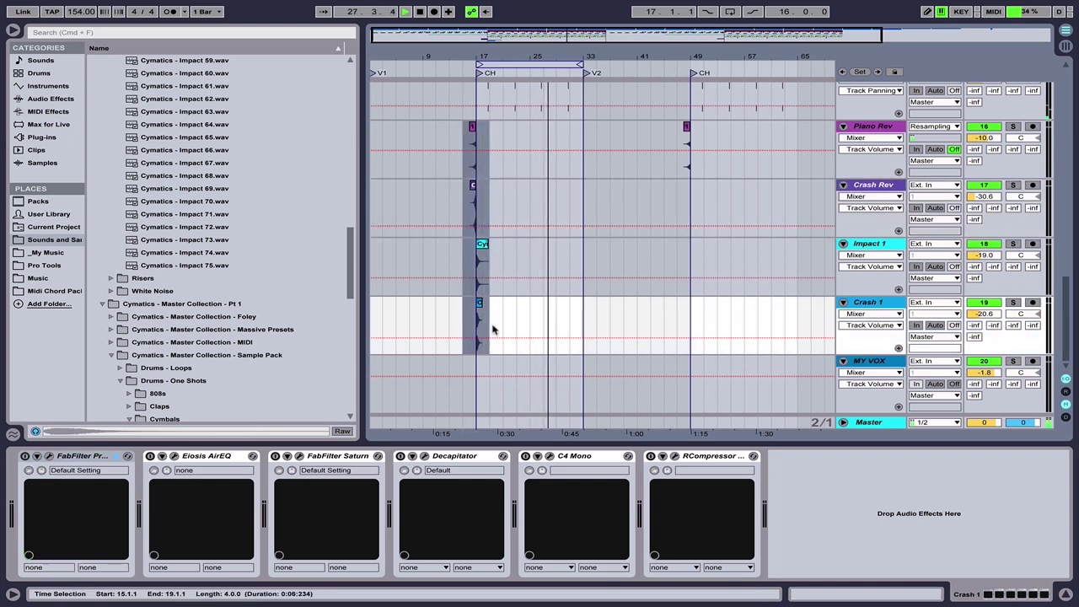
{"action": "left_click", "coordinate": [676, 143]}
{"action": "key", "text": "ctrl+v"}
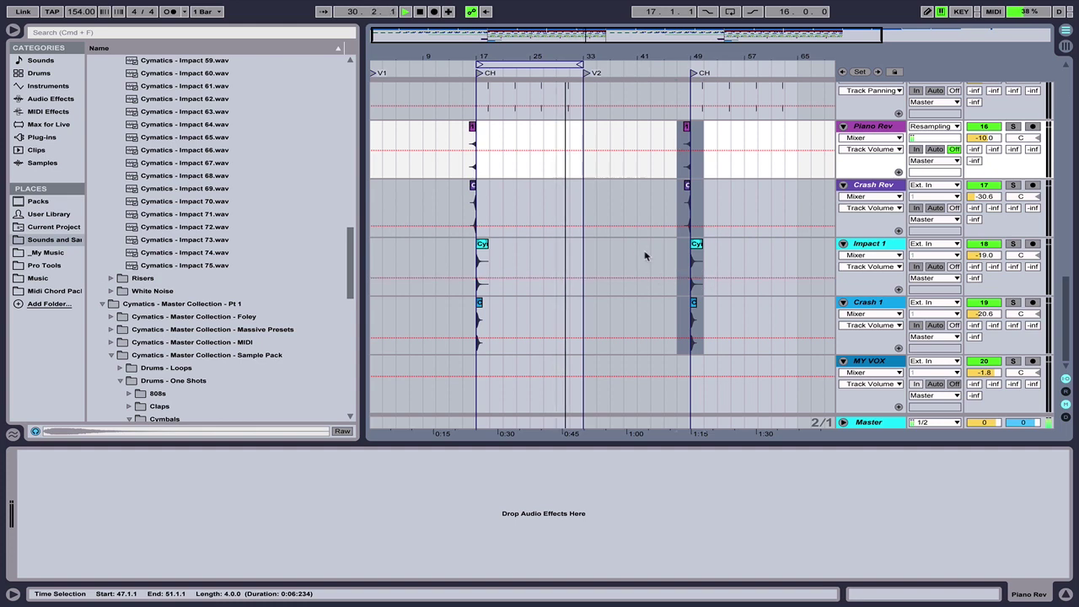
{"action": "scroll", "coordinate": [645, 256], "scroll_direction": "up", "scroll_amount": 10}
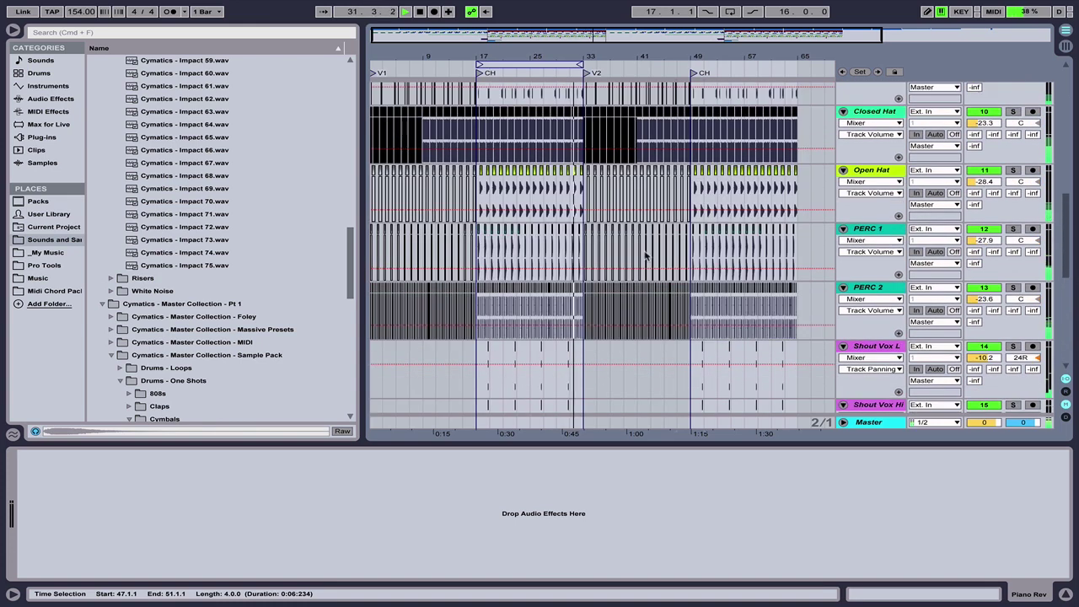
{"action": "scroll", "coordinate": [645, 255], "scroll_direction": "up", "scroll_amount": 2}
{"action": "left_click_drag", "start_coordinate": [588, 56], "coordinate": [588, 181]}
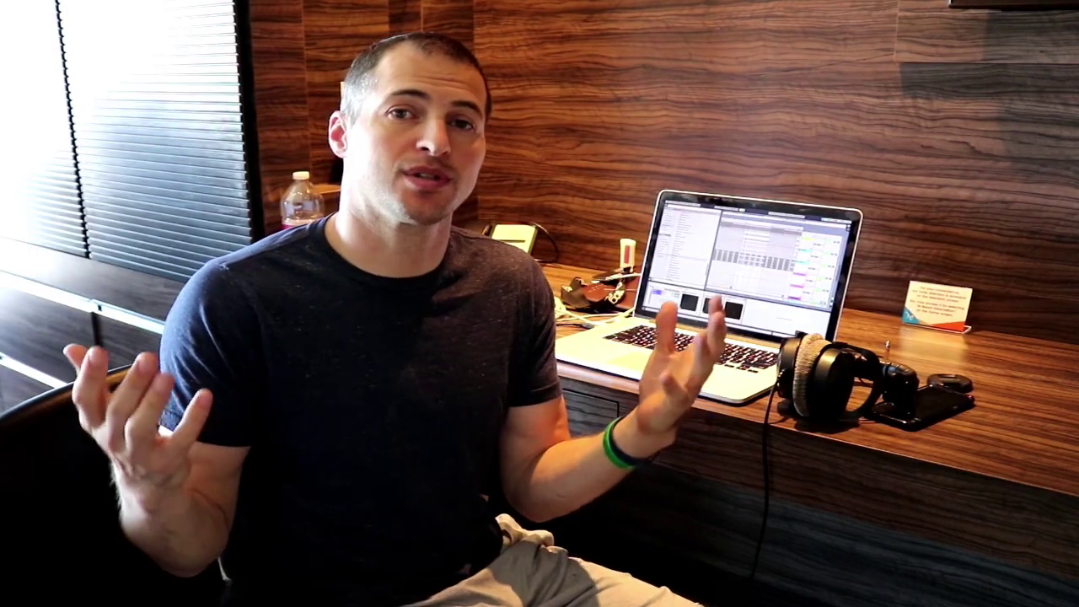